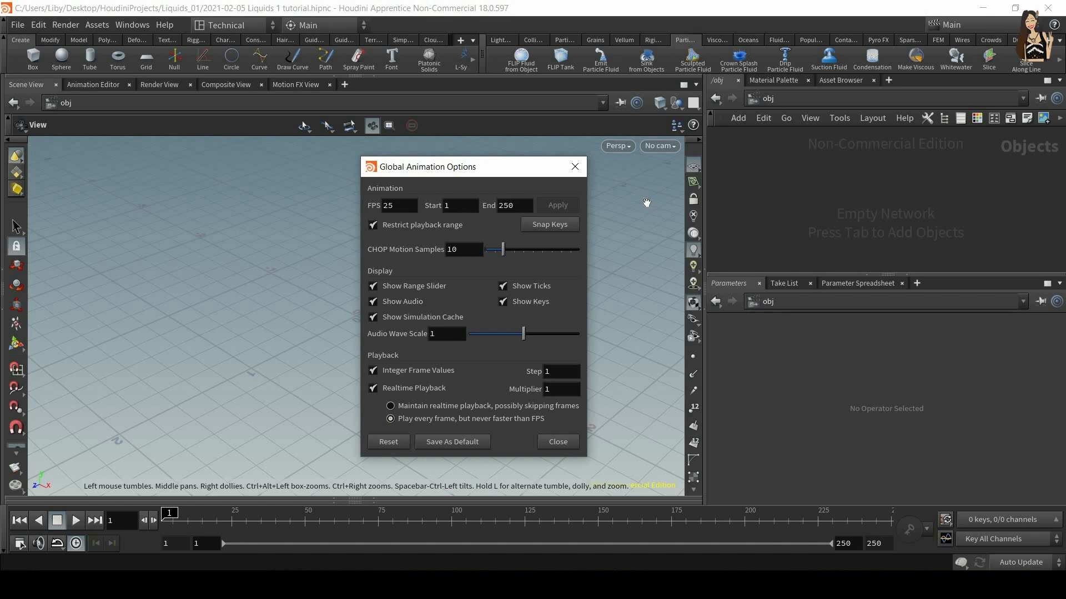
Close the global animation options and look through the particle fluid, viscous fluid, ocean and collision tool sets
{"action": "left_click", "coordinate": [576, 166]}
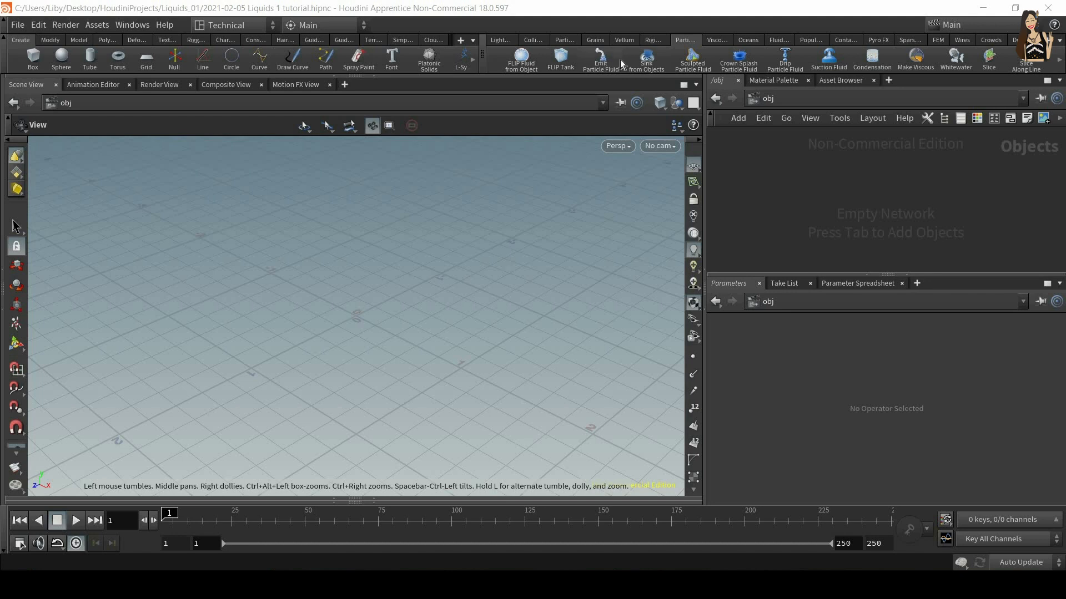
{"action": "left_click", "coordinate": [717, 40]}
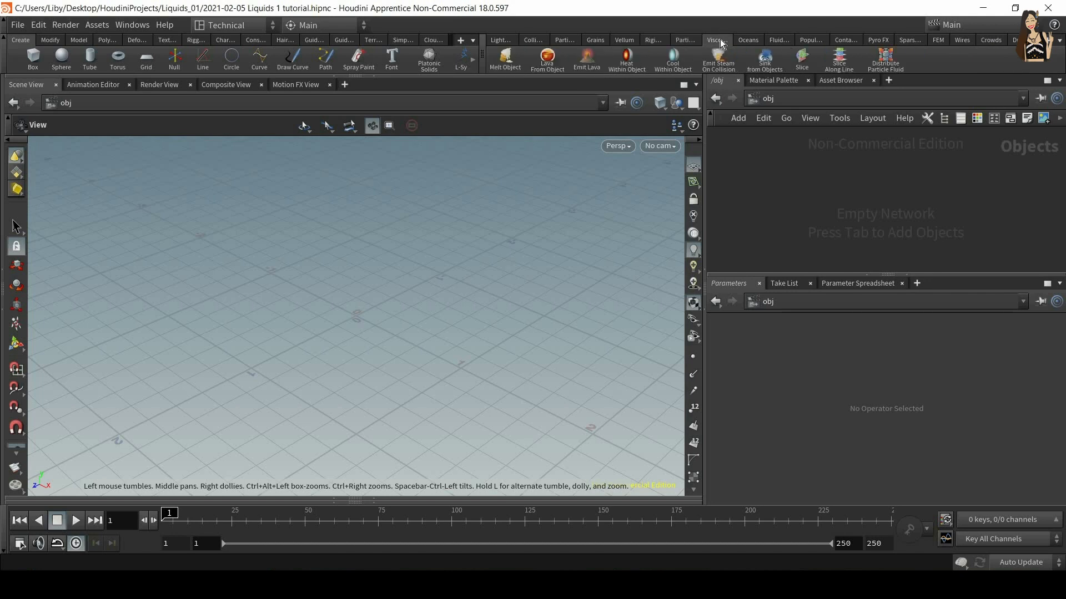
{"action": "left_click", "coordinate": [681, 40]}
{"action": "left_click", "coordinate": [715, 40]}
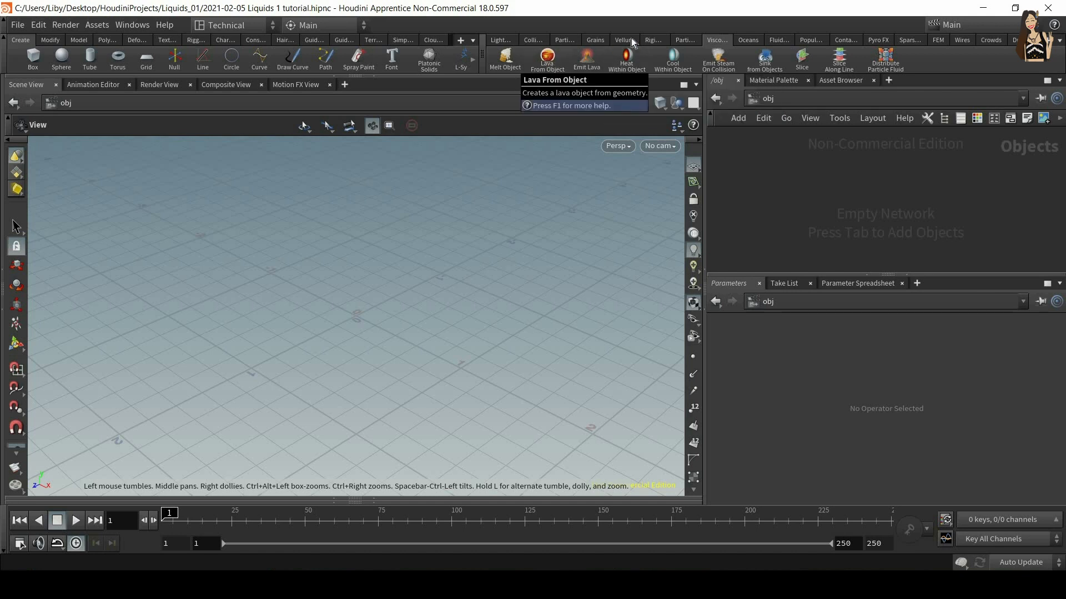
{"action": "left_click", "coordinate": [684, 41]}
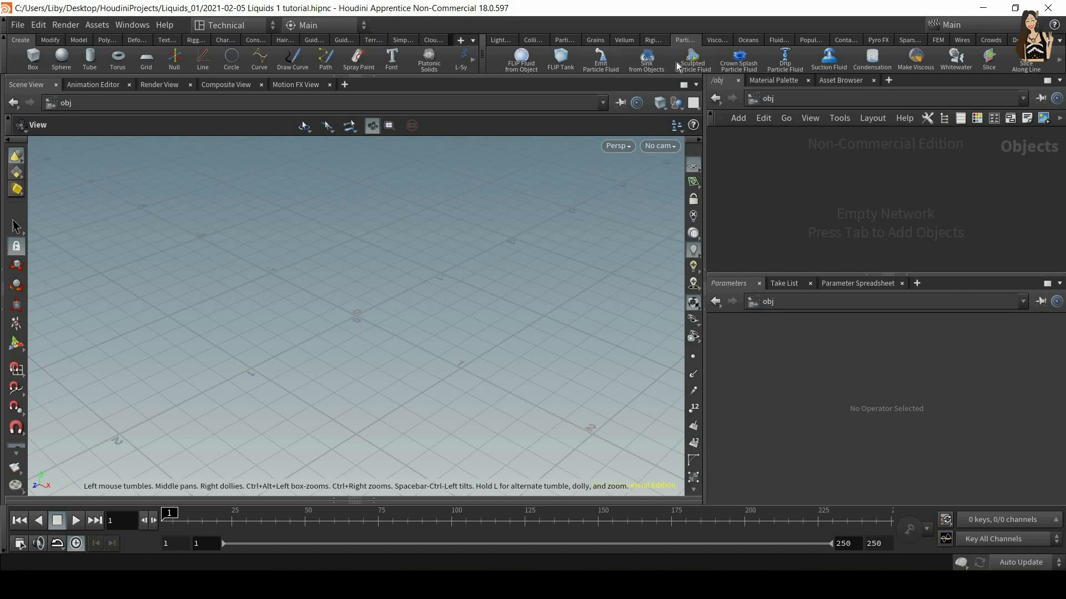
{"action": "left_click", "coordinate": [715, 40]}
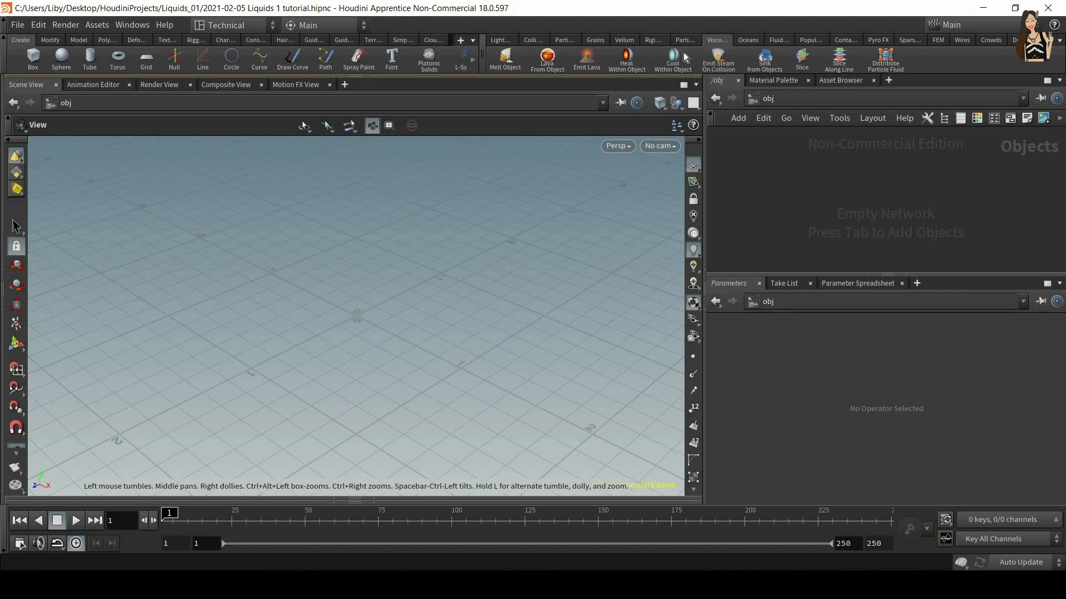
{"action": "left_click", "coordinate": [754, 44]}
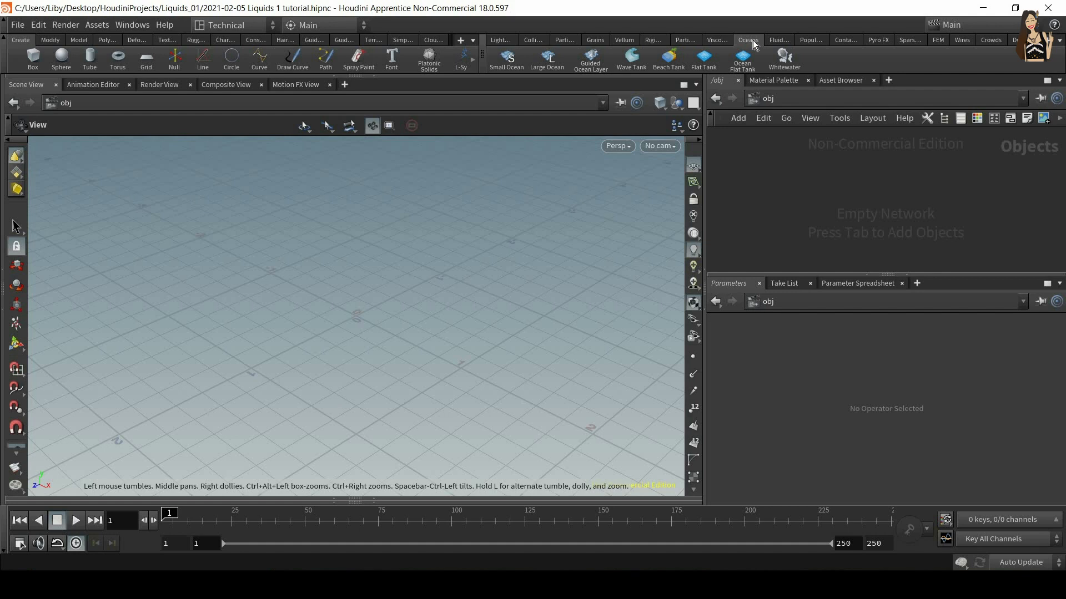
{"action": "left_click", "coordinate": [545, 44]}
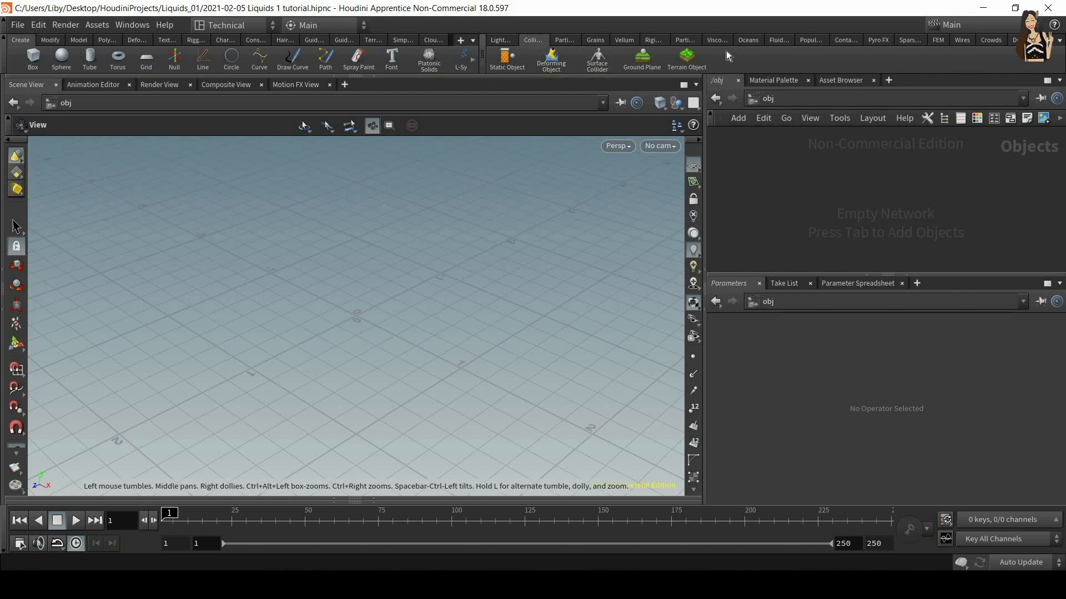
{"action": "left_click", "coordinate": [685, 40]}
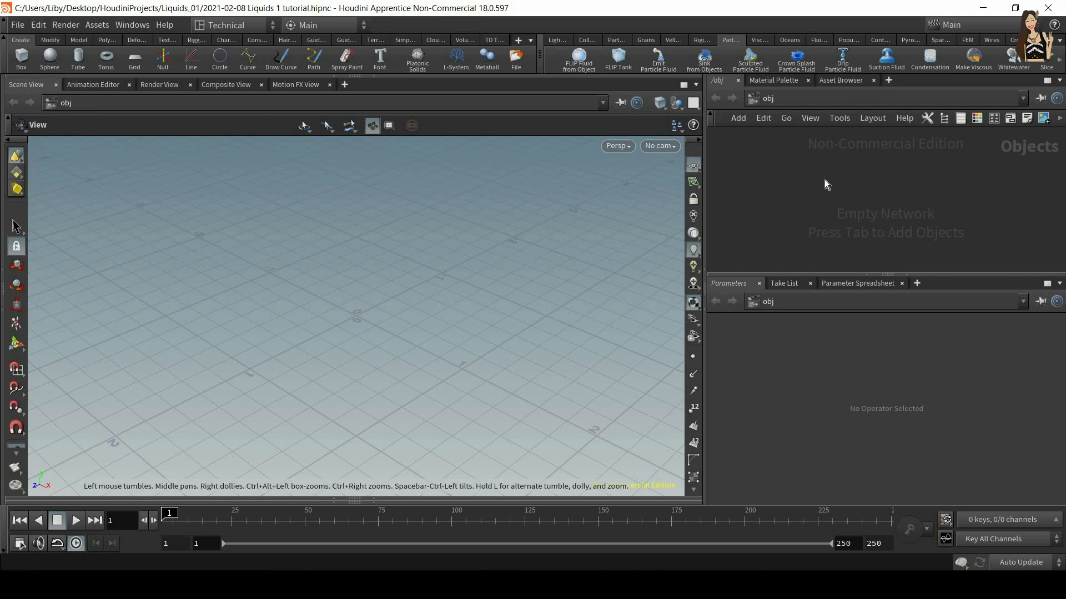
Create a Geometry object in the empty object network and name it Pig_geo
{"action": "key", "text": "Tab"}
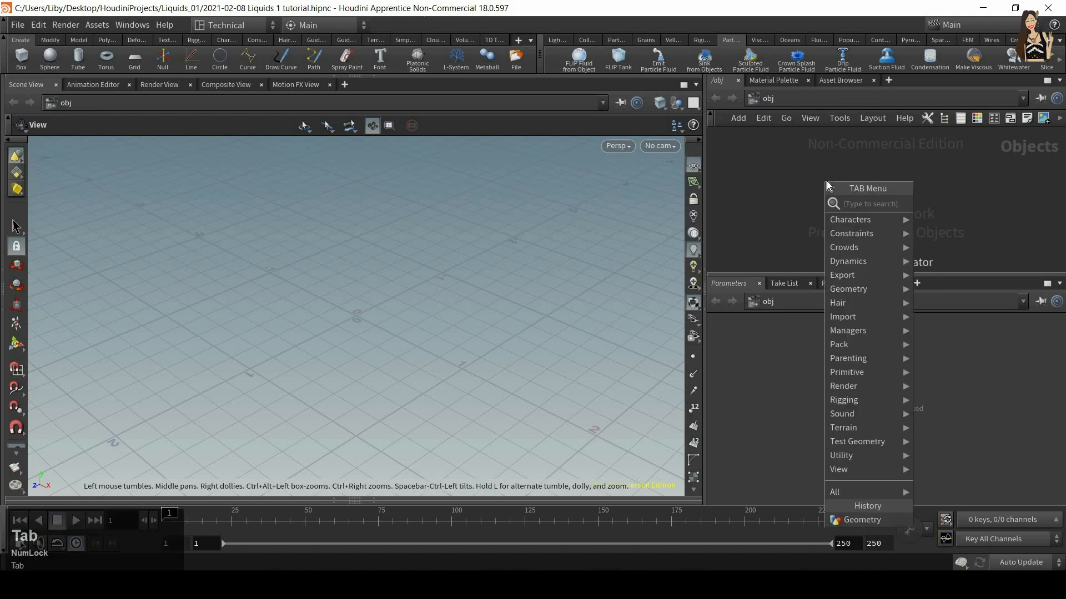
{"action": "type", "text": "geo"}
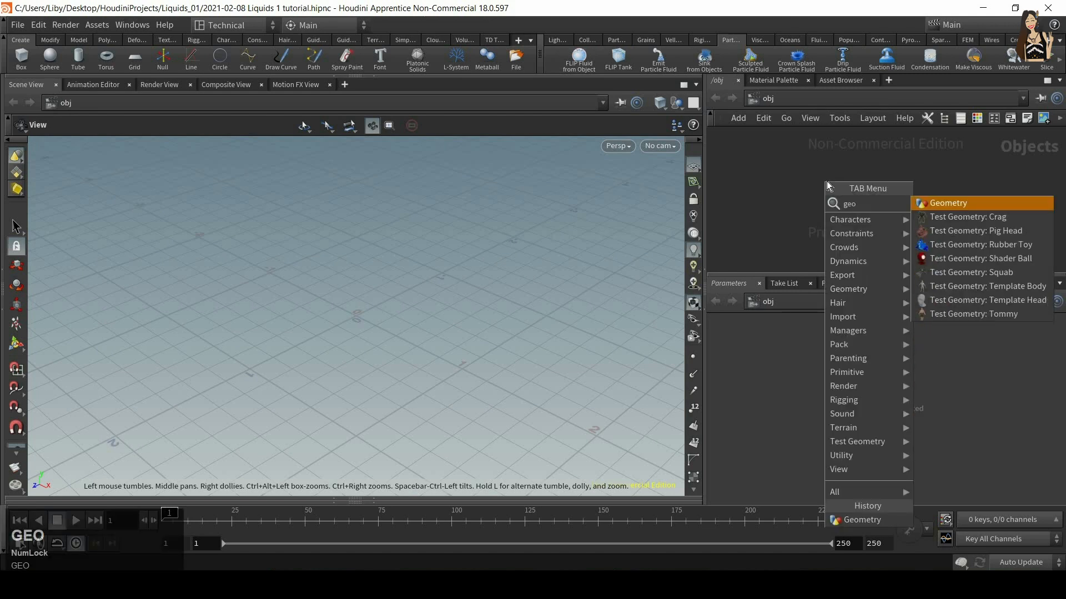
{"action": "key", "text": "Return"}
{"action": "left_click", "coordinate": [825, 178]}
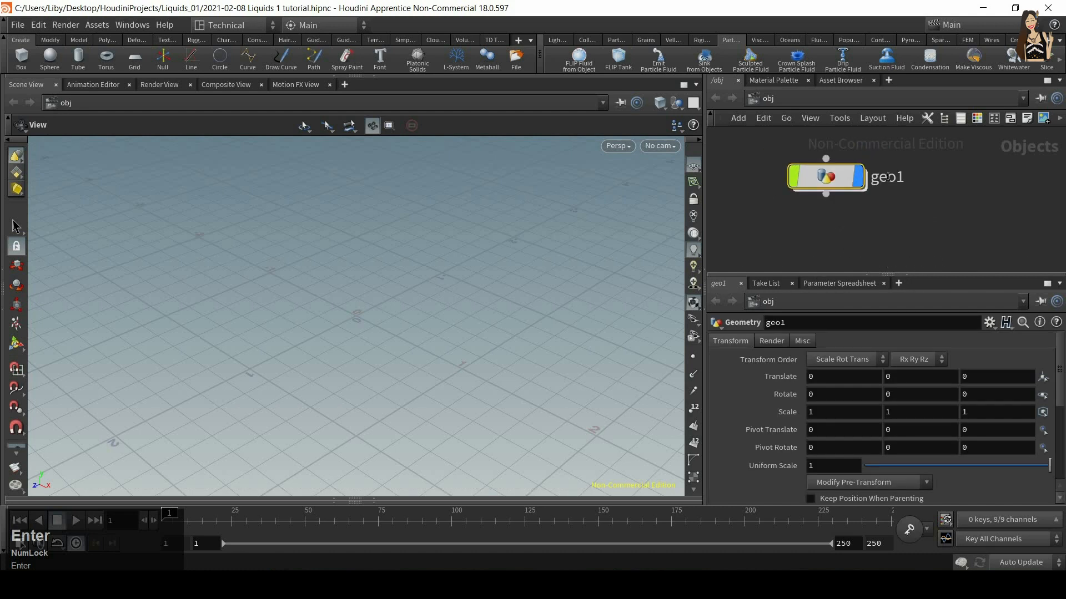
{"action": "double_click", "coordinate": [887, 178]}
{"action": "type", "text": "Pi"}
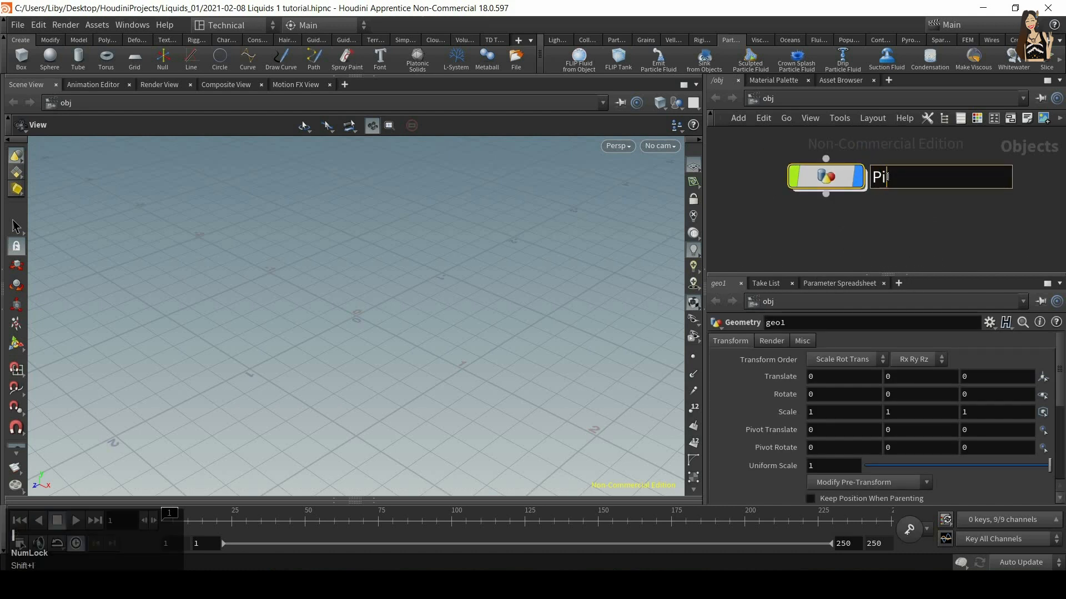
{"action": "type", "text": "g_geo"}
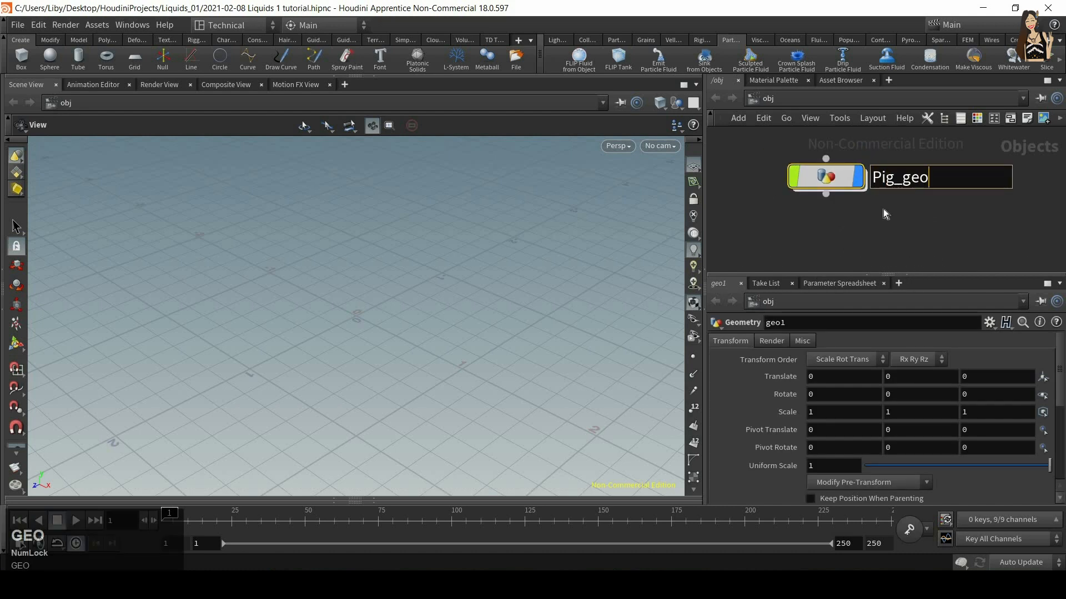
{"action": "key", "text": "Return"}
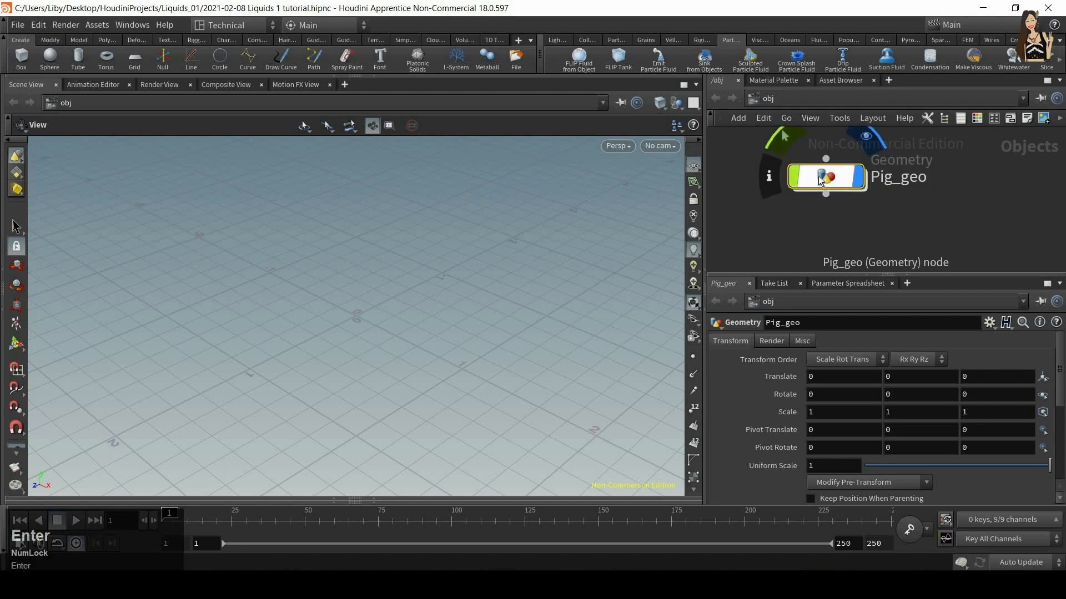
Inside Pig_geo, add a Test Geometry: Pig Head node
{"action": "double_click", "coordinate": [826, 183]}
{"action": "key", "text": "Tab"}
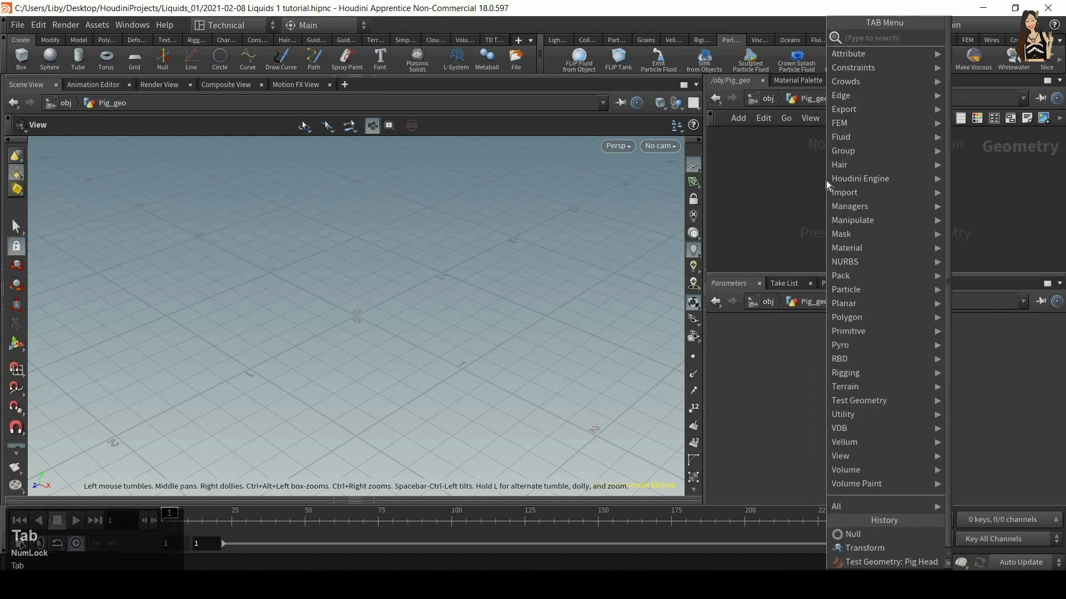
{"action": "mouse_move", "coordinate": [889, 410]}
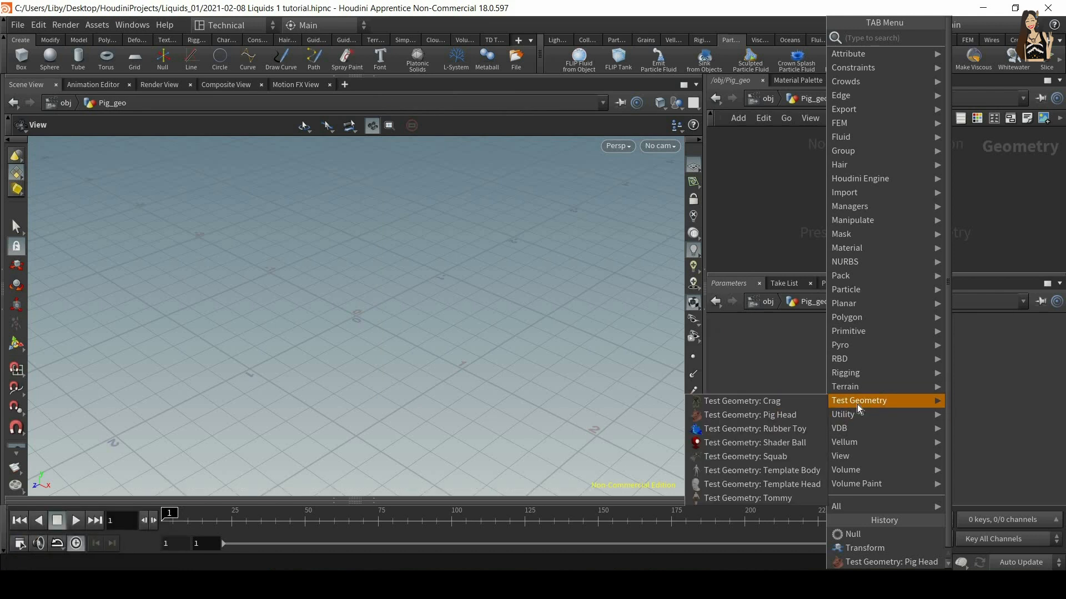
{"action": "left_click", "coordinate": [826, 165]}
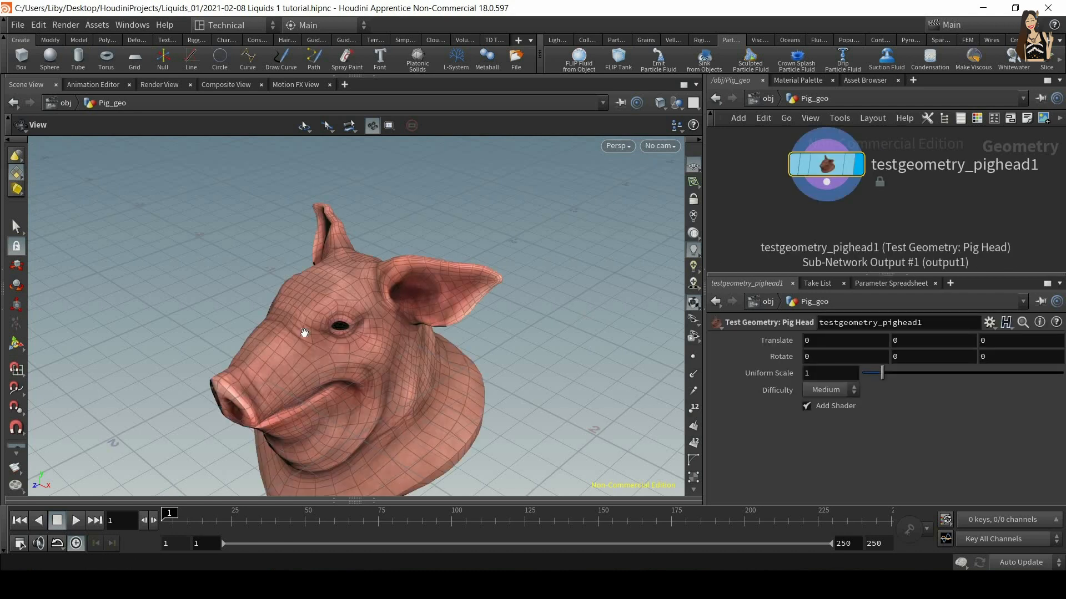
Set the pig head's difficulty to Easy
{"action": "left_click_drag", "start_coordinate": [374, 283], "coordinate": [426, 300], "text": "alt"}
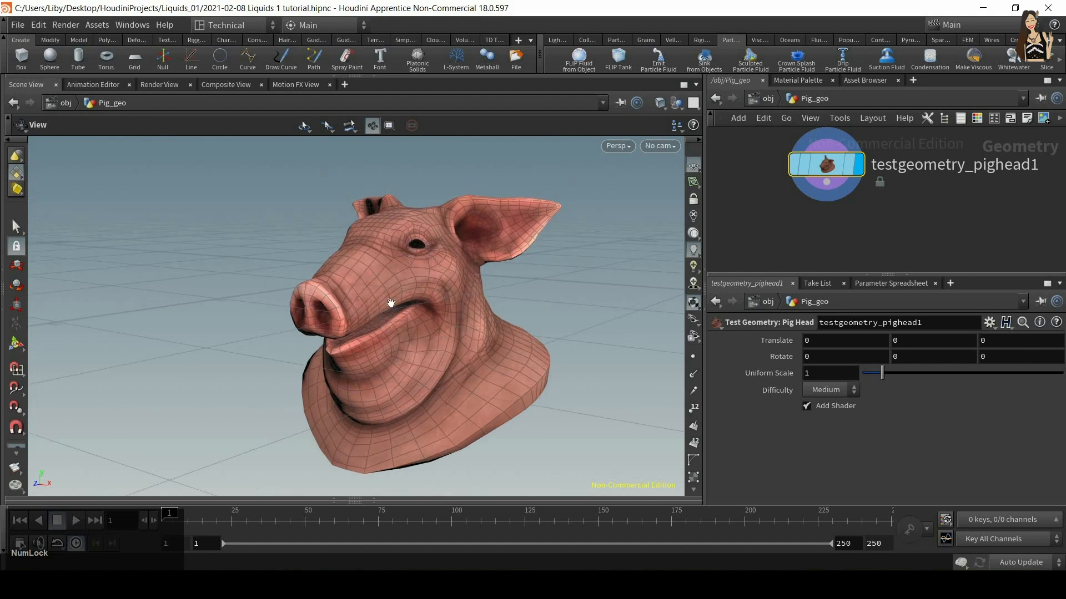
{"action": "left_click", "coordinate": [824, 393]}
{"action": "left_click", "coordinate": [818, 405]}
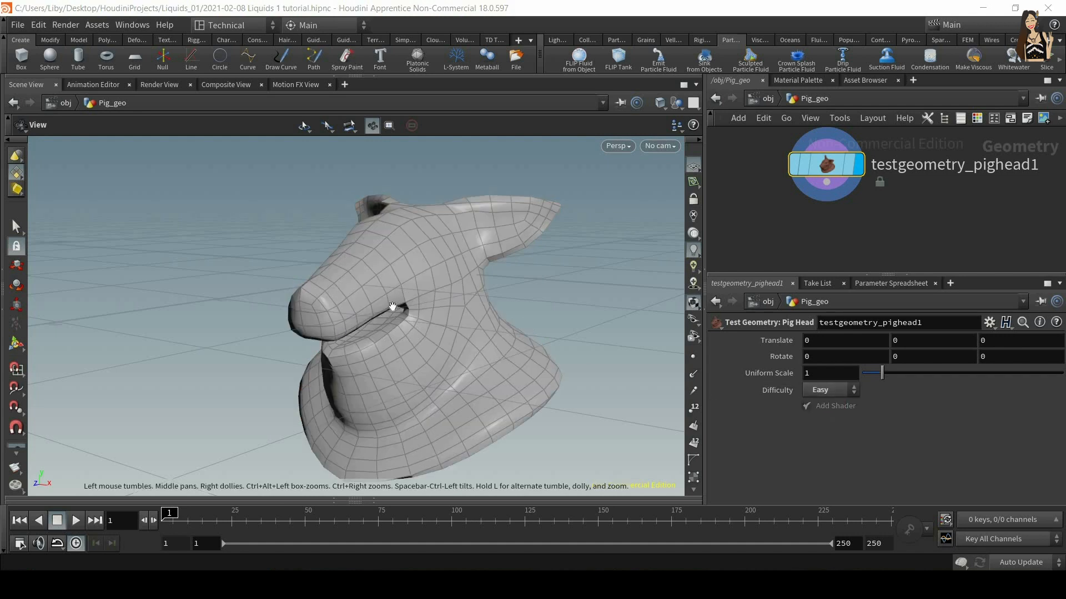
Add a Transform node wired to the pig head's output
{"action": "left_click_drag", "start_coordinate": [464, 279], "coordinate": [800, 222], "text": "alt"}
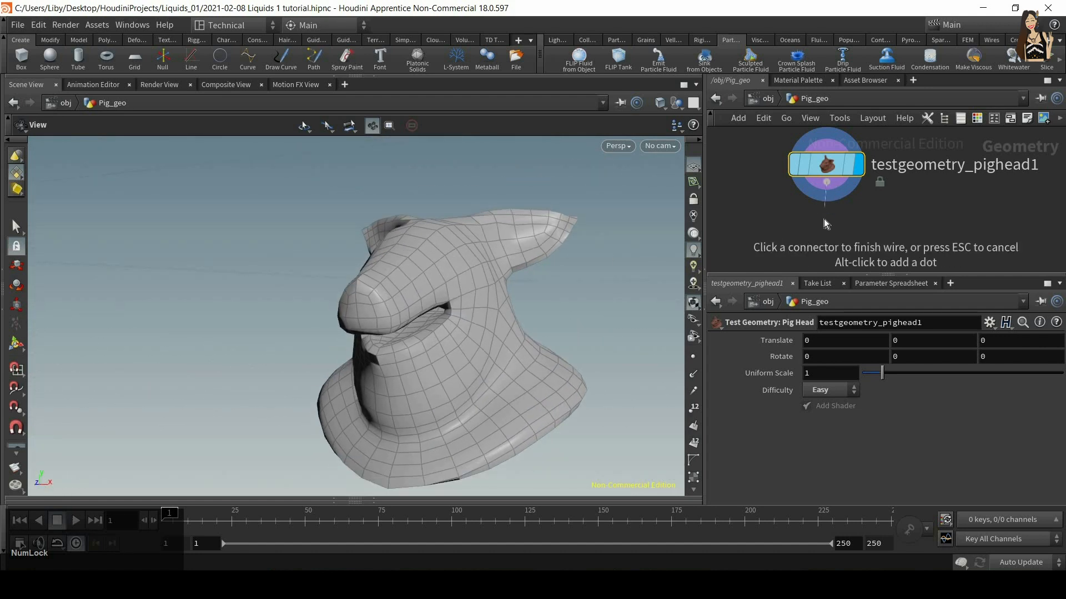
{"action": "key", "text": "Tab"}
{"action": "type", "text": "tran"}
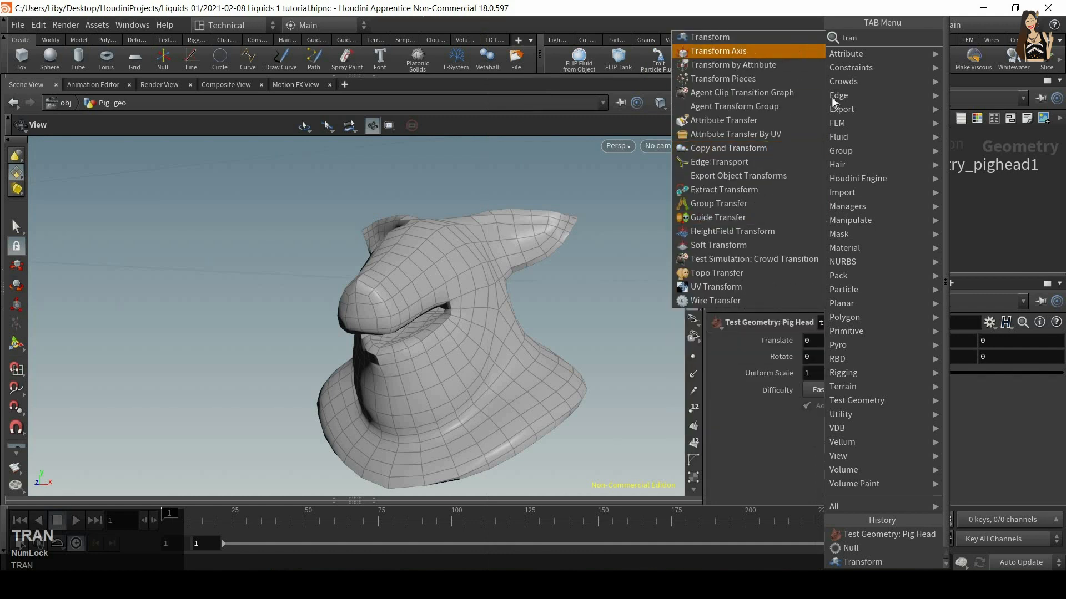
{"action": "left_click", "coordinate": [794, 38]}
{"action": "left_click", "coordinate": [826, 238]}
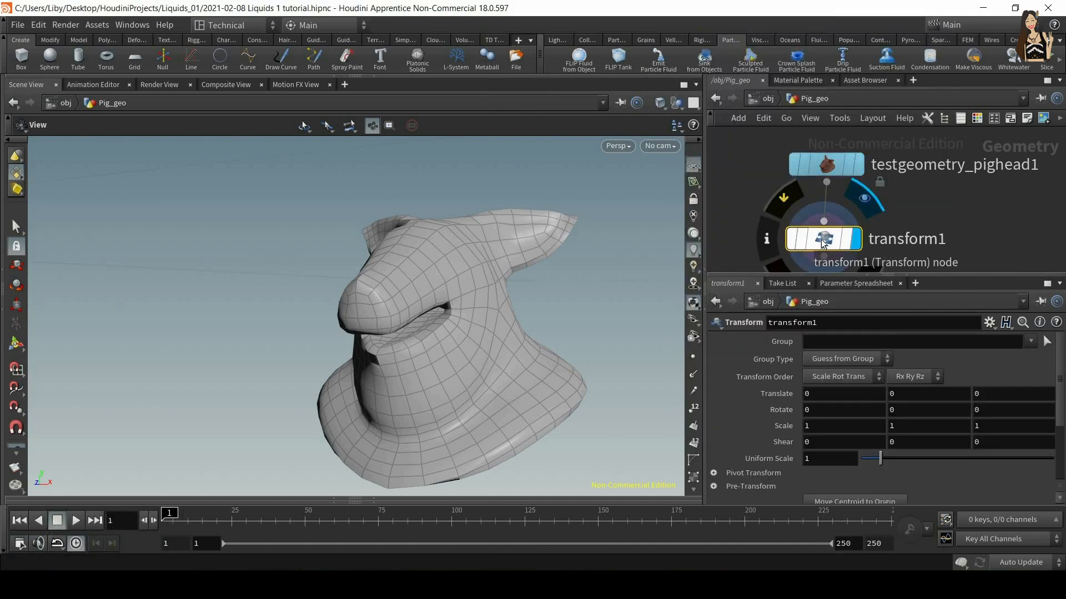
Raise the pig head about 4.95 units along Y with the transform handle in the viewport
{"action": "right_click_drag", "start_coordinate": [501, 339], "coordinate": [478, 317], "text": "alt"}
{"action": "middle_click_drag", "start_coordinate": [550, 216], "coordinate": [501, 323], "text": "alt"}
{"action": "right_click_drag", "start_coordinate": [502, 324], "coordinate": [479, 325], "text": "alt"}
{"action": "middle_click_drag", "start_coordinate": [543, 259], "coordinate": [556, 243], "text": "alt"}
{"action": "left_click_drag", "start_coordinate": [525, 268], "coordinate": [515, 310], "text": "alt"}
{"action": "left_click", "coordinate": [16, 346]}
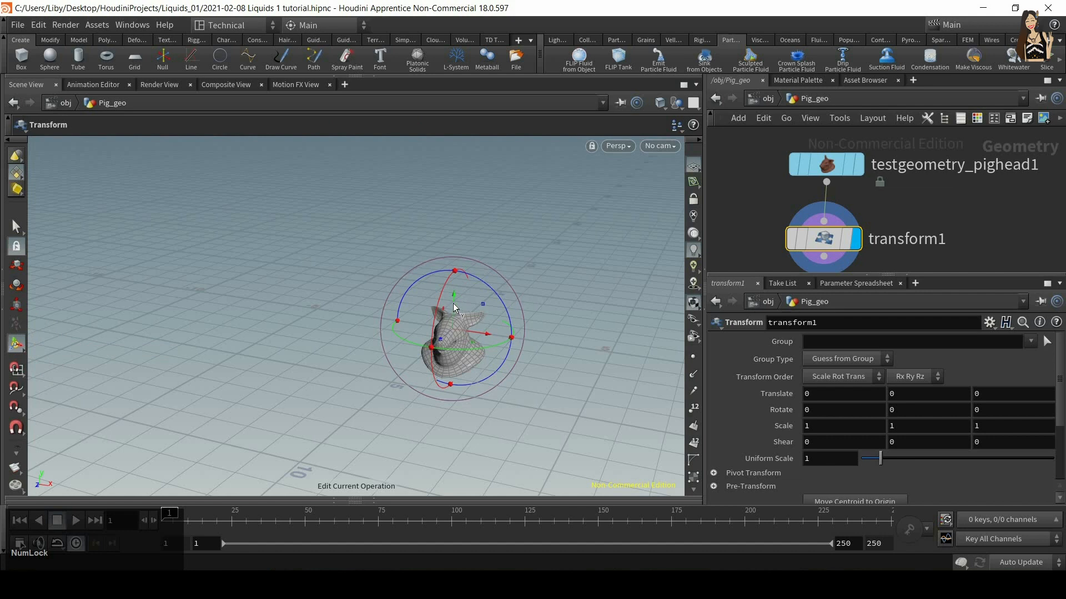
{"action": "left_click_drag", "start_coordinate": [459, 195], "coordinate": [459, 116]}
{"action": "left_click_drag", "start_coordinate": [421, 302], "coordinate": [466, 328], "text": "alt"}
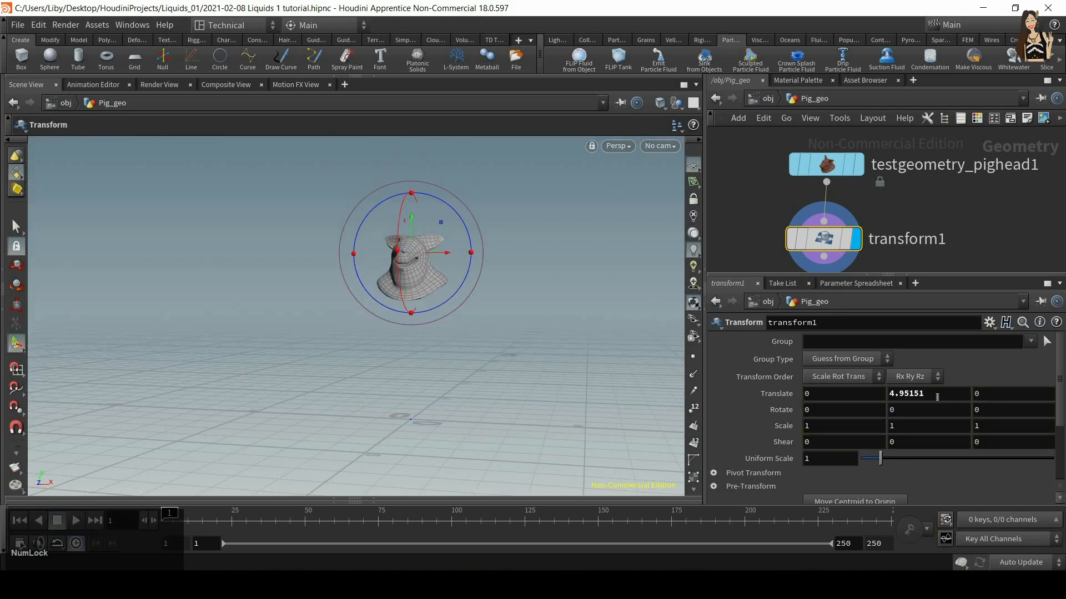
Set the Transform node's Y translation to 6
{"action": "double_click", "coordinate": [899, 394]}
{"action": "type", "text": "6"}
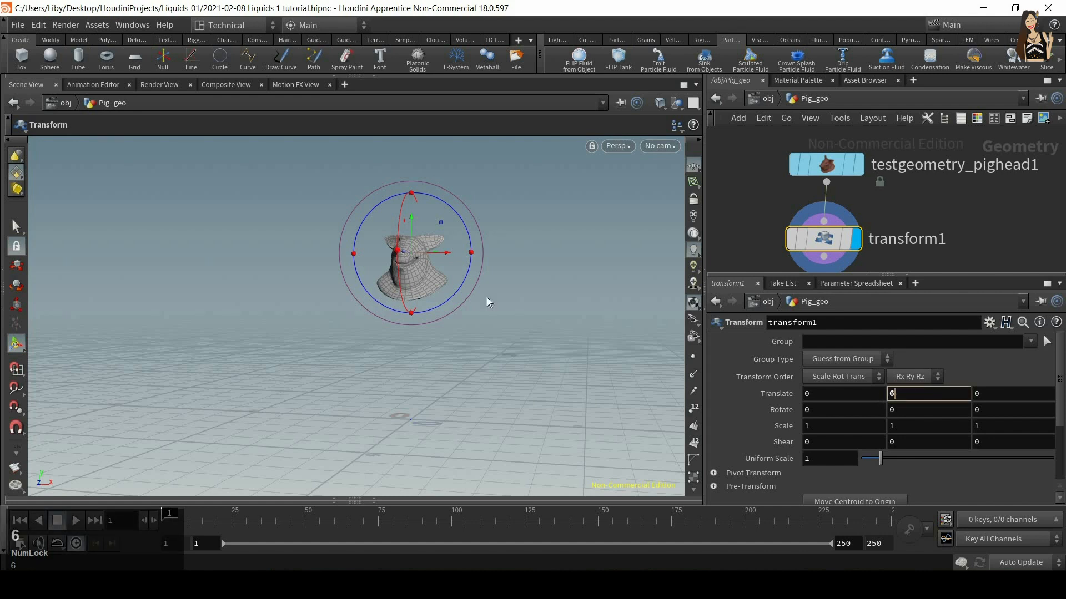
{"action": "key", "text": "Return"}
{"action": "left_click_drag", "start_coordinate": [511, 281], "coordinate": [444, 233], "text": "alt"}
Append a Null node after the transform and name it OUT_pig
{"action": "left_click", "coordinate": [824, 256]}
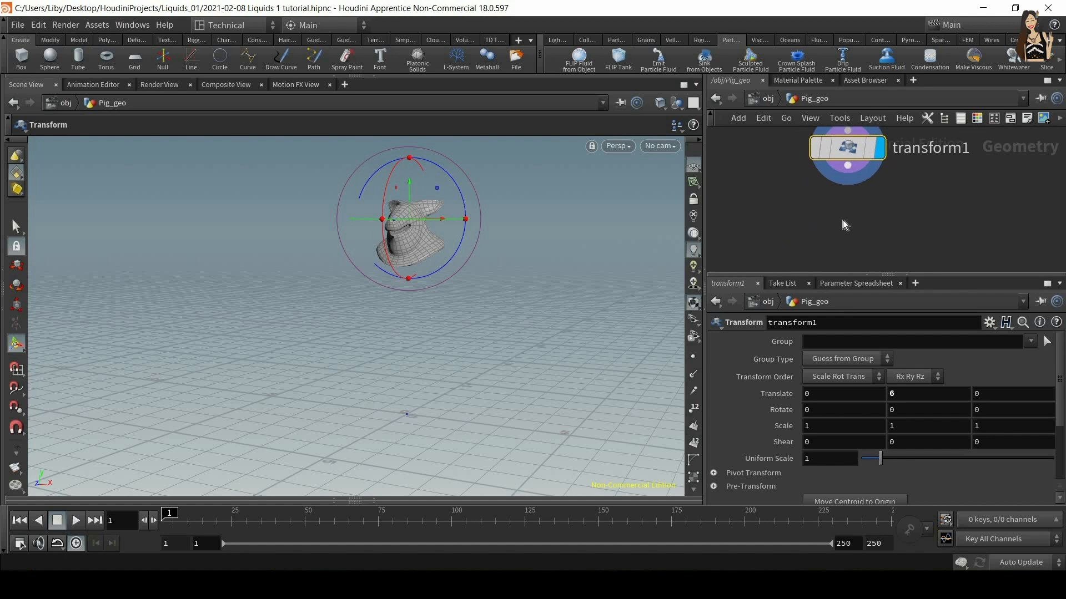
{"action": "key", "text": "Tab"}
{"action": "type", "text": "nul"}
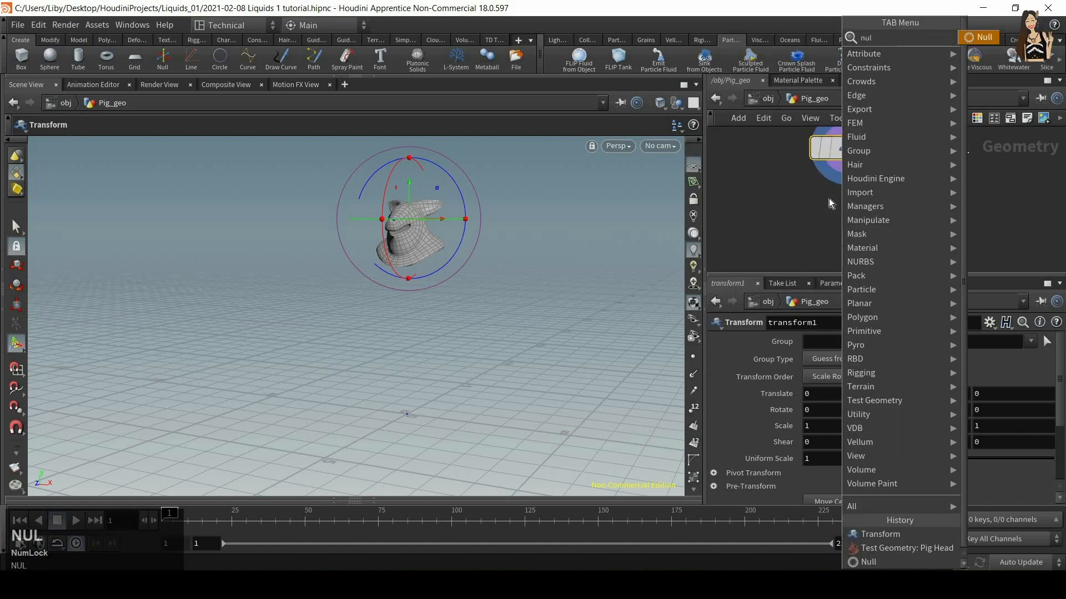
{"action": "key", "text": "Return"}
{"action": "left_click", "coordinate": [841, 229]}
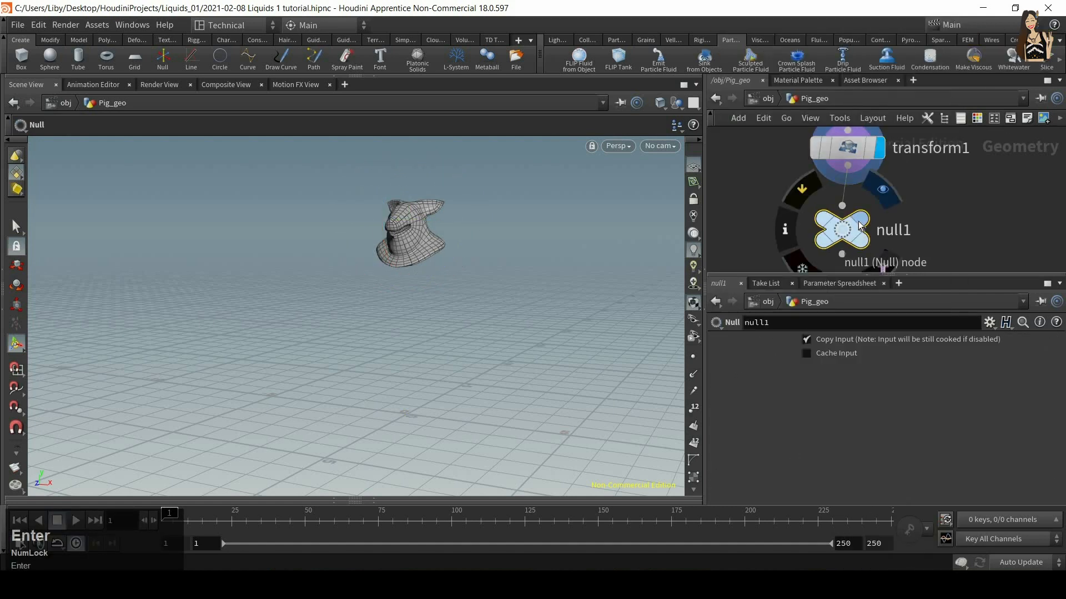
{"action": "double_click", "coordinate": [892, 230]}
{"action": "type", "text": "OU"}
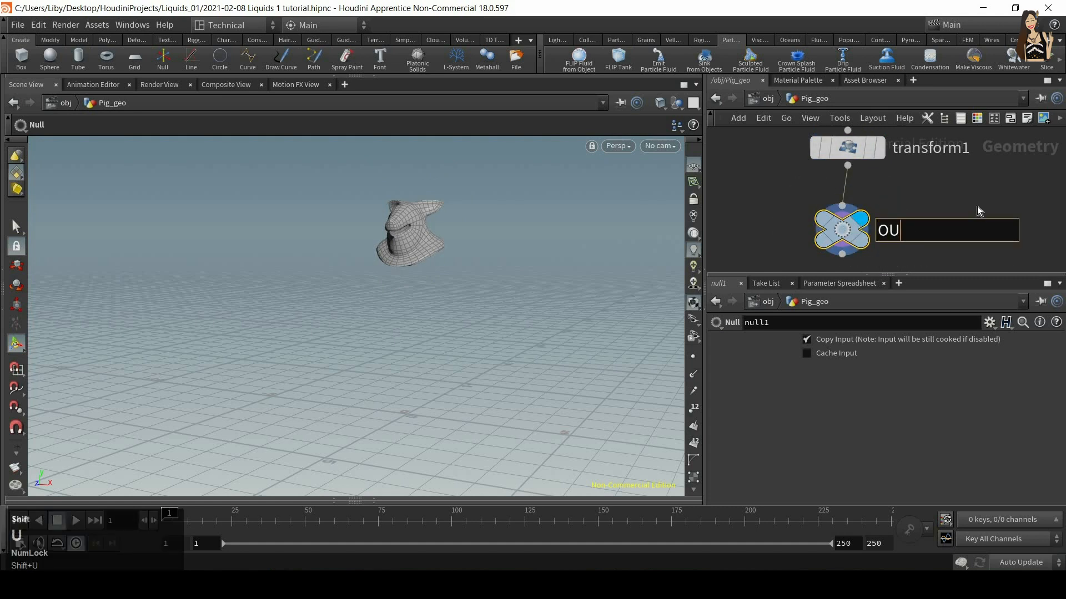
{"action": "type", "text": "T_pig"}
{"action": "key", "text": "Return"}
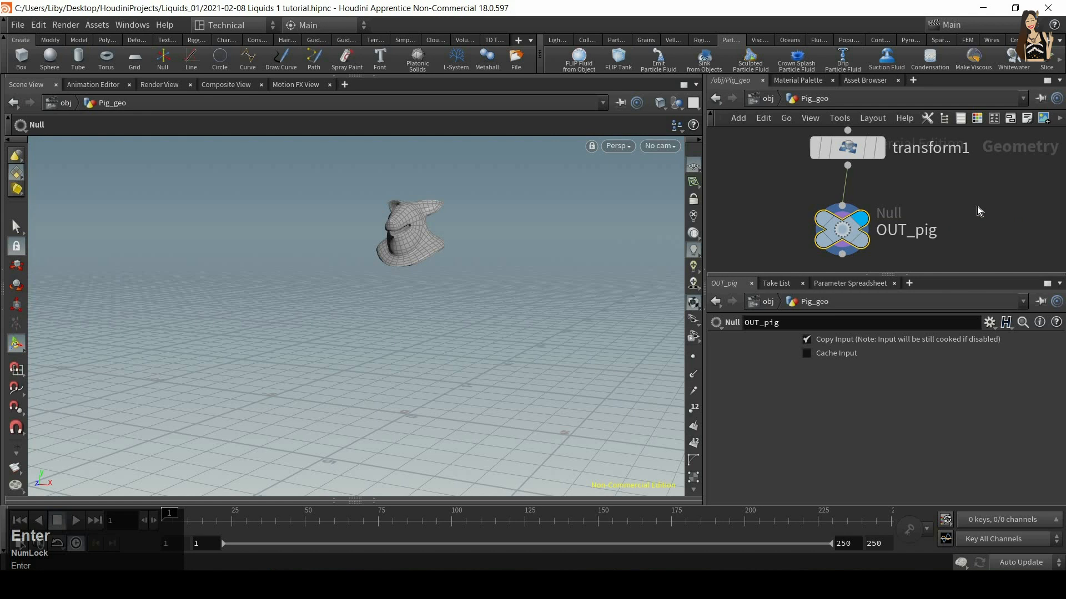
Lay out the nodes in Pig_geo automatically and review the pig head, transform and OUT_pig nodes in turn
{"action": "key", "text": "l"}
{"action": "key", "text": "h"}
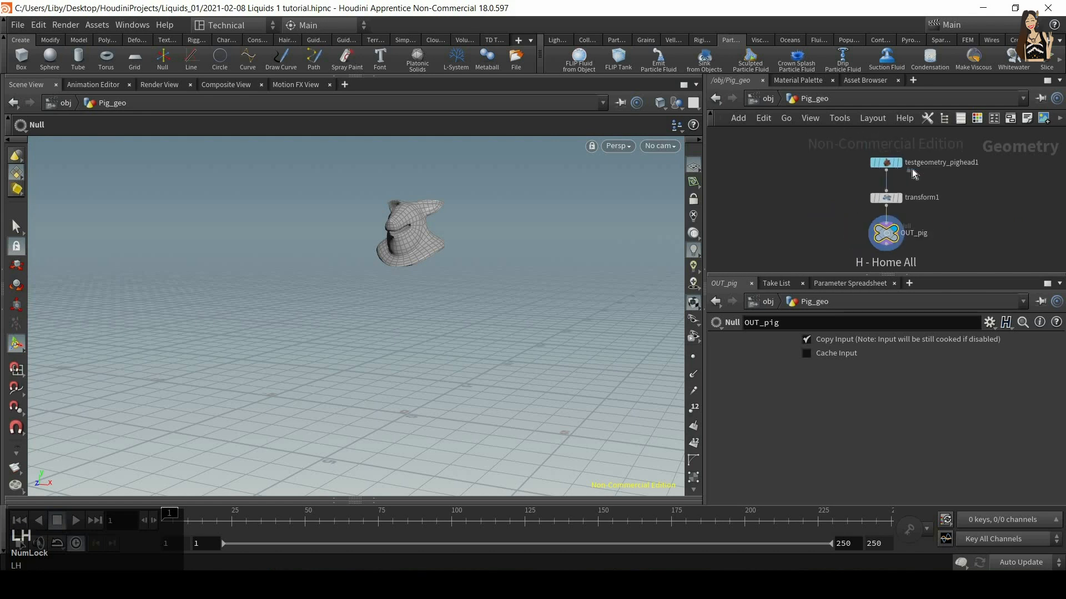
{"action": "left_click", "coordinate": [886, 162]}
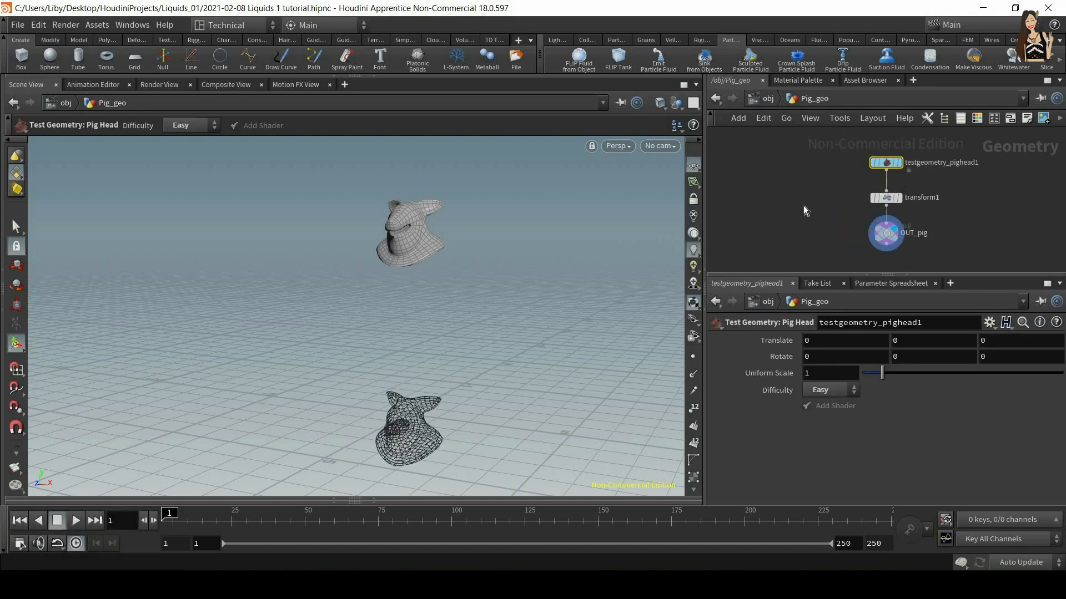
{"action": "left_click", "coordinate": [886, 197]}
{"action": "left_click", "coordinate": [894, 232]}
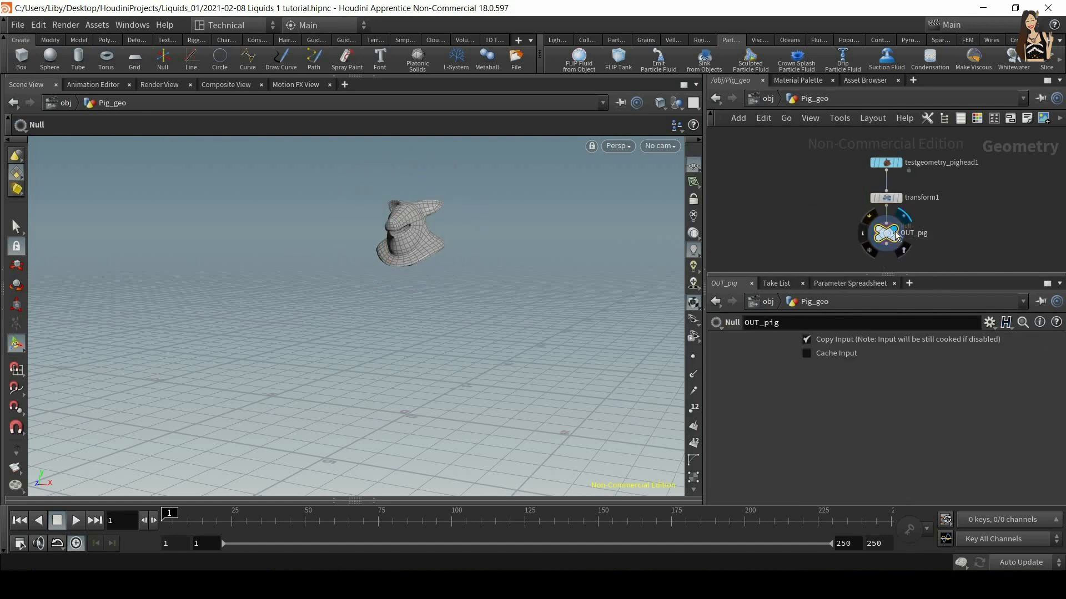
Return from Pig_geo to the object level
{"action": "key", "text": "Num_Lock"}
{"action": "left_click", "coordinate": [766, 99]}
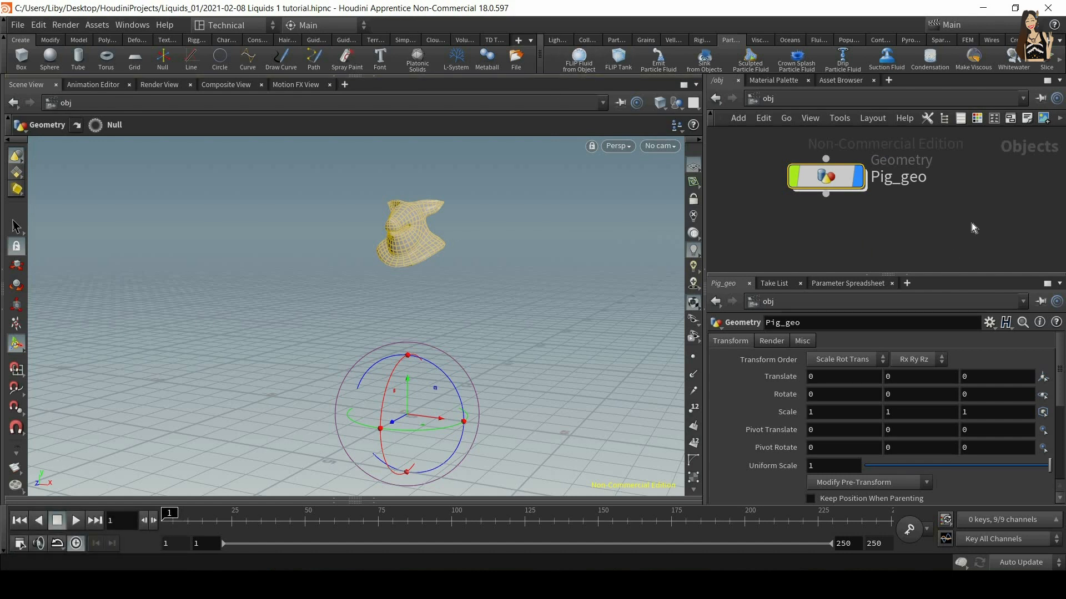
{"action": "key", "text": "Num_Lock"}
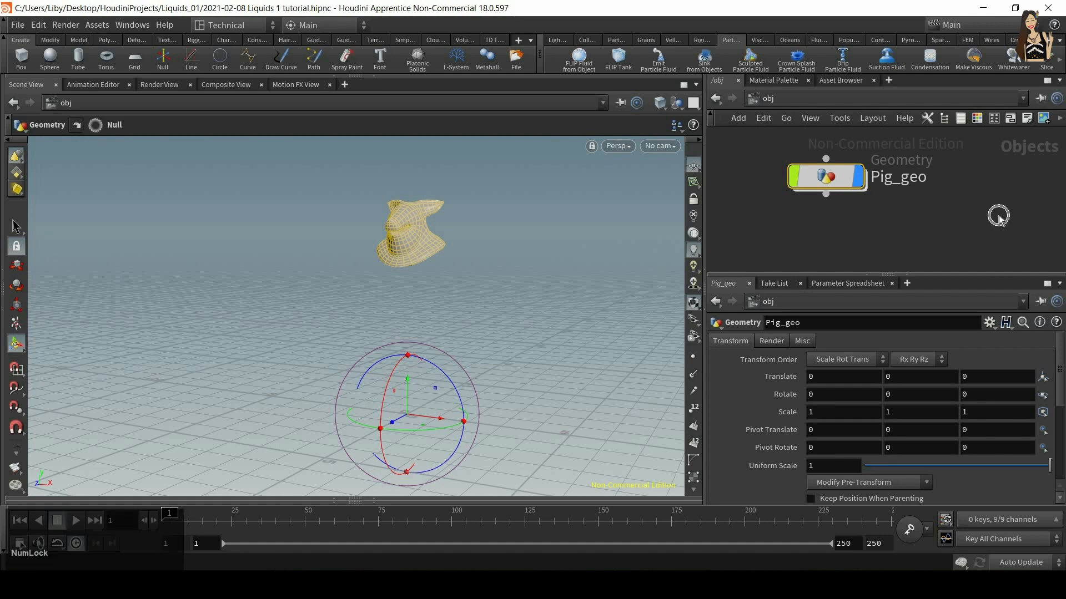
Convert the Pig_geo object into a particle liquid with the FLIP Fluid from Object tool
{"action": "left_click", "coordinate": [994, 216]}
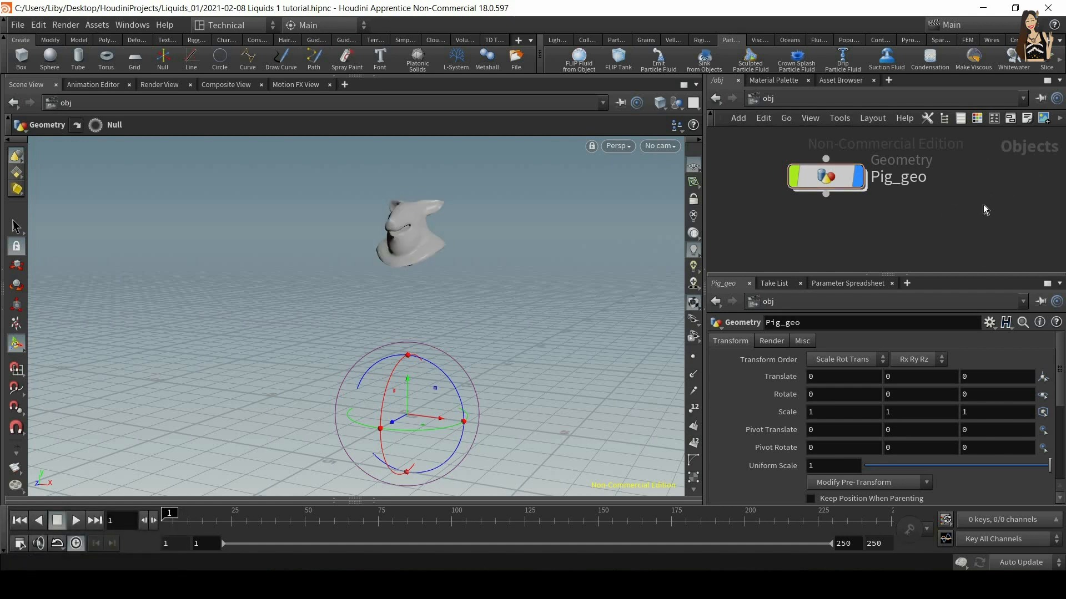
{"action": "left_click", "coordinate": [579, 62]}
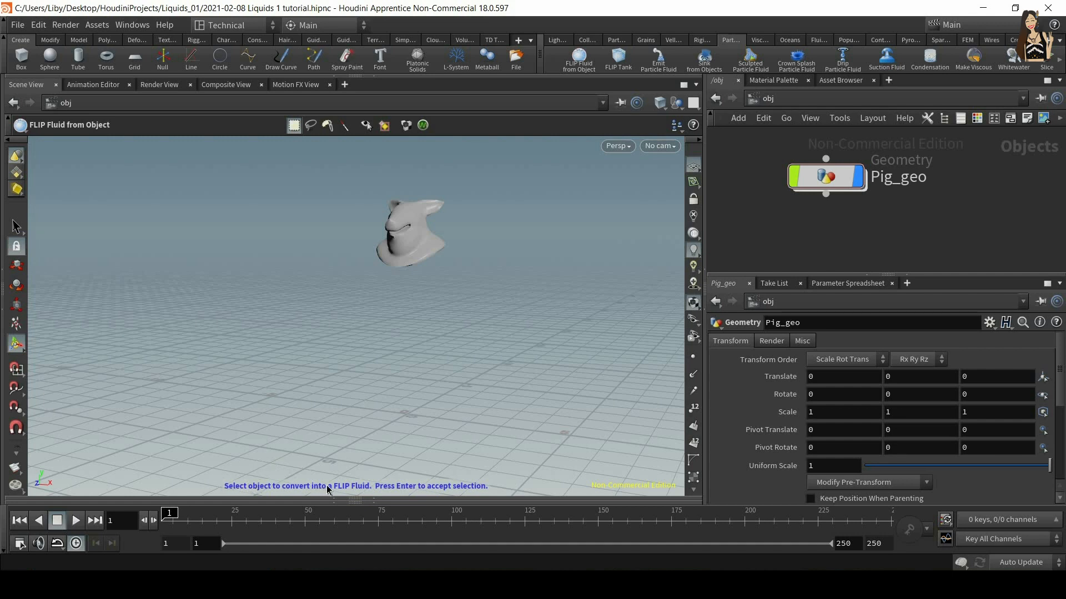
{"action": "left_click", "coordinate": [406, 231]}
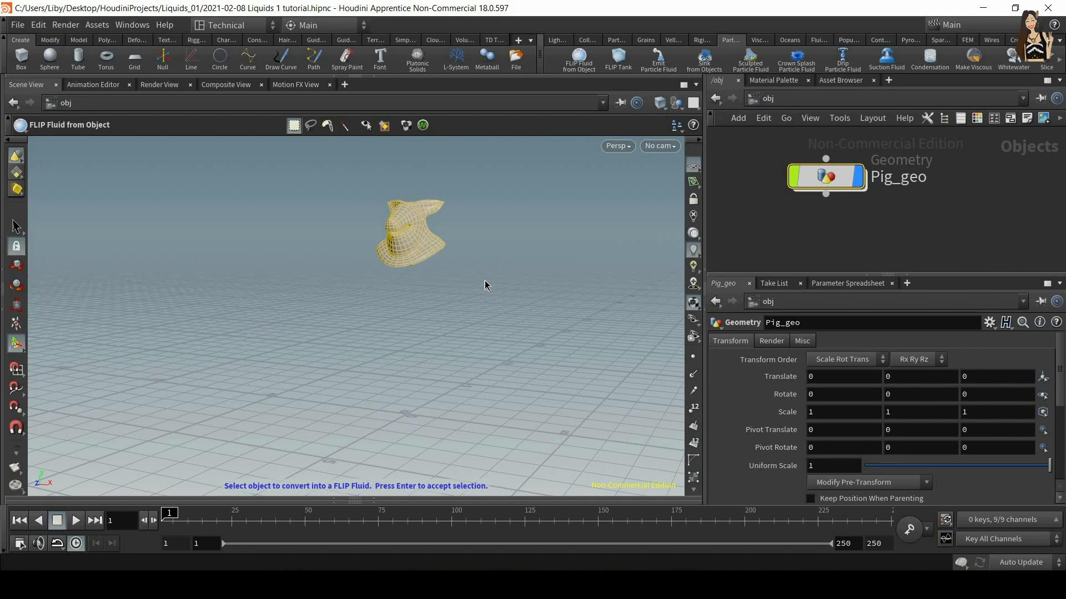
{"action": "key", "text": "Return"}
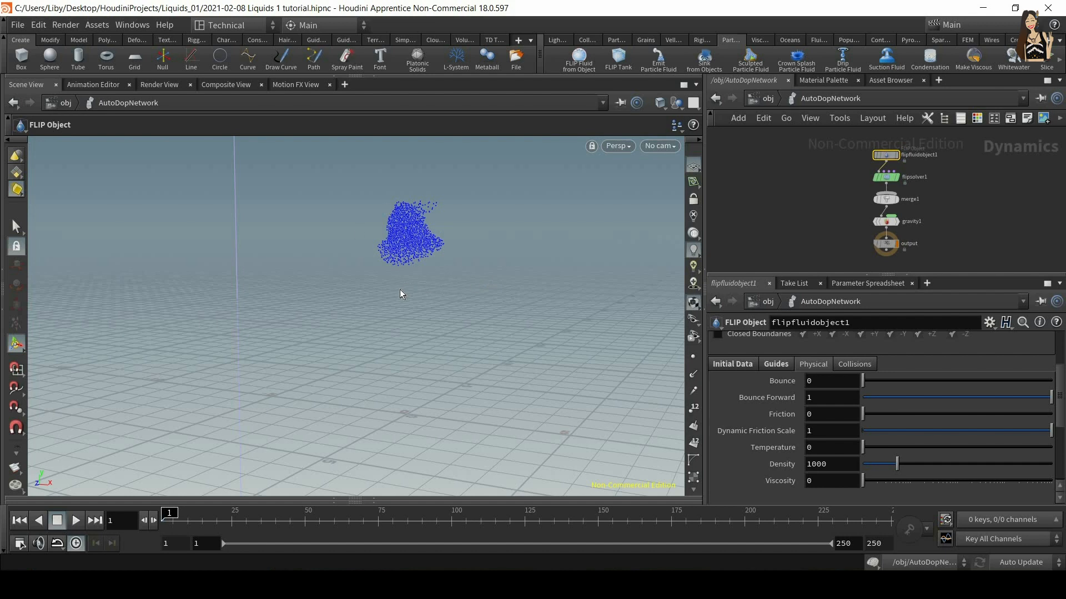
Examine the pig-shaped fluid particles in the viewport from close up and from farther away
{"action": "right_click_drag", "start_coordinate": [409, 136], "coordinate": [464, 261], "text": "alt"}
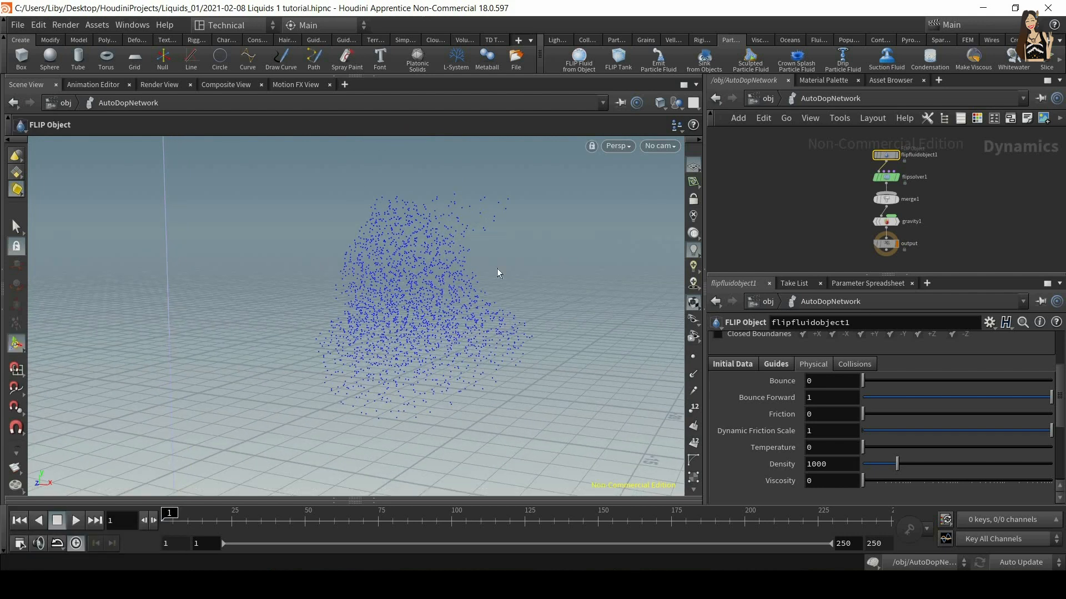
{"action": "key", "text": "alt"}
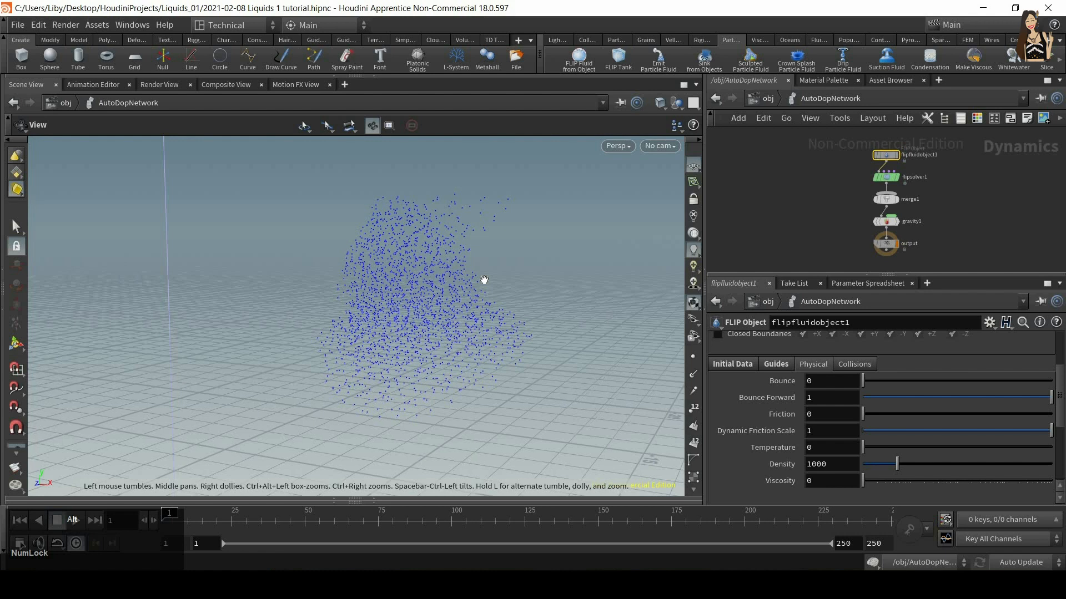
{"action": "key", "text": "alt+z"}
{"action": "right_click_drag", "start_coordinate": [484, 279], "coordinate": [446, 456], "text": "alt"}
{"action": "right_click_drag", "start_coordinate": [493, 307], "coordinate": [460, 450], "text": "alt"}
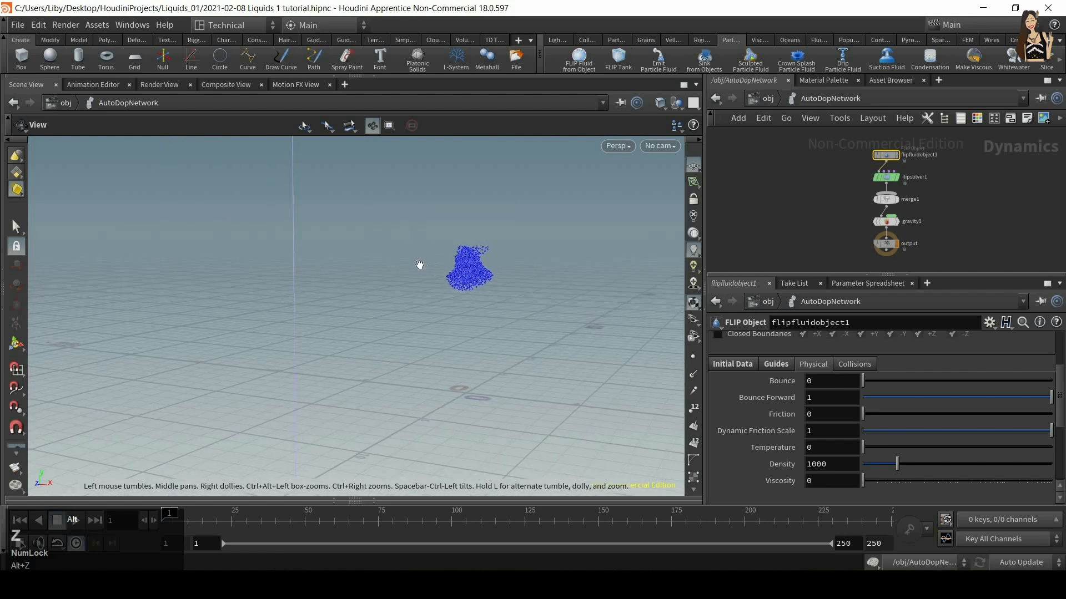
{"action": "left_click_drag", "start_coordinate": [418, 267], "coordinate": [401, 261], "text": "alt"}
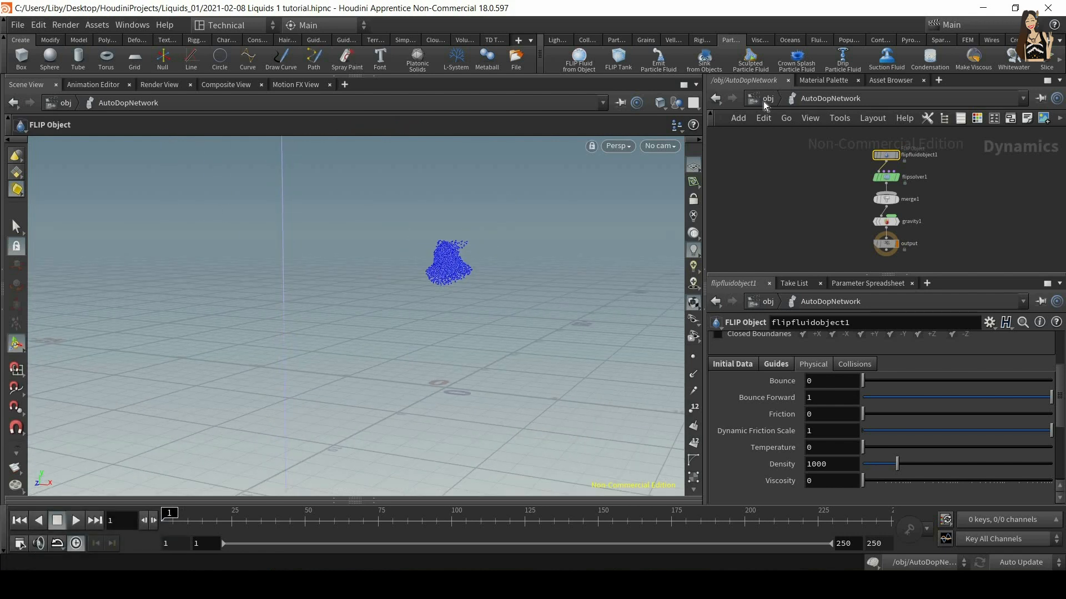
{"action": "key", "text": "alt+z"}
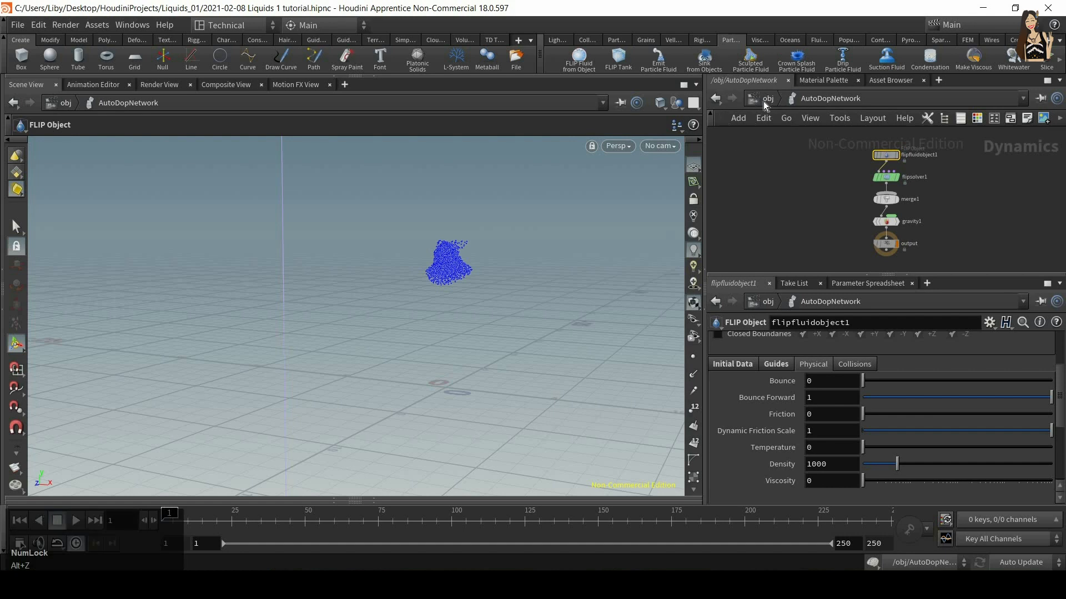
Return to the object level and move the Pig_geo node away from the generated fluid nodes
{"action": "left_click", "coordinate": [764, 101]}
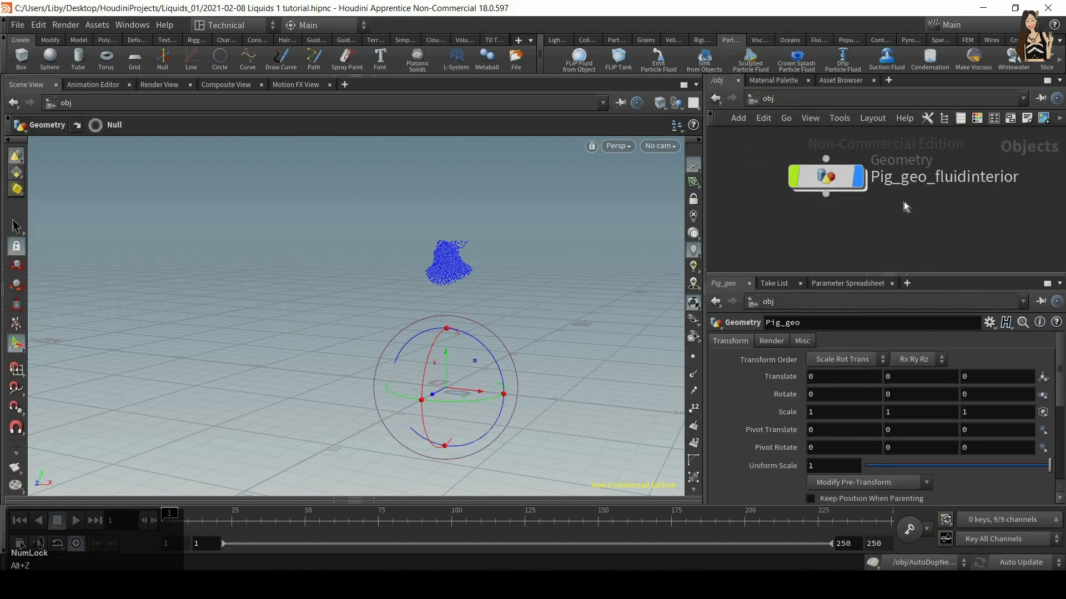
{"action": "key", "text": "h"}
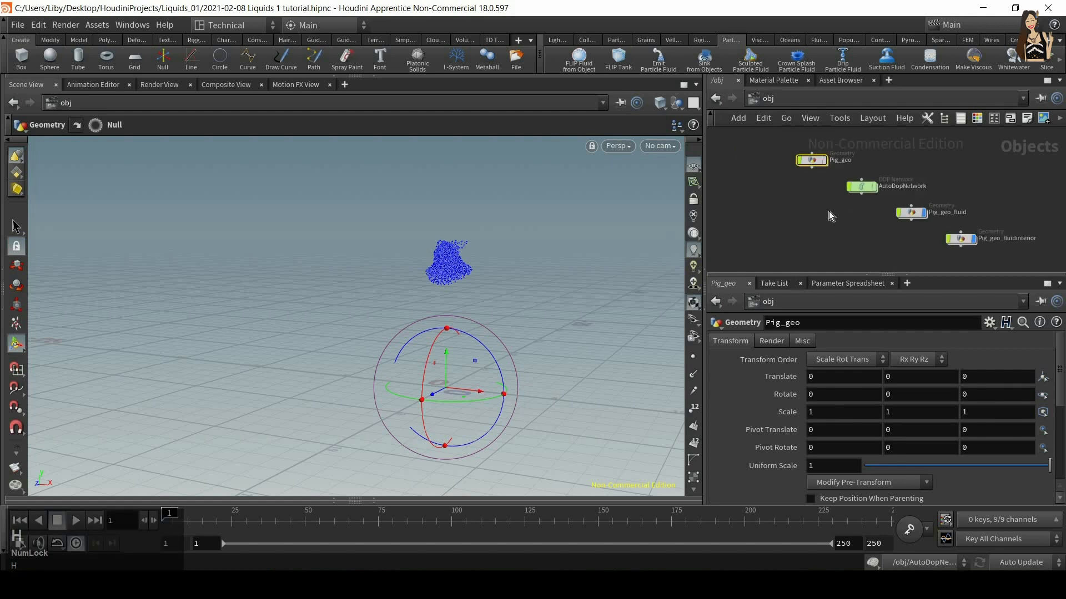
{"action": "scroll", "coordinate": [793, 179], "scroll_direction": "up", "scroll_amount": 3}
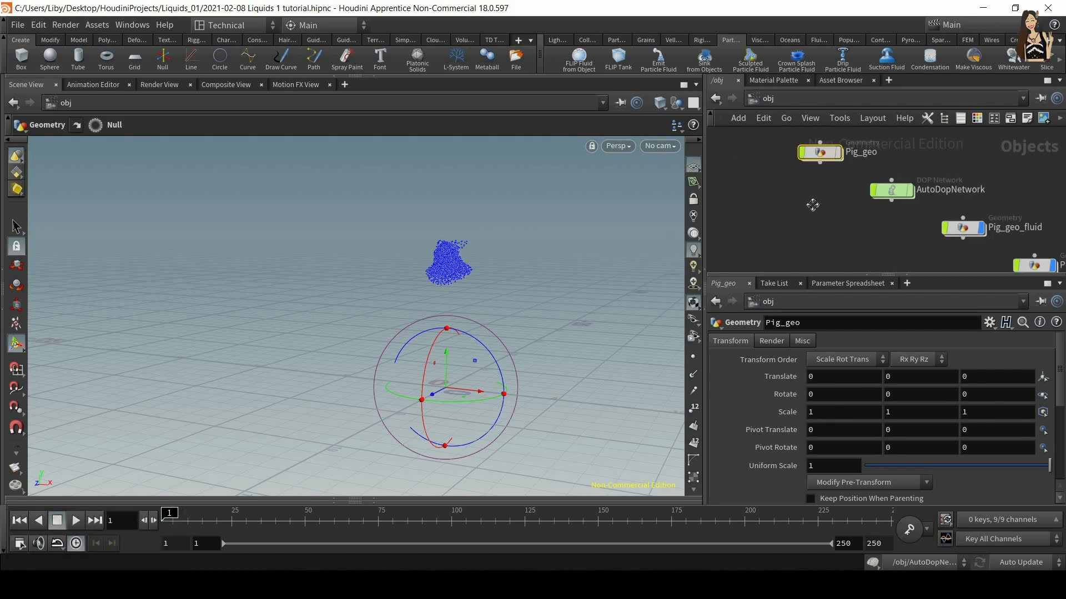
{"action": "left_click_drag", "start_coordinate": [848, 179], "coordinate": [802, 179]}
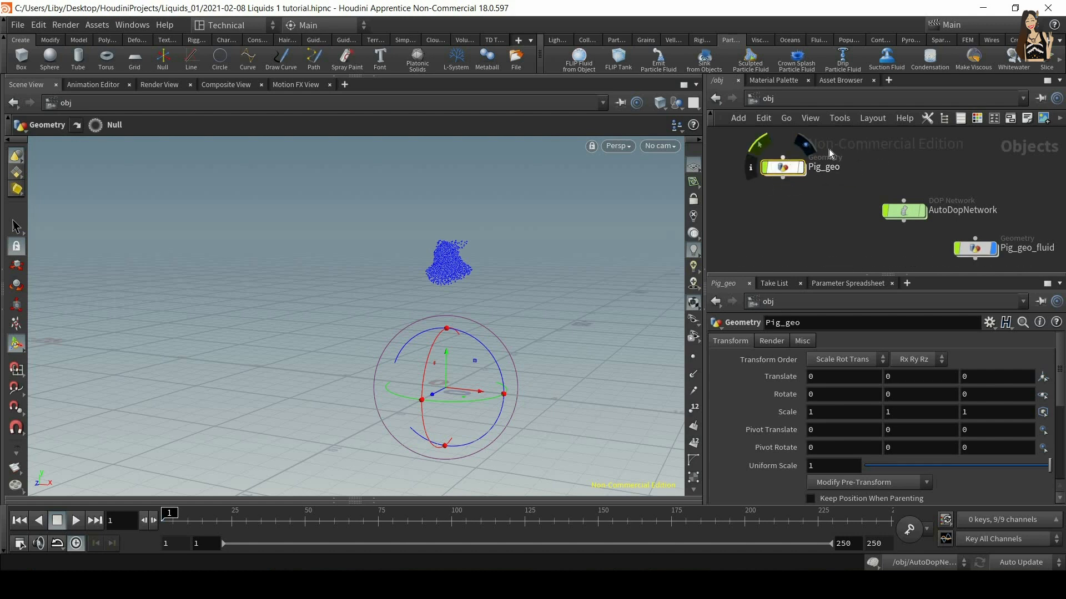
Turn on Pig_geo's display to compare the mesh with the particles, and turn it off again
{"action": "key", "text": "Num_Lock"}
{"action": "left_click", "coordinate": [805, 173]}
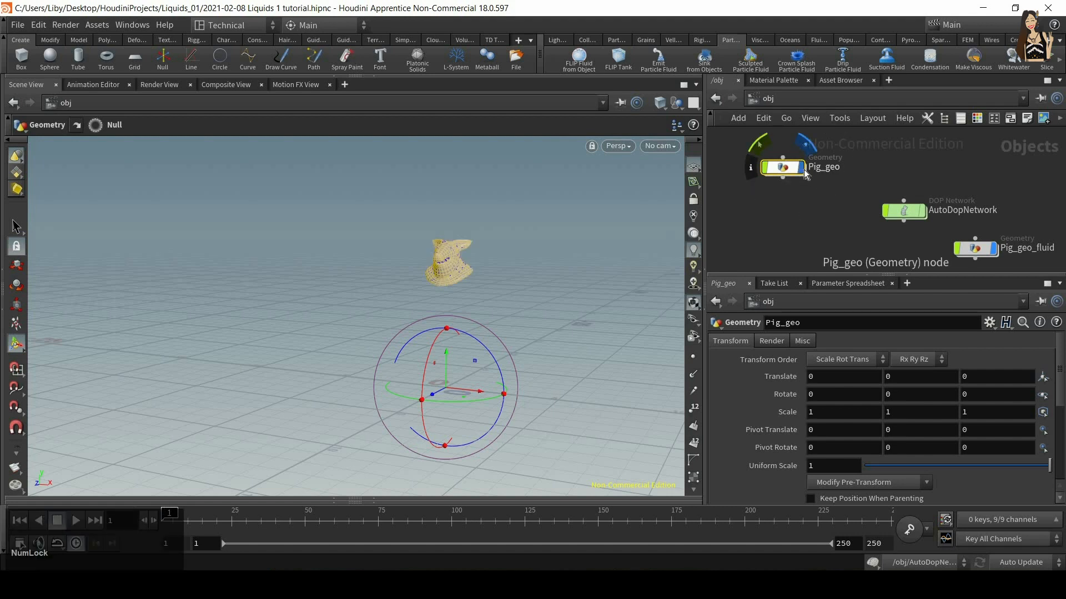
{"action": "left_click", "coordinate": [802, 171]}
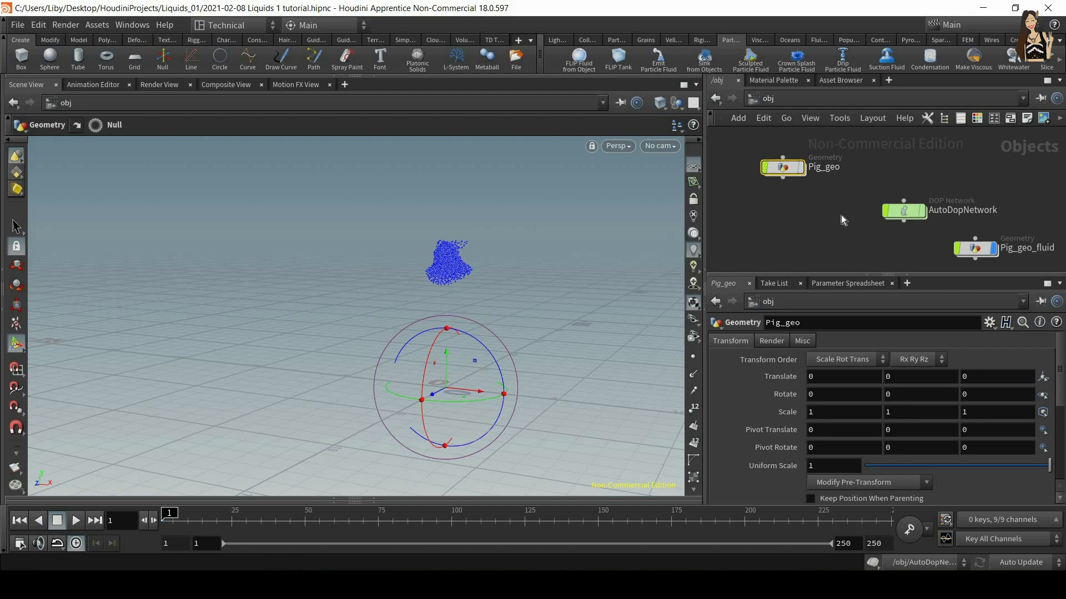
Place the Pig_geo_fluidinterior node directly beneath the Pig_geo node
{"action": "scroll", "coordinate": [842, 219], "scroll_direction": "down", "scroll_amount": 5}
{"action": "left_click_drag", "start_coordinate": [983, 258], "coordinate": [820, 205]}
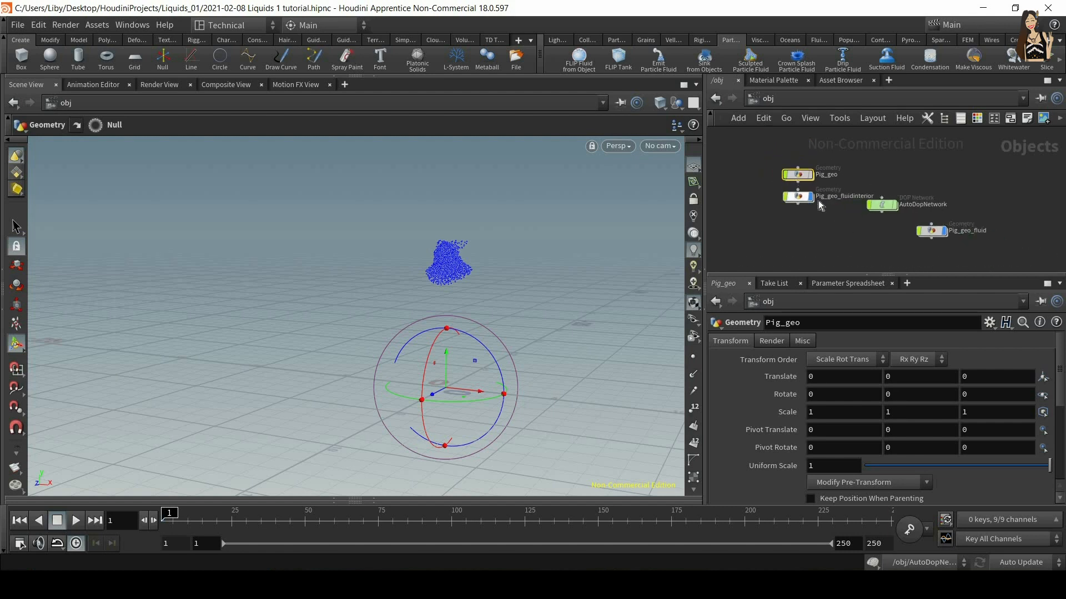
{"action": "scroll", "coordinate": [780, 206], "scroll_direction": "up", "scroll_amount": 4}
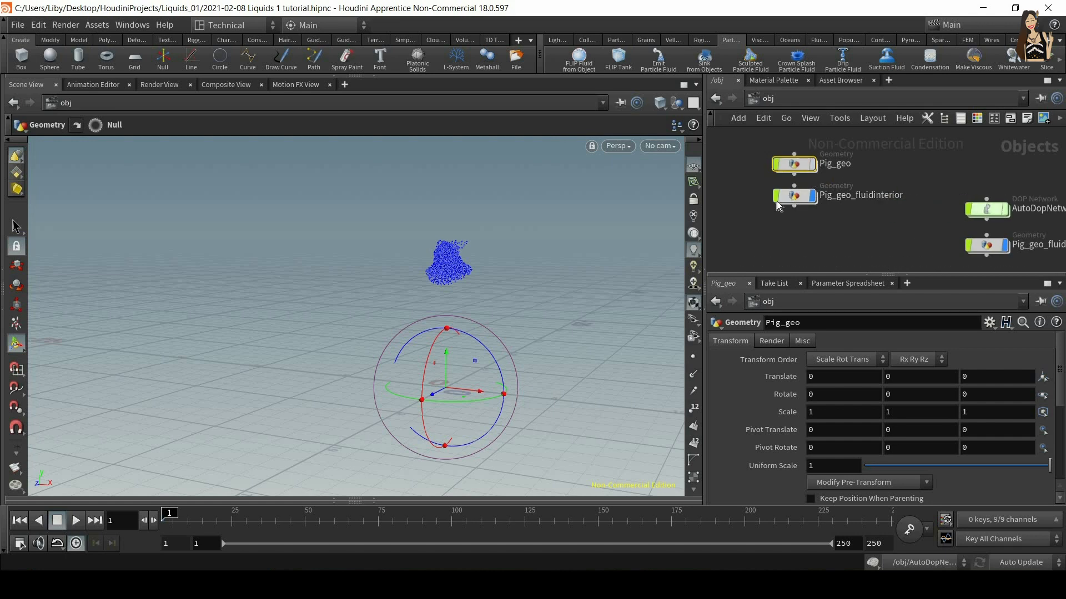
Go inside Pig_geo_fluidinterior and examine the source object path referenced by its object_merge1 node
{"action": "double_click", "coordinate": [779, 201]}
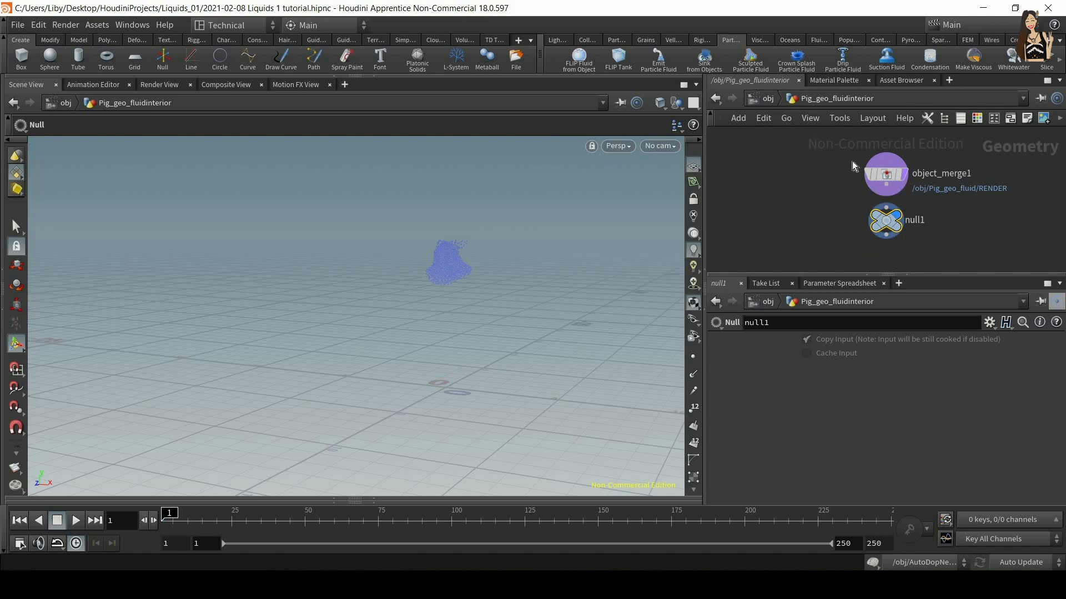
{"action": "left_click_drag", "start_coordinate": [820, 140], "coordinate": [956, 204]}
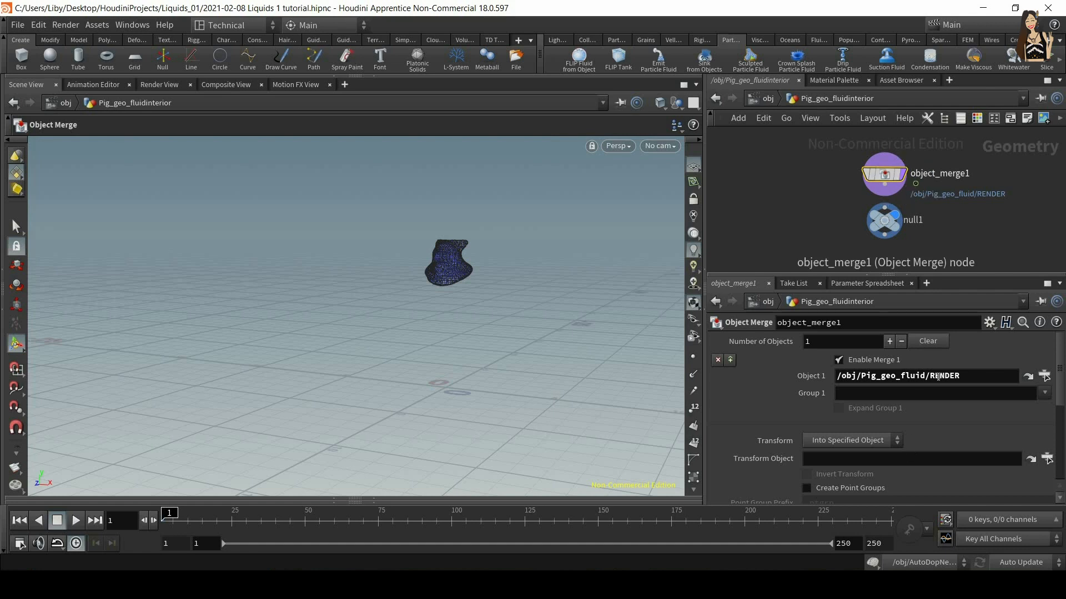
{"action": "double_click", "coordinate": [893, 373]}
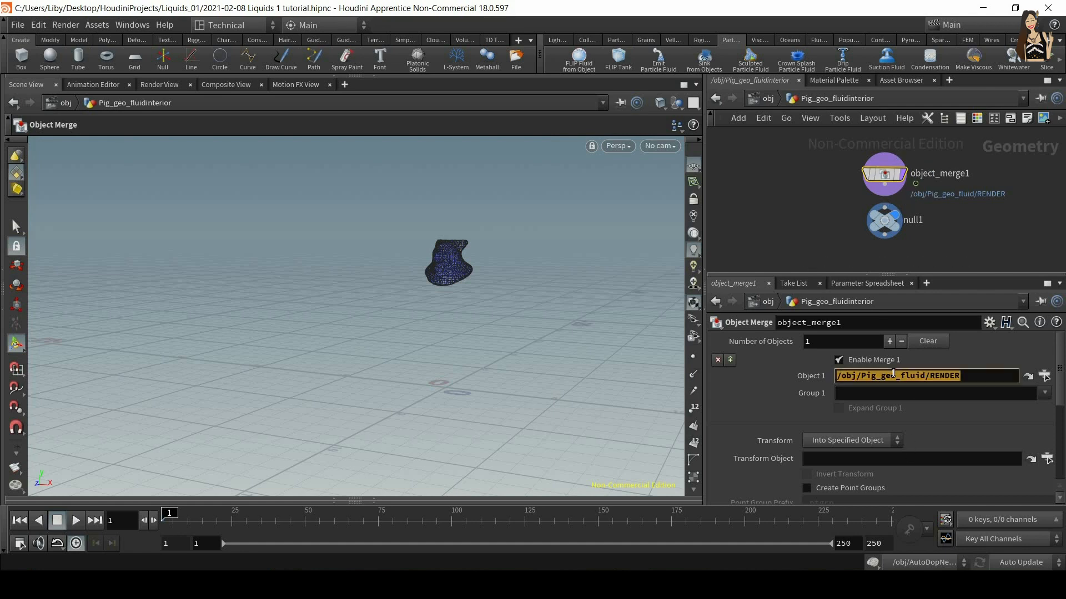
{"action": "left_click", "coordinate": [895, 376]}
{"action": "left_click", "coordinate": [959, 376]}
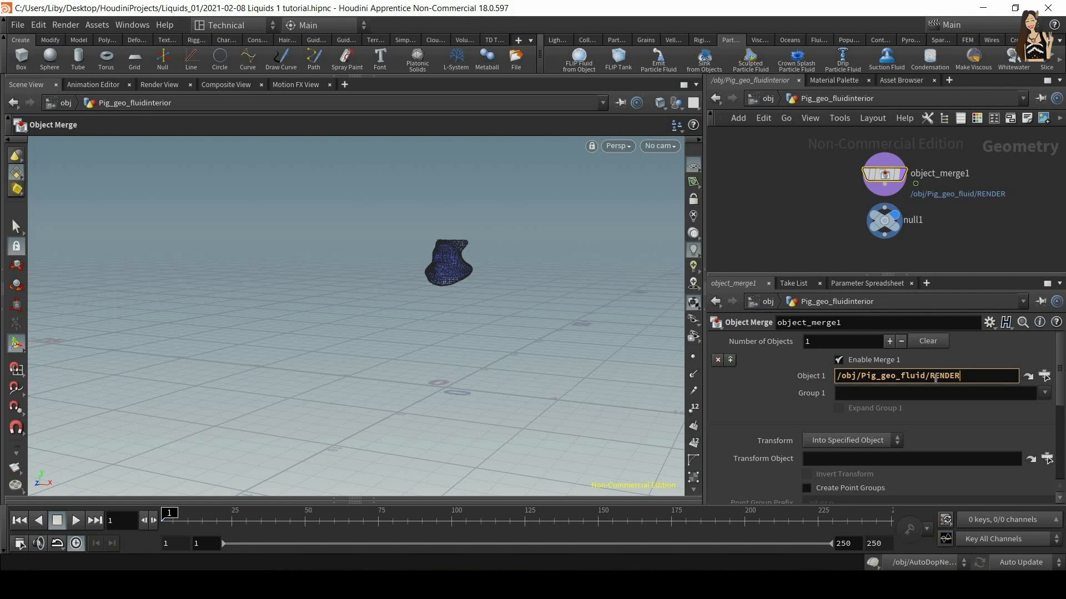
Hide Pig_geo_fluidinterior at the object level and place the AutoDopNetwork node directly beneath it
{"action": "left_click", "coordinate": [767, 104]}
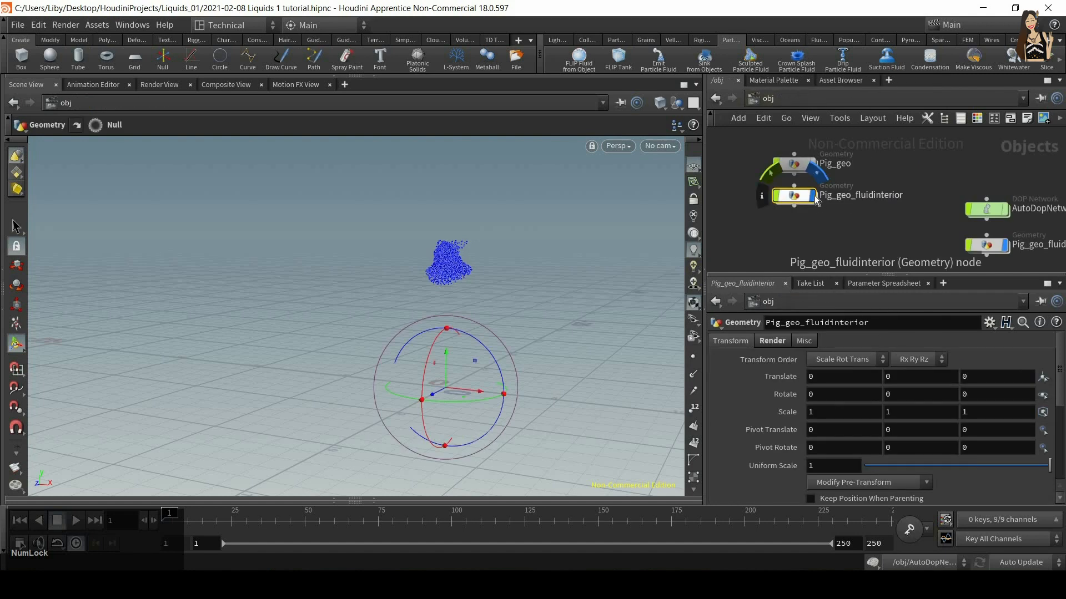
{"action": "left_click", "coordinate": [813, 197]}
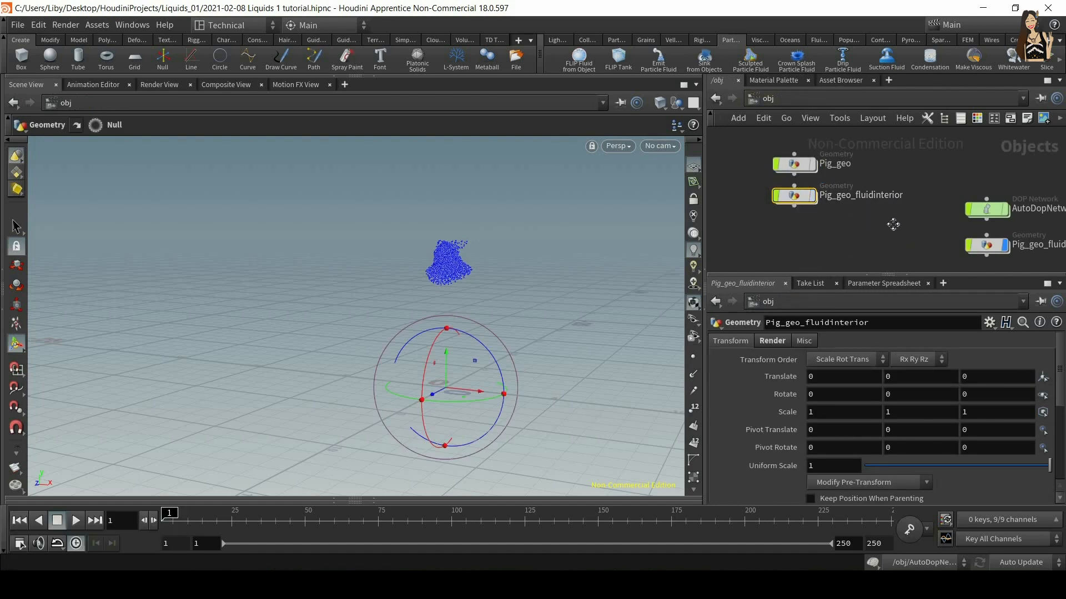
{"action": "middle_click_drag", "start_coordinate": [892, 224], "coordinate": [886, 212]}
{"action": "left_click_drag", "start_coordinate": [963, 198], "coordinate": [770, 216]}
{"action": "mouse_move", "coordinate": [868, 218]}
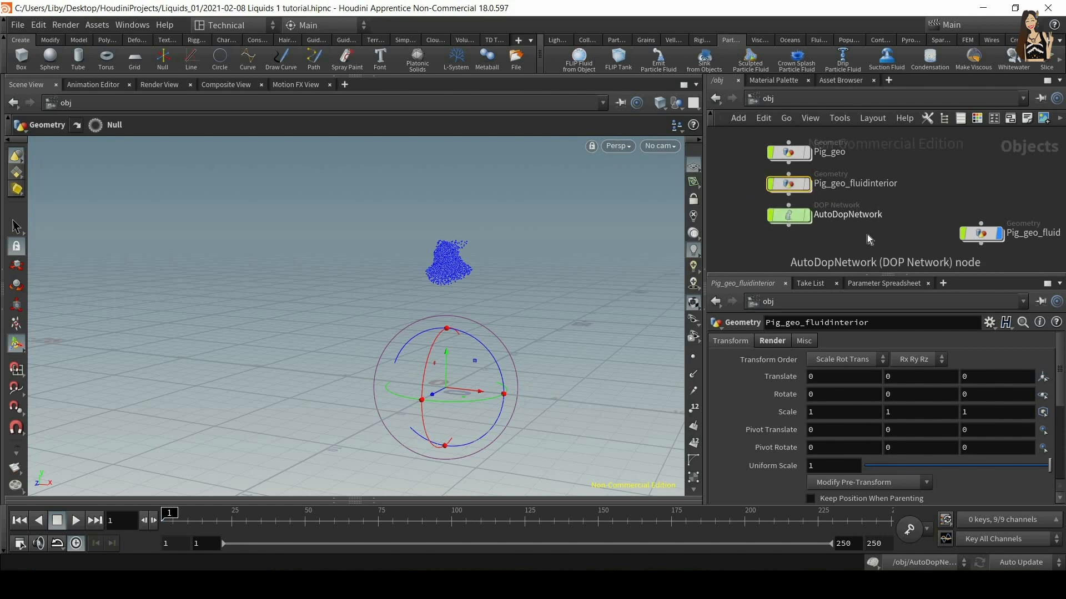
Open AutoDopNetwork and bring up the particle separation properties of flipfluidobject1
{"action": "double_click", "coordinate": [794, 214]}
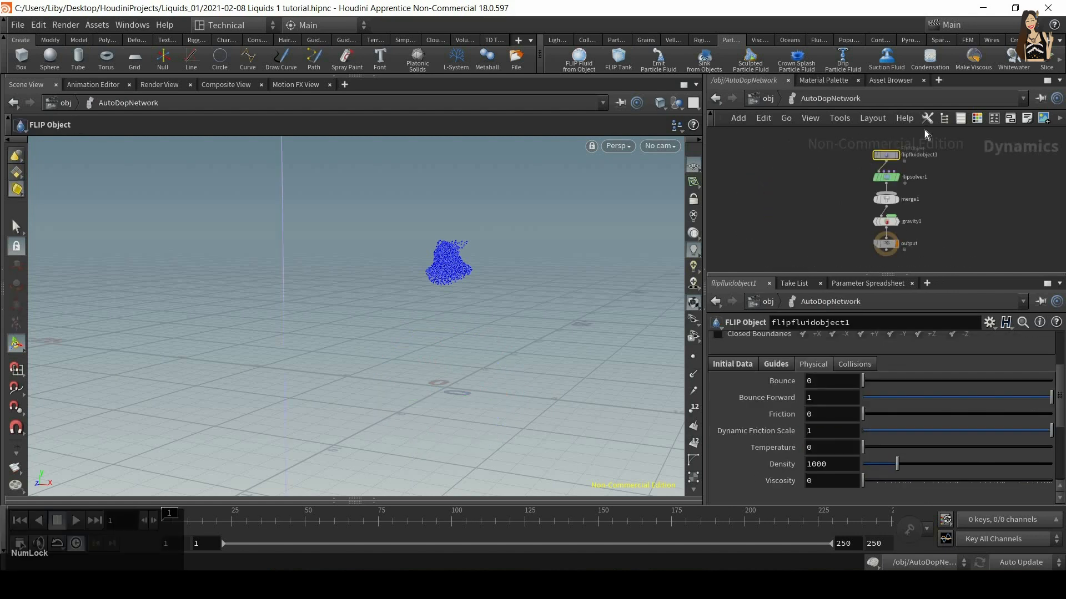
{"action": "scroll", "coordinate": [947, 169], "scroll_direction": "up", "scroll_amount": 4}
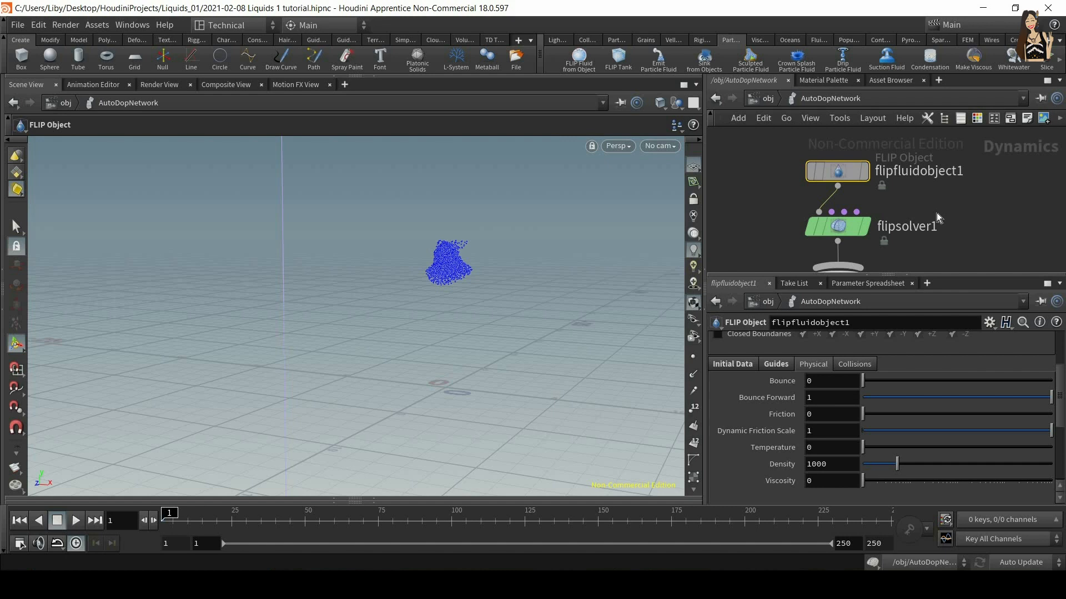
{"action": "left_click_drag", "start_coordinate": [748, 137], "coordinate": [999, 199]}
{"action": "scroll", "coordinate": [998, 361], "scroll_direction": "up", "scroll_amount": 3}
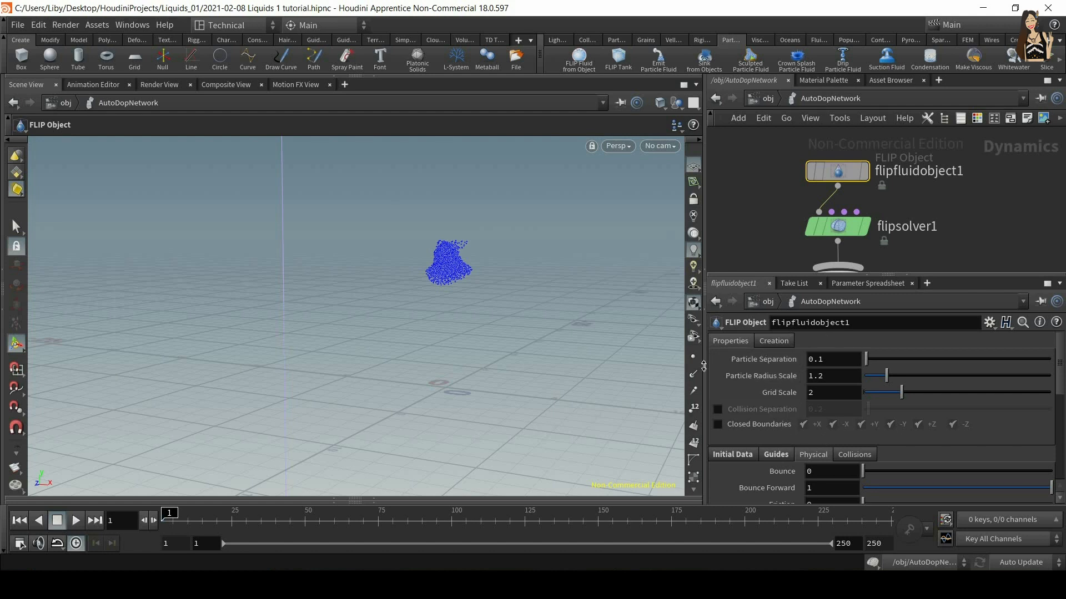
Examine the spacing between the pig-shaped fluid particles up close in the viewport
{"action": "right_click_drag", "start_coordinate": [426, 245], "coordinate": [486, 281], "text": "alt"}
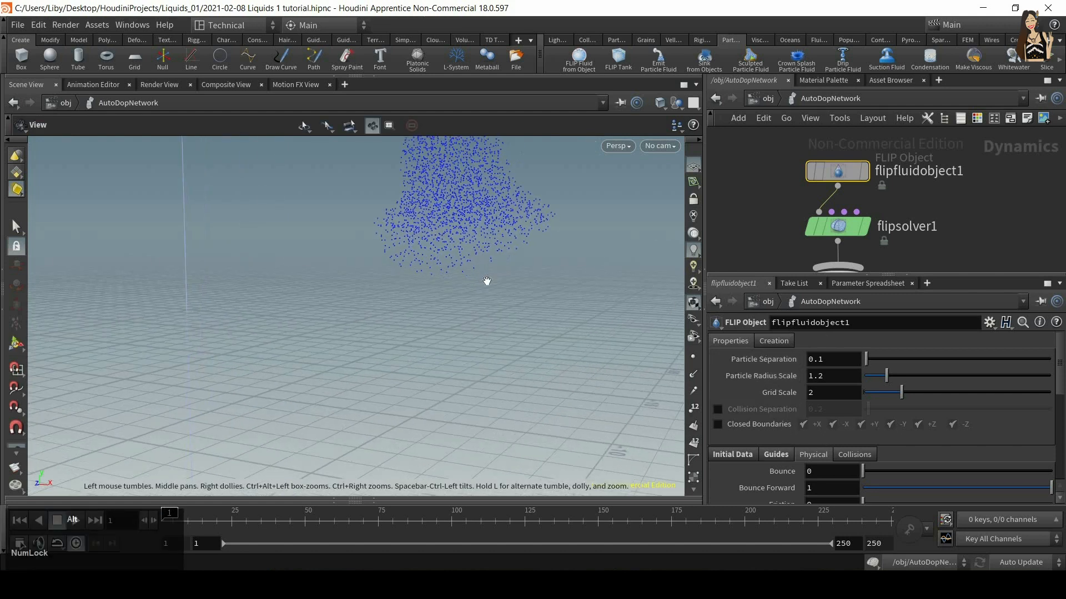
{"action": "middle_click_drag", "start_coordinate": [487, 281], "coordinate": [487, 355], "text": "alt"}
{"action": "right_click_drag", "start_coordinate": [487, 355], "coordinate": [561, 295], "text": "alt"}
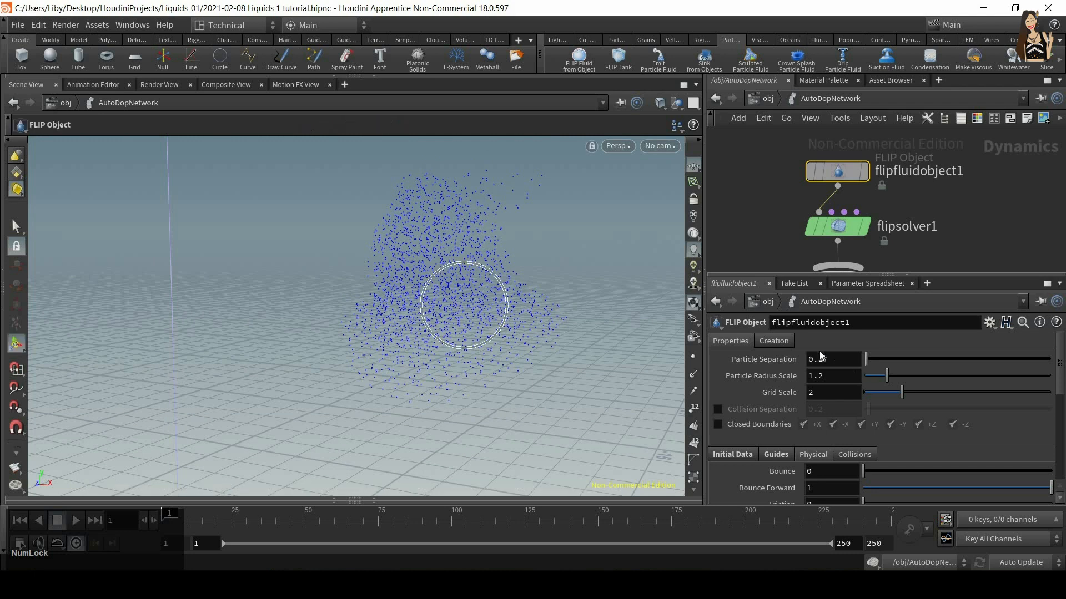
{"action": "right_click_drag", "start_coordinate": [352, 241], "coordinate": [439, 290], "text": "alt"}
{"action": "middle_click_drag", "start_coordinate": [440, 289], "coordinate": [380, 288], "text": "alt"}
{"action": "right_click_drag", "start_coordinate": [381, 288], "coordinate": [395, 281], "text": "alt"}
{"action": "left_click_drag", "start_coordinate": [394, 281], "coordinate": [421, 283], "text": "alt"}
{"action": "right_click_drag", "start_coordinate": [421, 283], "coordinate": [533, 238], "text": "alt"}
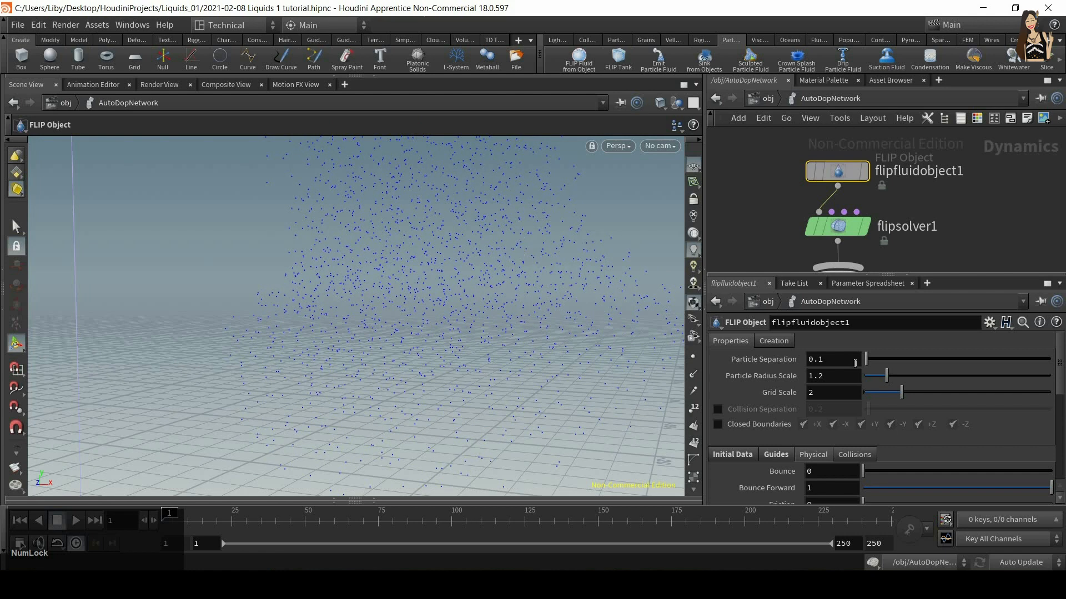
Try a Particle Separation of 0.4 on flipfluidobject1
{"action": "left_click", "coordinate": [831, 358]}
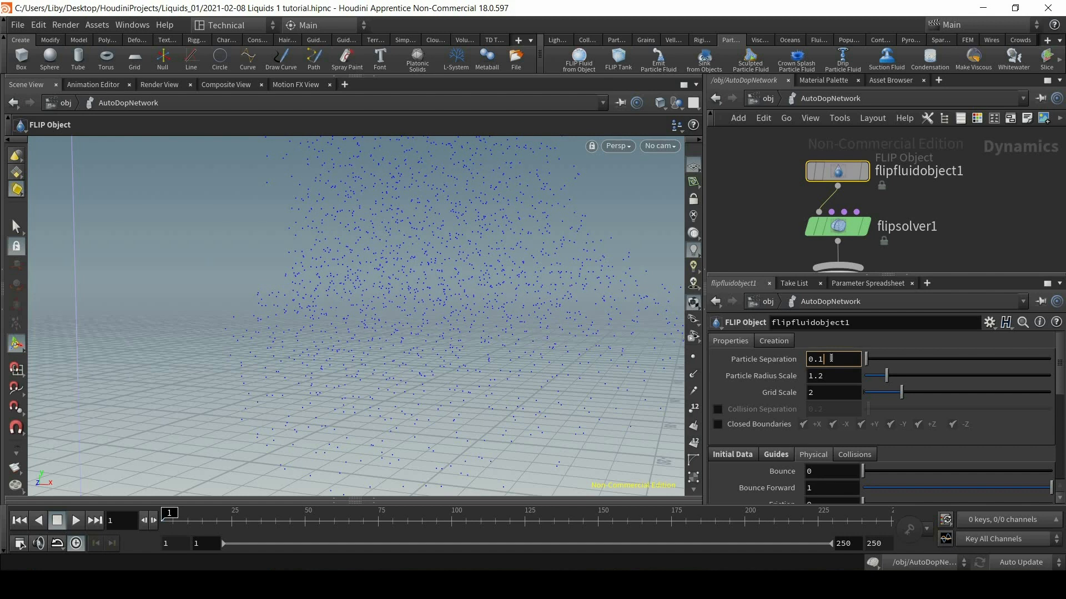
{"action": "key", "text": "BackSpace"}
{"action": "type", "text": "4"}
{"action": "key", "text": "Return"}
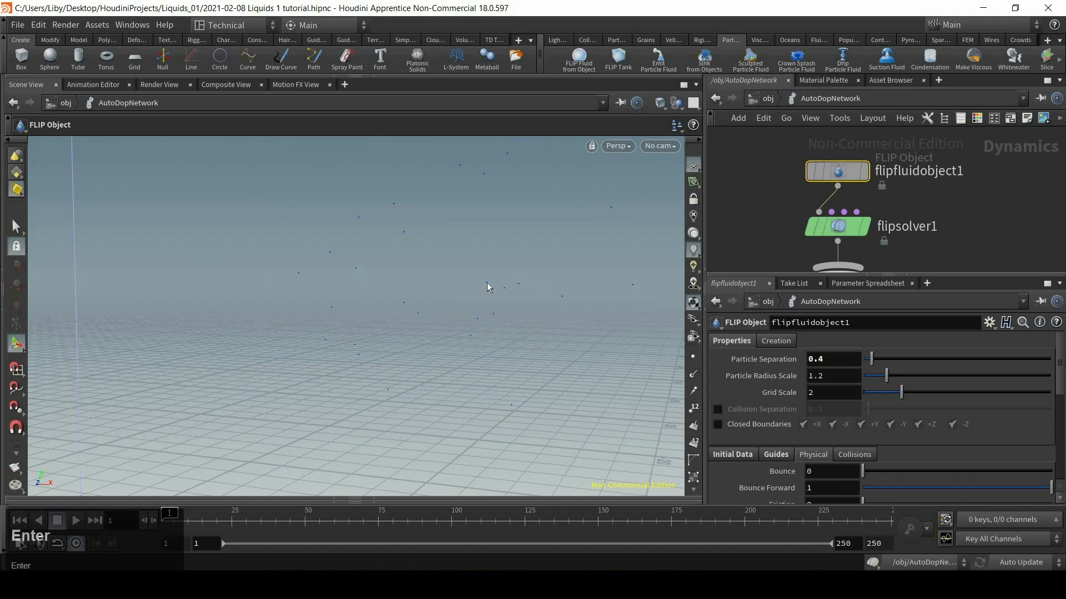
Try a Particle Separation of 0.05 on flipfluidobject1 and inspect the particle density
{"action": "left_click", "coordinate": [834, 364]}
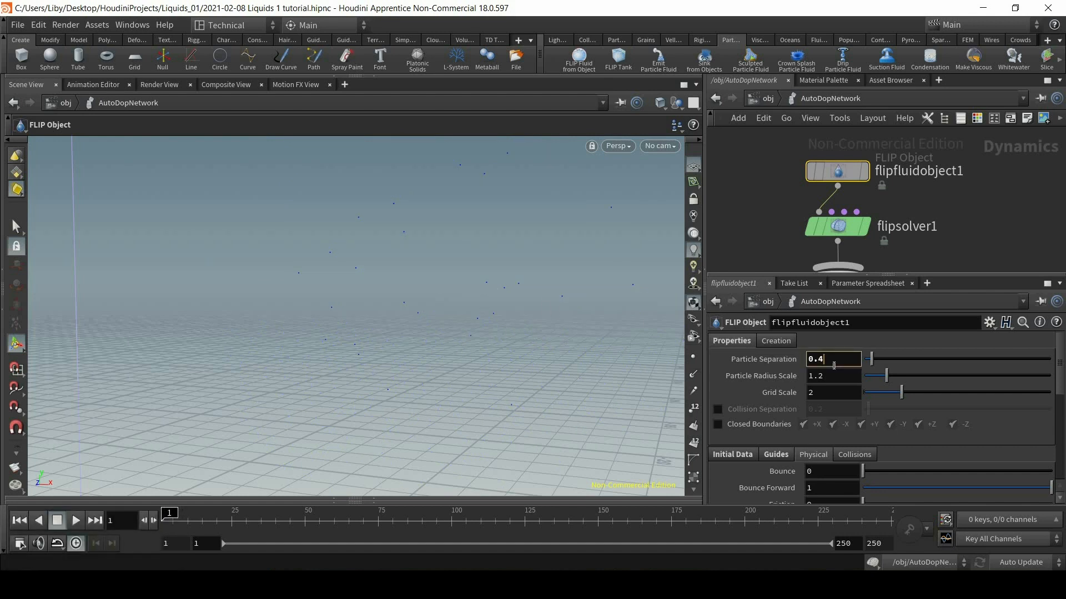
{"action": "key", "text": "BackSpace"}
{"action": "type", "text": "05"}
{"action": "left_click_drag", "start_coordinate": [351, 304], "coordinate": [502, 328], "text": "alt"}
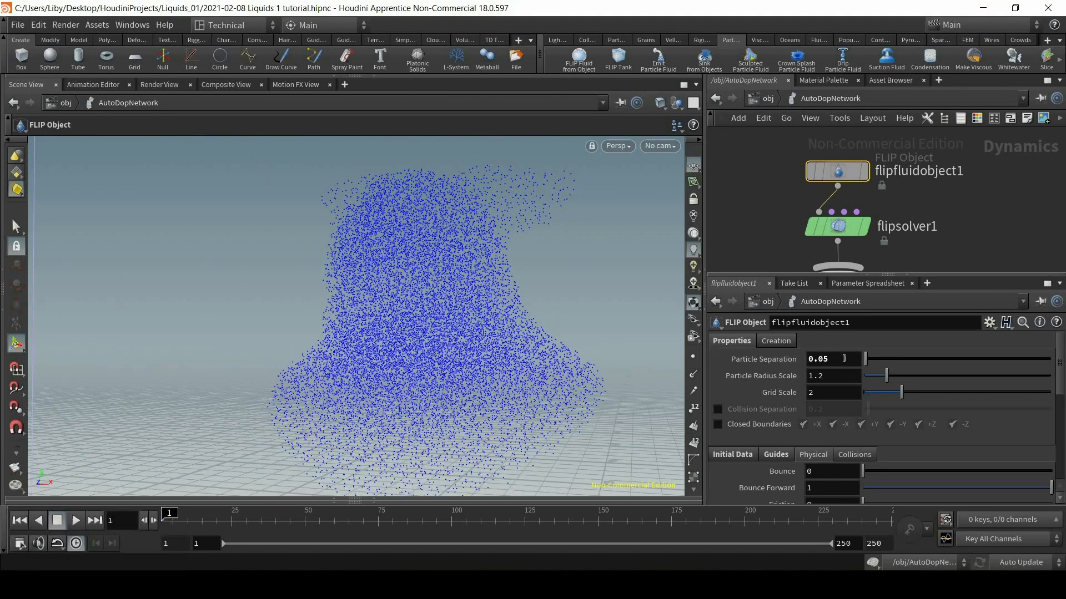
Set flipfluidobject1's Particle Separation to 0.07
{"action": "left_click", "coordinate": [844, 359]}
{"action": "key", "text": "BackSpace"}
{"action": "type", "text": "7"}
{"action": "key", "text": "Return"}
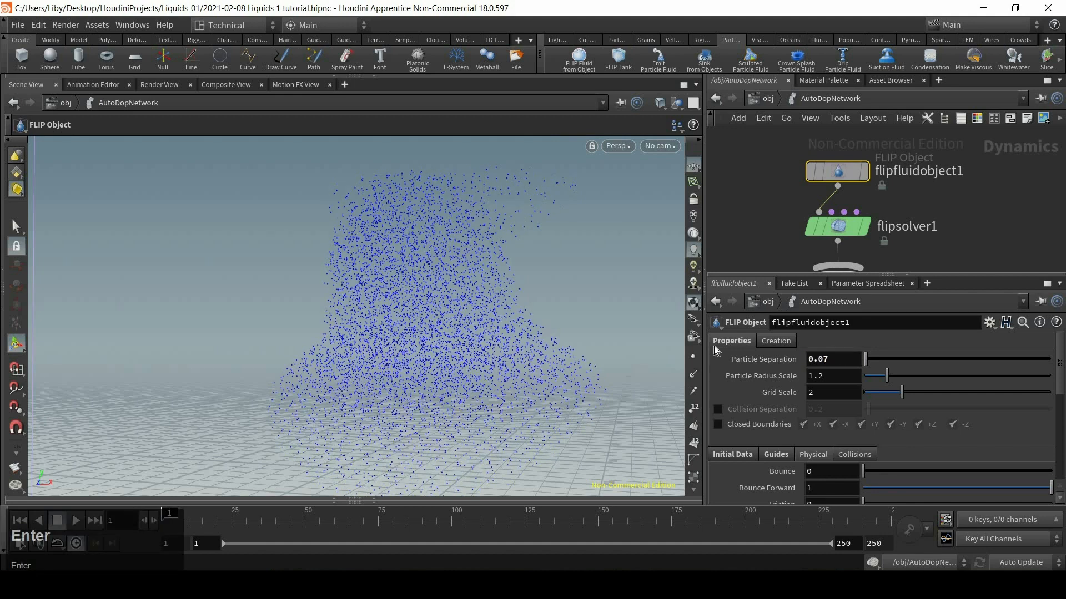
{"action": "left_click_drag", "start_coordinate": [423, 257], "coordinate": [441, 223], "text": "alt"}
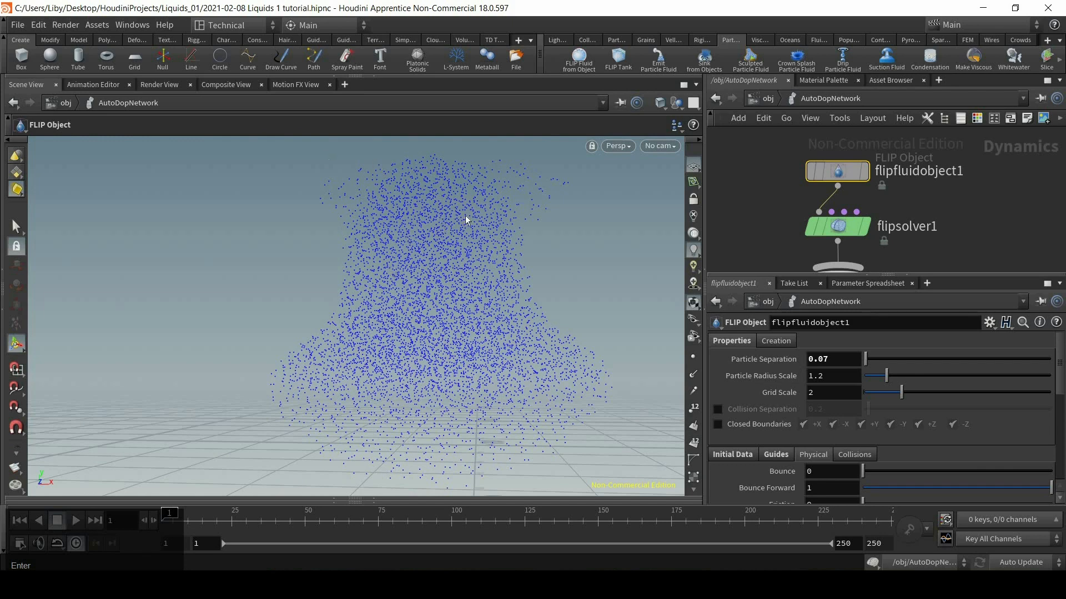
{"action": "mouse_move", "coordinate": [490, 280]}
{"action": "left_mouse_down", "text": "alt"}
{"action": "mouse_move", "coordinate": [452, 302]}
{"action": "mouse_move", "coordinate": [409, 288]}
{"action": "mouse_move", "coordinate": [488, 277]}
{"action": "left_mouse_up", "text": "alt"}
{"action": "left_click_drag", "start_coordinate": [874, 391], "coordinate": [849, 404], "text": "alt"}
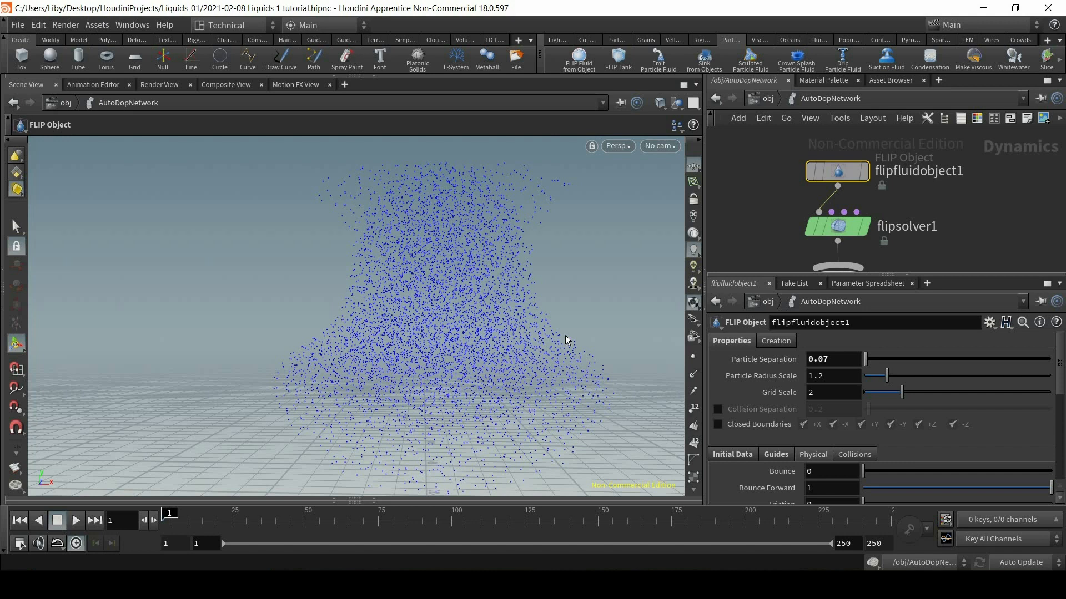
{"action": "left_click", "coordinate": [963, 232]}
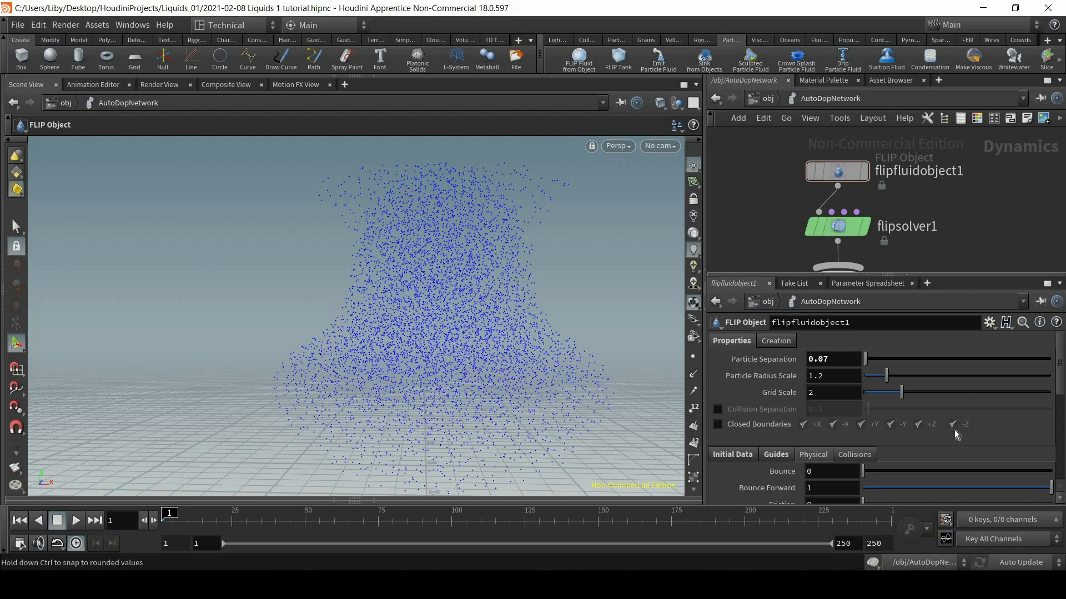
Show the Collision guide and hide the Particles guide of flipfluidobject1
{"action": "scroll", "coordinate": [967, 416], "scroll_direction": "down", "scroll_amount": 3}
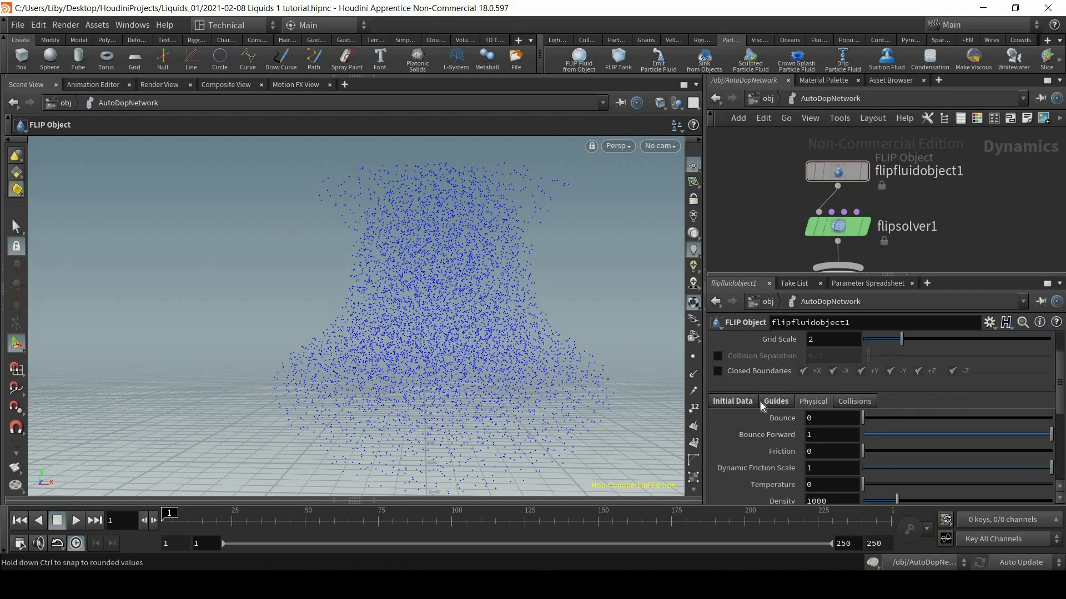
{"action": "left_click", "coordinate": [775, 402]}
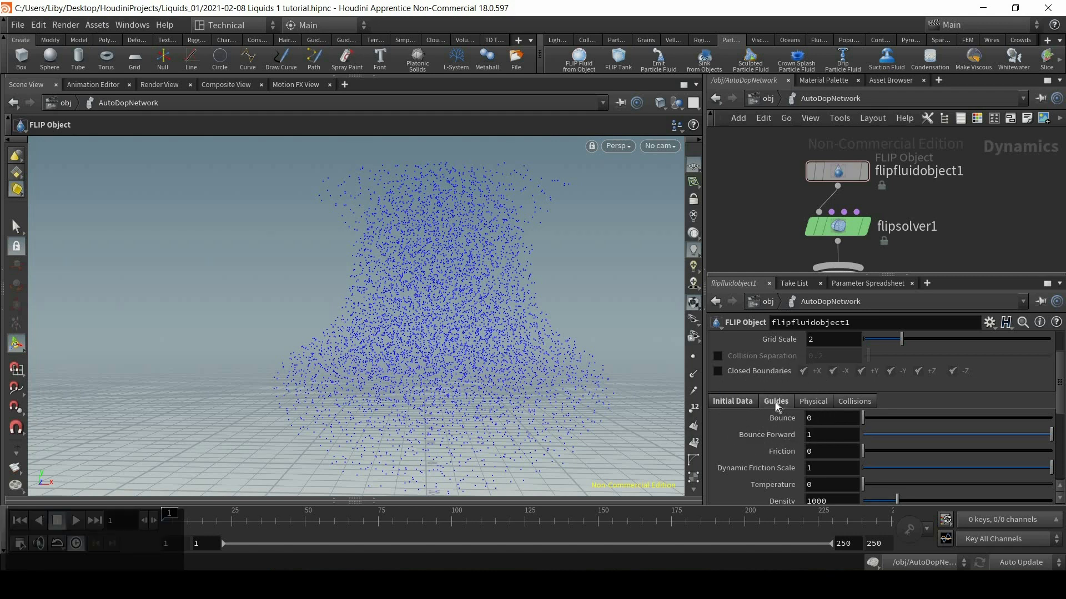
{"action": "scroll", "coordinate": [852, 385], "scroll_direction": "down", "scroll_amount": 2}
{"action": "left_click", "coordinate": [717, 453]}
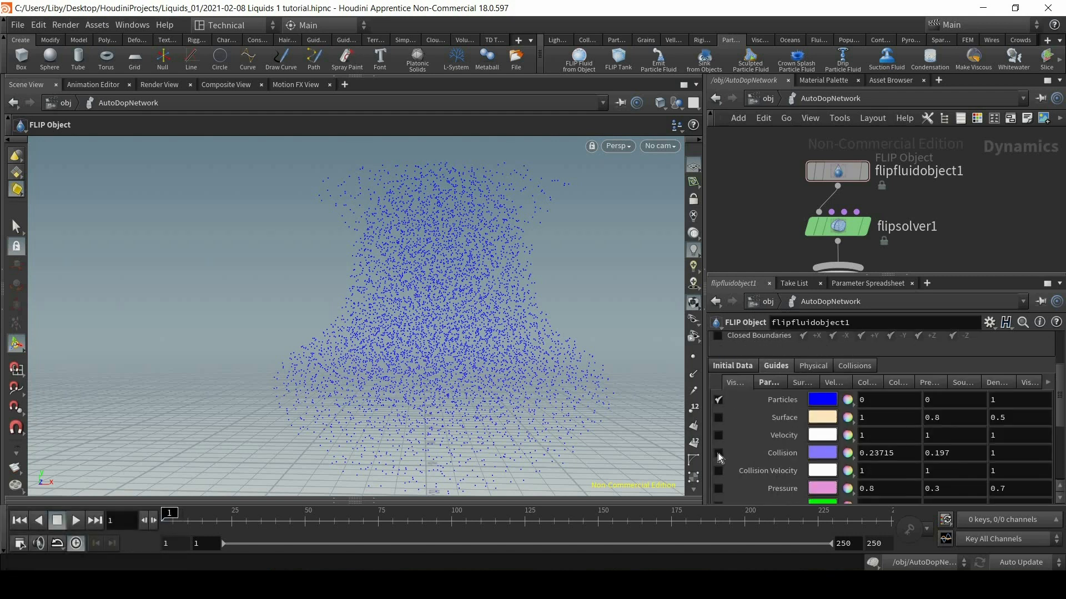
{"action": "left_click", "coordinate": [718, 400]}
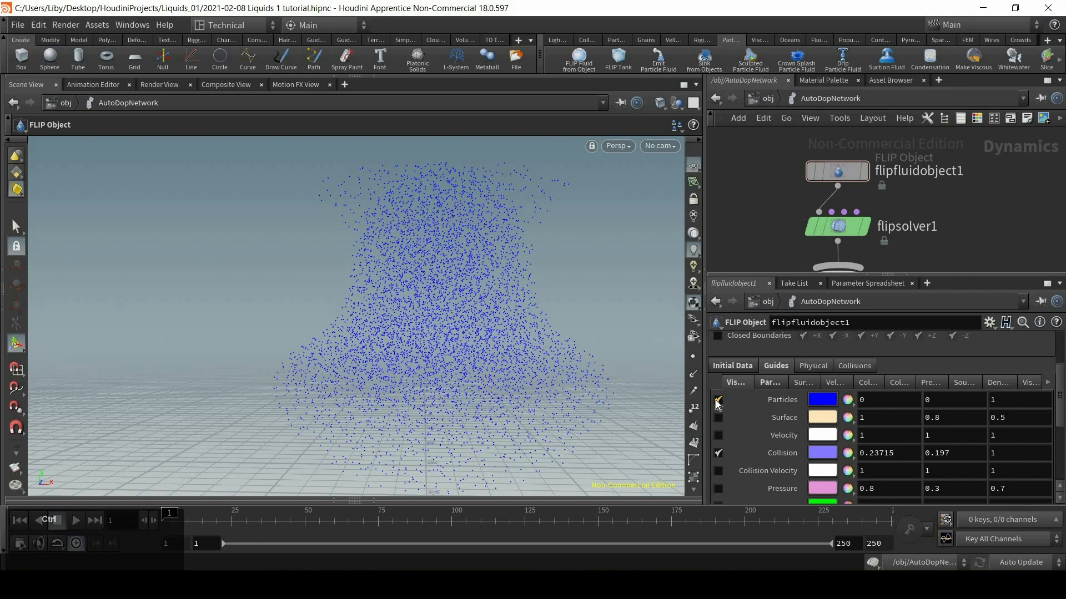
Play the simulation to view the collision guide's bounding box and return to frame 1
{"action": "middle_click_drag", "start_coordinate": [430, 412], "coordinate": [385, 307], "text": "alt"}
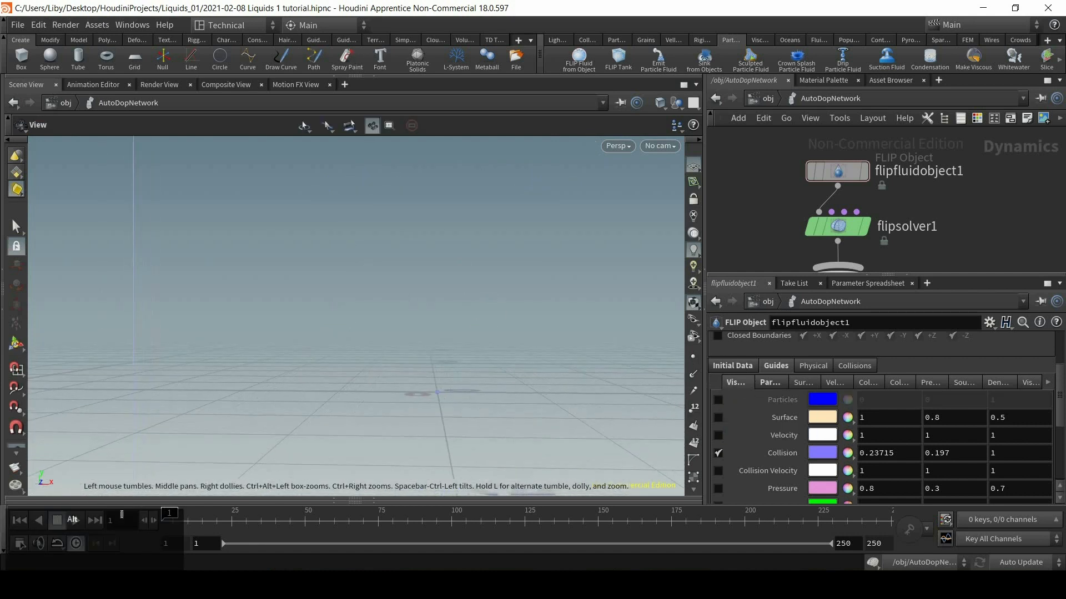
{"action": "left_click", "coordinate": [76, 520]}
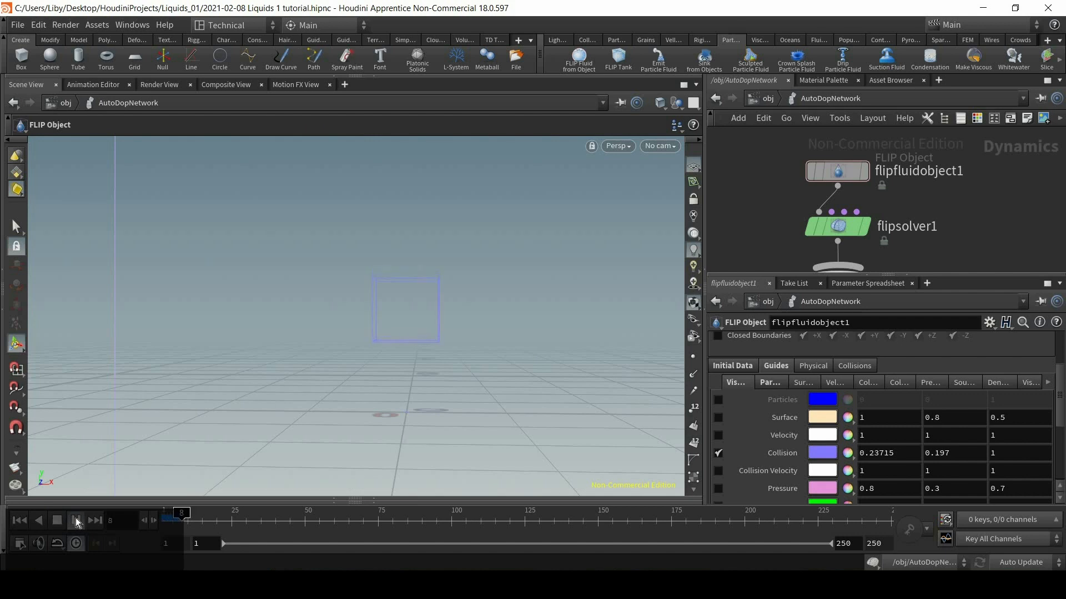
{"action": "left_click_drag", "start_coordinate": [215, 515], "coordinate": [126, 512]}
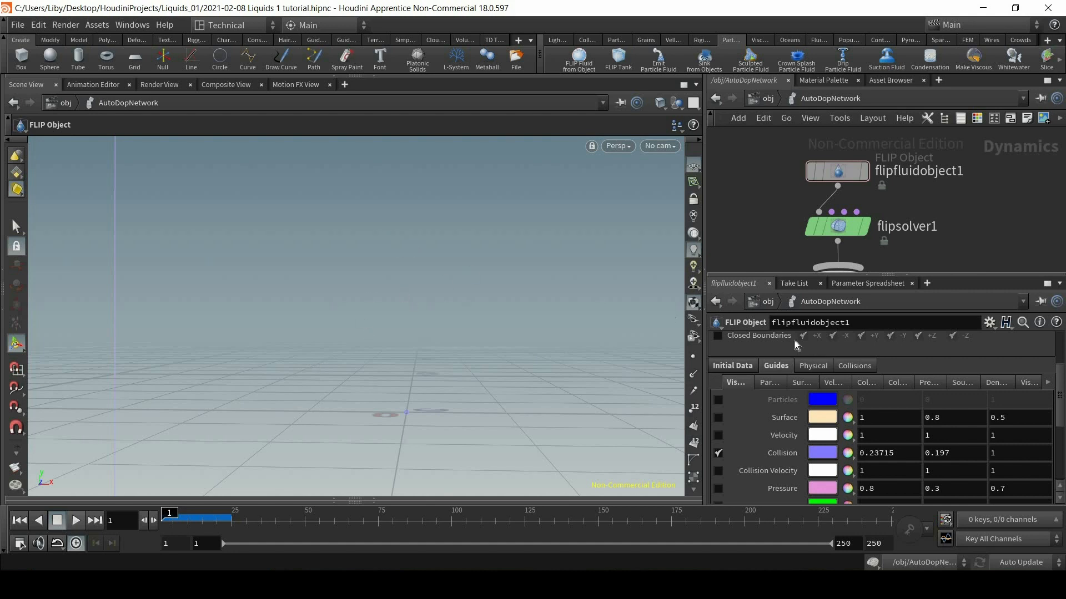
Enable Use Plane for flipfluidobject1's collision guide, keeping the XY plane orientation
{"action": "key", "text": "ctrl"}
{"action": "key", "text": "ctrl"}
{"action": "key", "text": "ctrl"}
{"action": "left_click", "coordinate": [866, 383]}
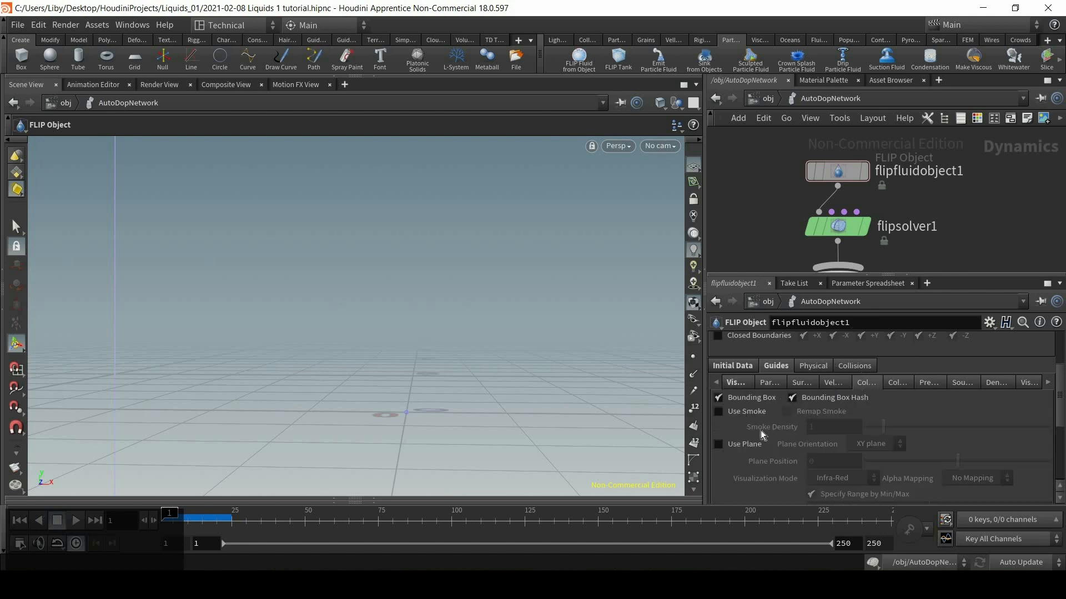
{"action": "left_click", "coordinate": [718, 444]}
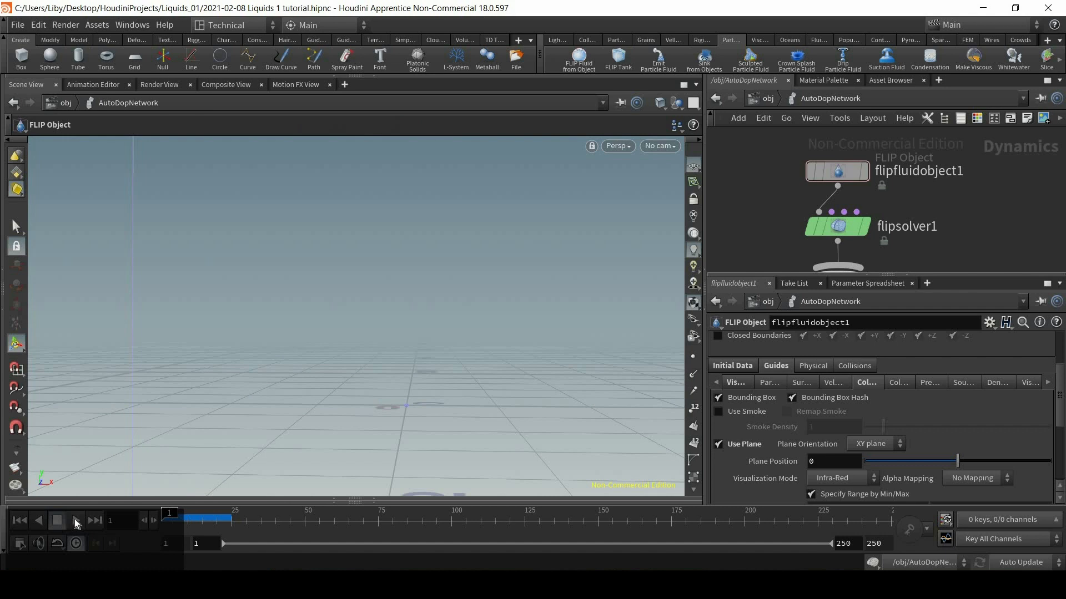
Play the simulation to about frame 26 and examine the collision field's grid cells up close
{"action": "left_click", "coordinate": [76, 520]}
{"action": "right_click_drag", "start_coordinate": [448, 224], "coordinate": [477, 363], "text": "alt"}
{"action": "right_click_drag", "start_coordinate": [483, 223], "coordinate": [459, 325], "text": "alt"}
{"action": "middle_click_drag", "start_coordinate": [459, 325], "coordinate": [341, 385], "text": "alt"}
{"action": "right_click_drag", "start_coordinate": [437, 274], "coordinate": [414, 269], "text": "alt"}
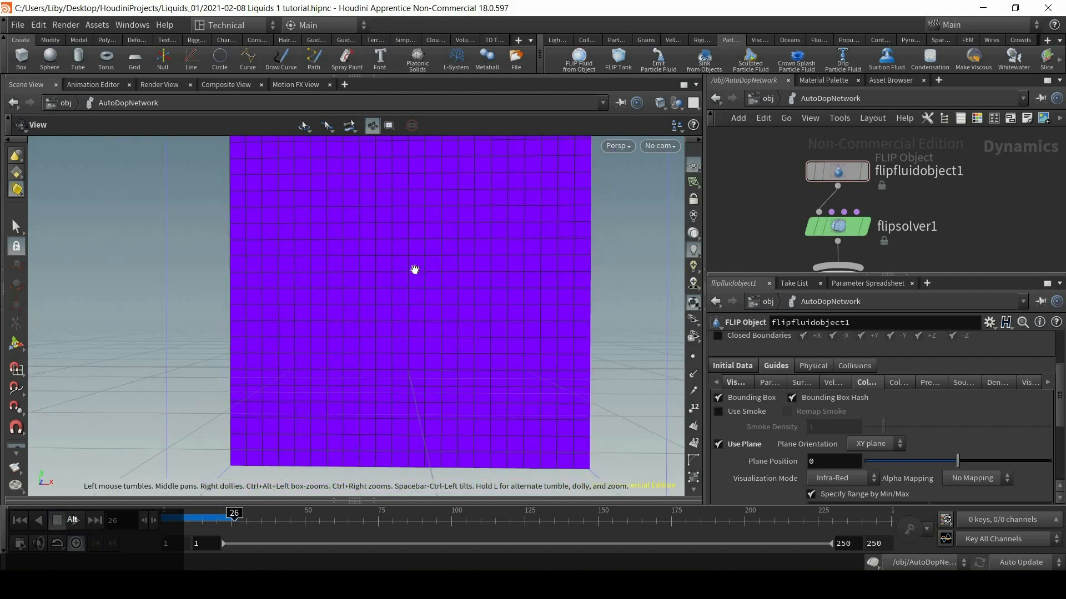
{"action": "middle_click_drag", "start_coordinate": [414, 269], "coordinate": [405, 286], "text": "alt"}
{"action": "right_click_drag", "start_coordinate": [405, 286], "coordinate": [412, 303], "text": "alt"}
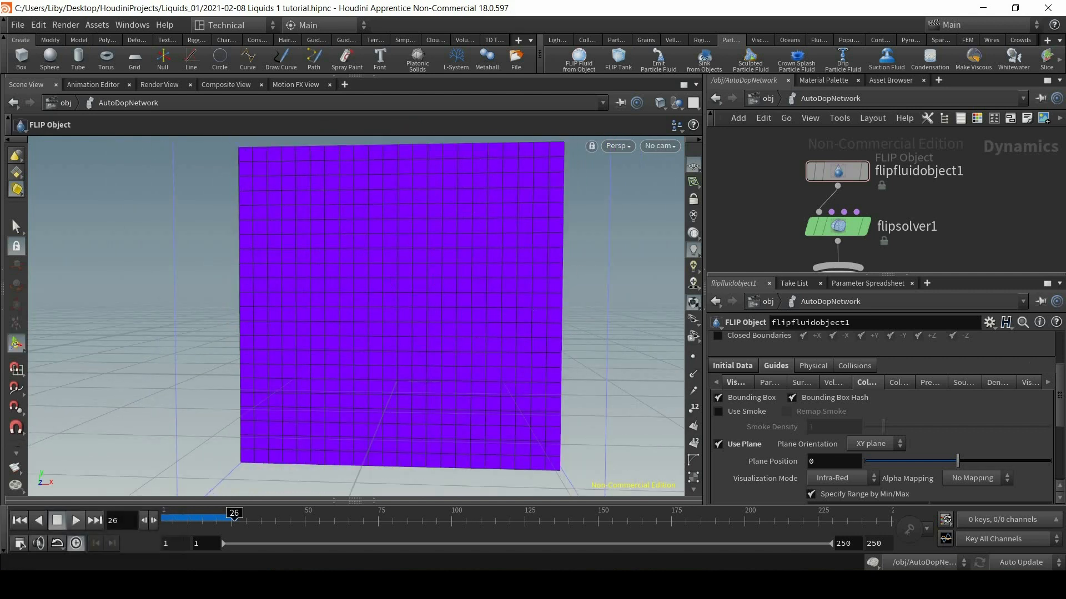
Set flipfluidobject1's Grid Scale to 1
{"action": "scroll", "coordinate": [969, 404], "scroll_direction": "up", "scroll_amount": 3}
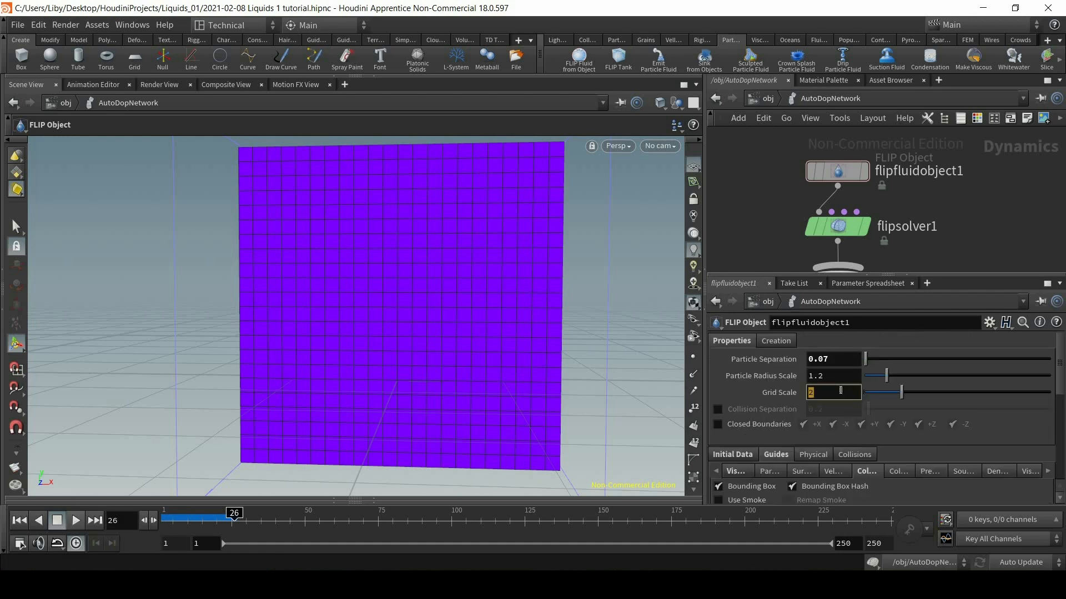
{"action": "type", "text": "1"}
{"action": "key", "text": "Return"}
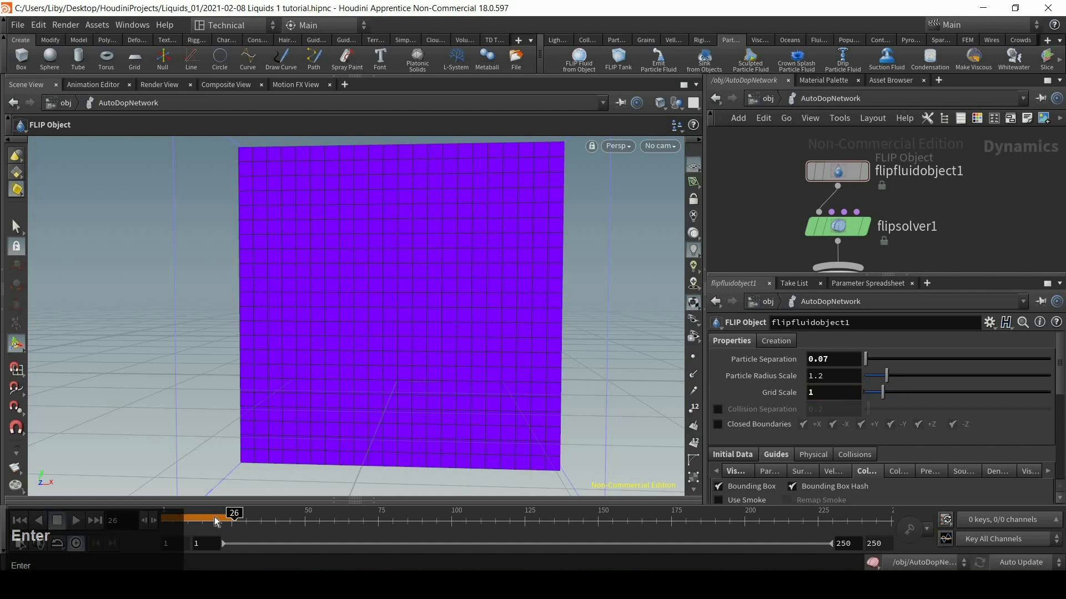
Replay the simulation from the first frame to inspect the collision grid's new resolution, and return to frame 1
{"action": "left_click", "coordinate": [19, 520]}
{"action": "left_click", "coordinate": [81, 521]}
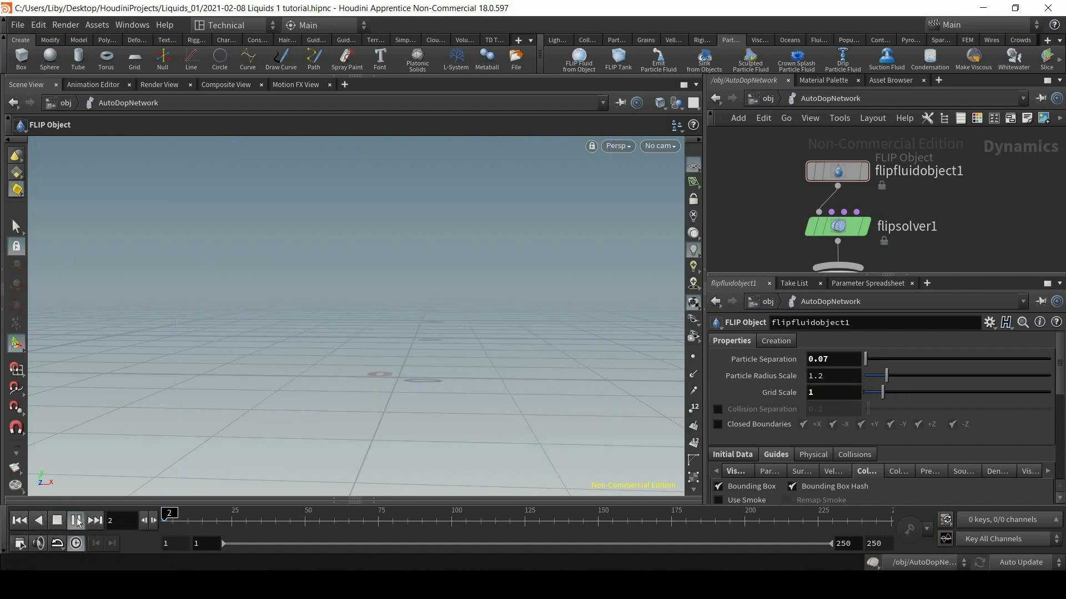
{"action": "left_click", "coordinate": [77, 520]}
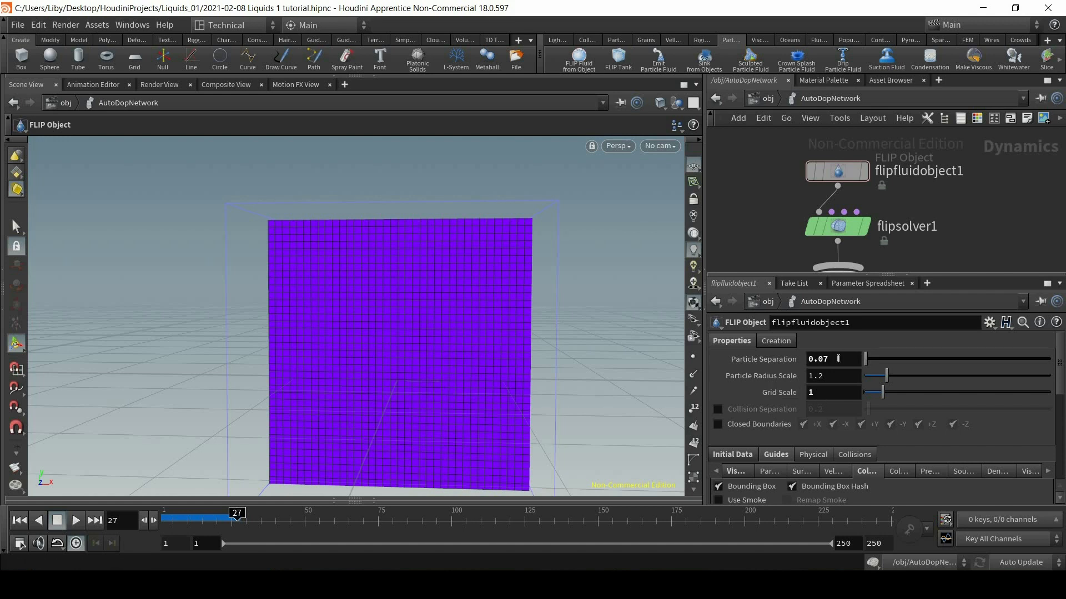
{"action": "left_click_drag", "start_coordinate": [219, 514], "coordinate": [137, 513]}
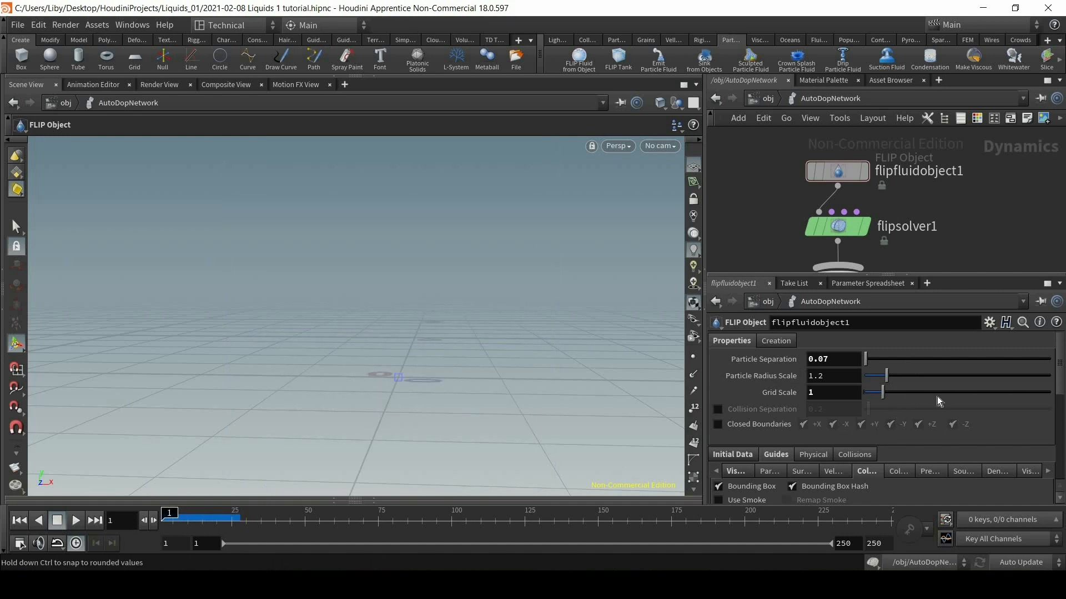
Disable Use Plane for the collision guide, show the Particles guide again and hide the Collision guide
{"action": "scroll", "coordinate": [936, 397], "scroll_direction": "down", "scroll_amount": 3}
{"action": "scroll", "coordinate": [928, 395], "scroll_direction": "down", "scroll_amount": 3}
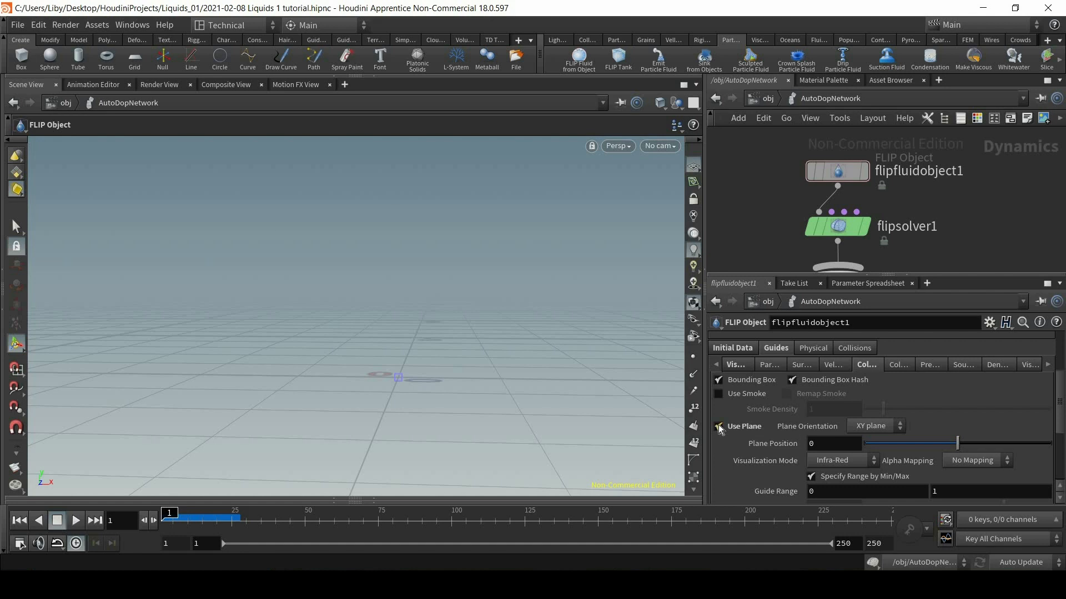
{"action": "left_click", "coordinate": [718, 426]}
{"action": "left_click", "coordinate": [736, 365]}
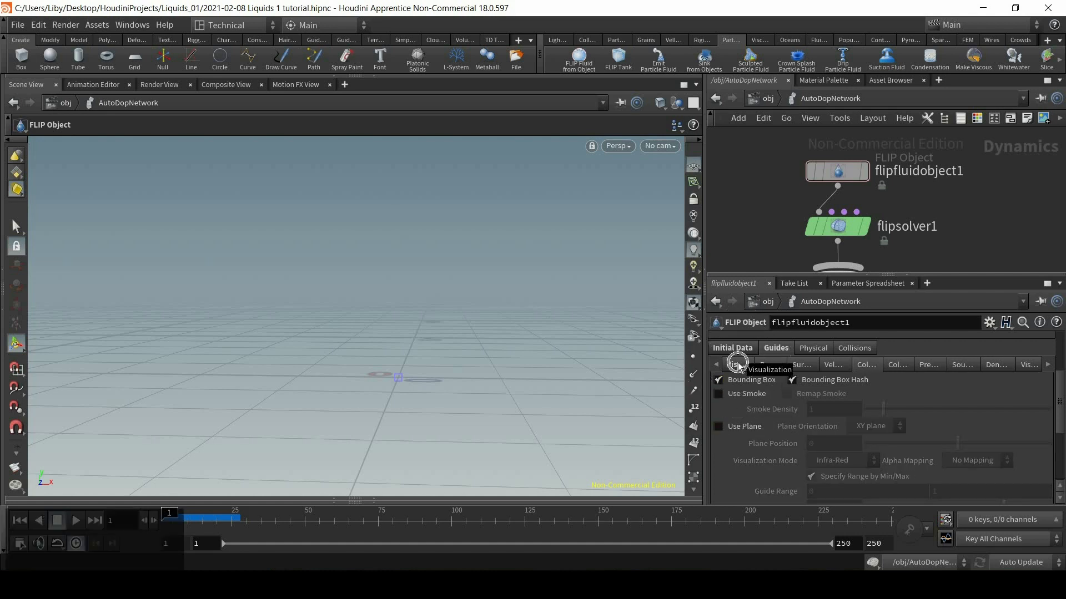
{"action": "left_click", "coordinate": [718, 380]}
{"action": "left_click", "coordinate": [718, 382]}
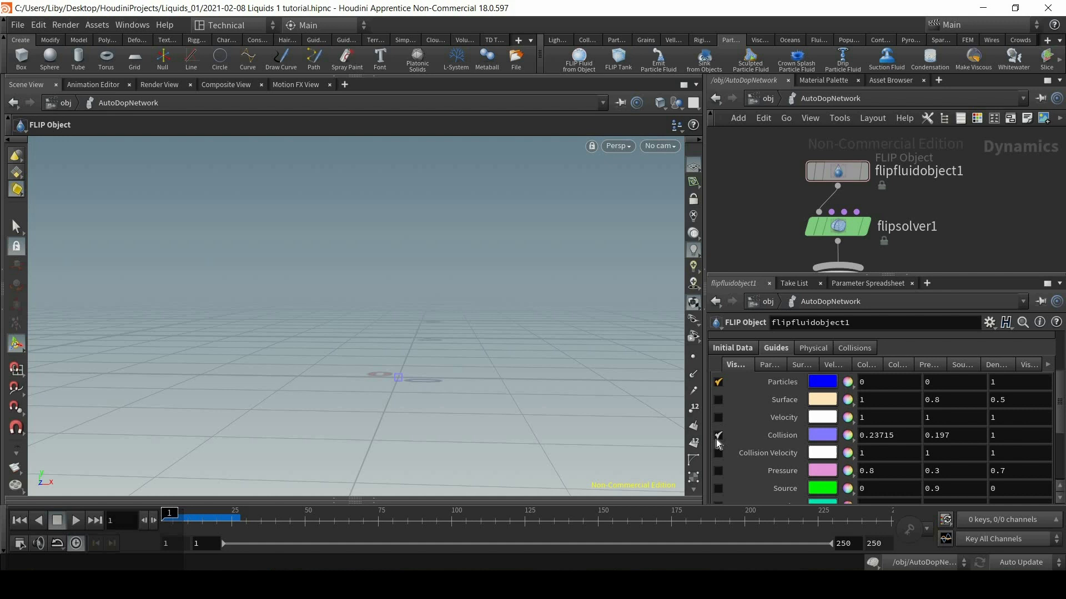
{"action": "left_click", "coordinate": [718, 437]}
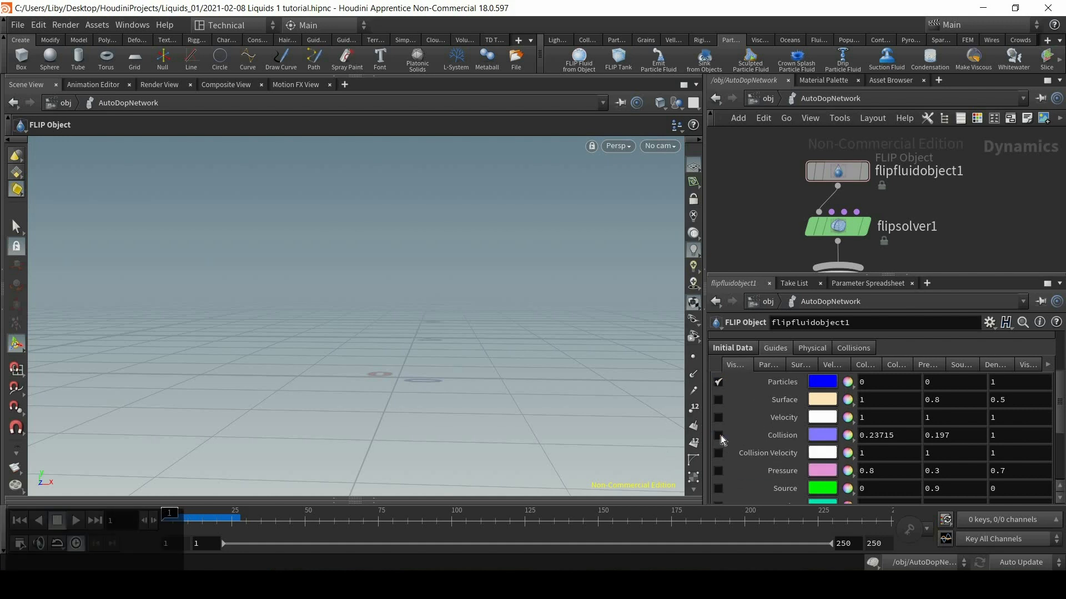
Play the simulation, examine the falling particles around the floor of the bounding box at frame 57, and return to frame 1
{"action": "right_click_drag", "start_coordinate": [487, 341], "coordinate": [464, 340], "text": "alt"}
{"action": "left_click_drag", "start_coordinate": [464, 340], "coordinate": [525, 264], "text": "alt"}
{"action": "middle_click_drag", "start_coordinate": [526, 264], "coordinate": [480, 323], "text": "alt"}
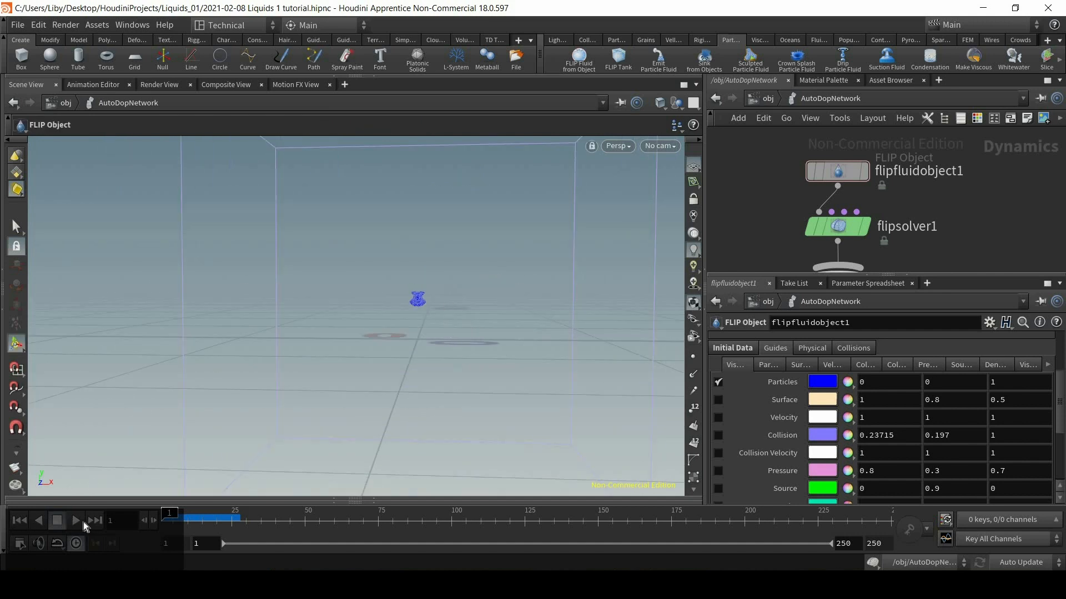
{"action": "left_click", "coordinate": [74, 524]}
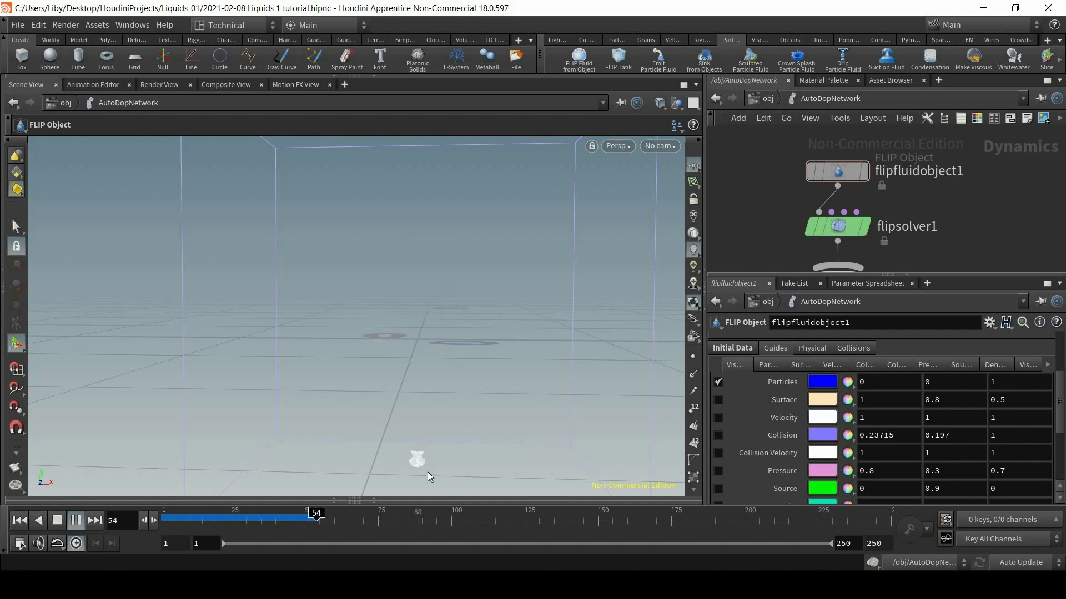
{"action": "left_click_drag", "start_coordinate": [356, 520], "coordinate": [326, 521]}
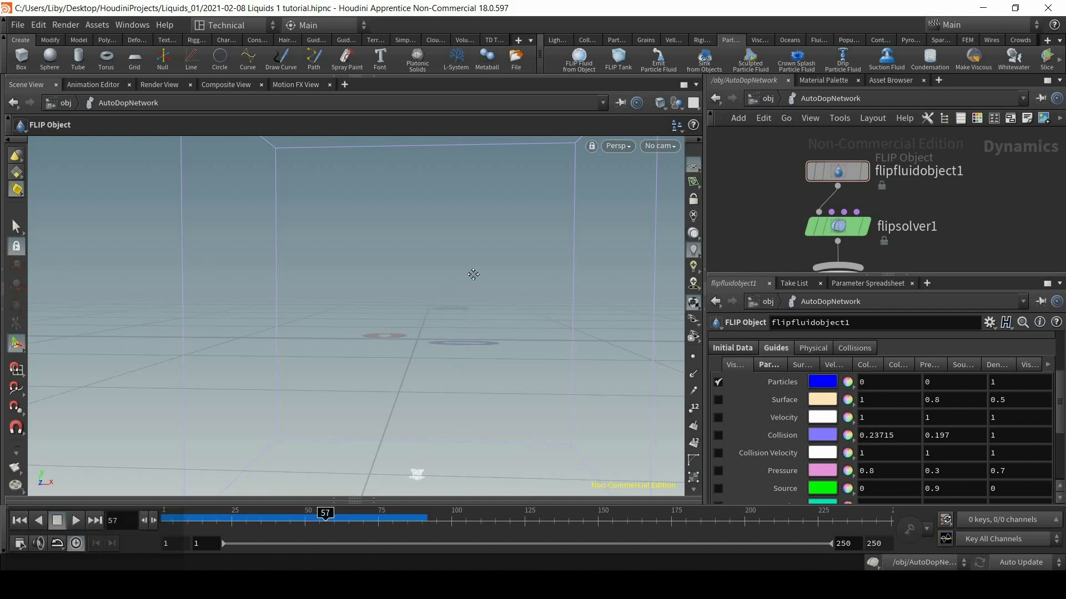
{"action": "middle_click_drag", "start_coordinate": [436, 381], "coordinate": [444, 268]}
{"action": "right_click_drag", "start_coordinate": [444, 268], "coordinate": [405, 312]}
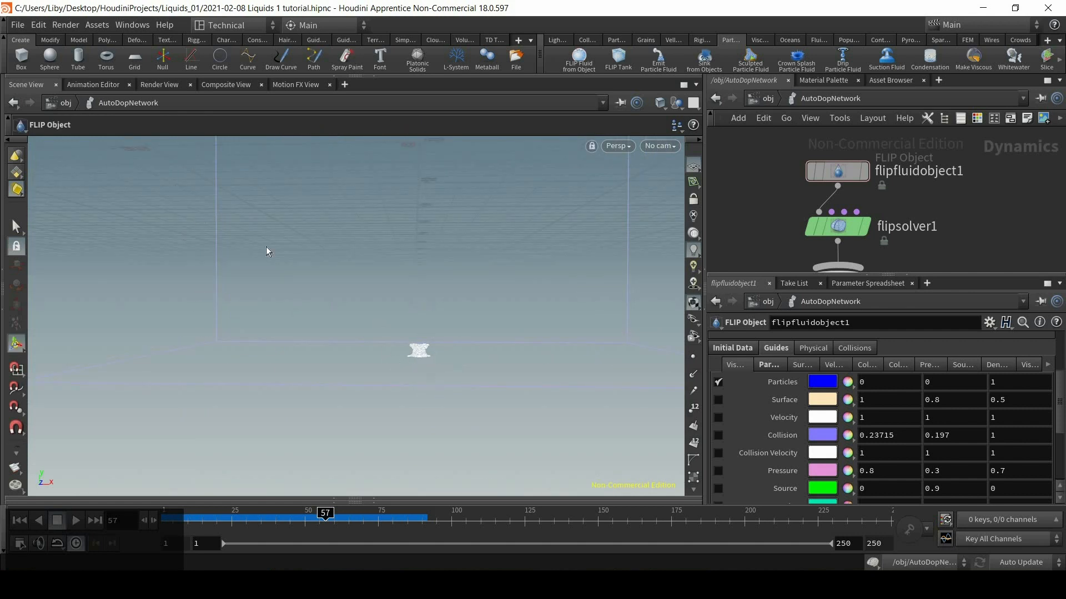
{"action": "right_click_drag", "start_coordinate": [484, 191], "coordinate": [521, 200], "text": "alt"}
{"action": "left_click_drag", "start_coordinate": [452, 400], "coordinate": [345, 410], "text": "alt"}
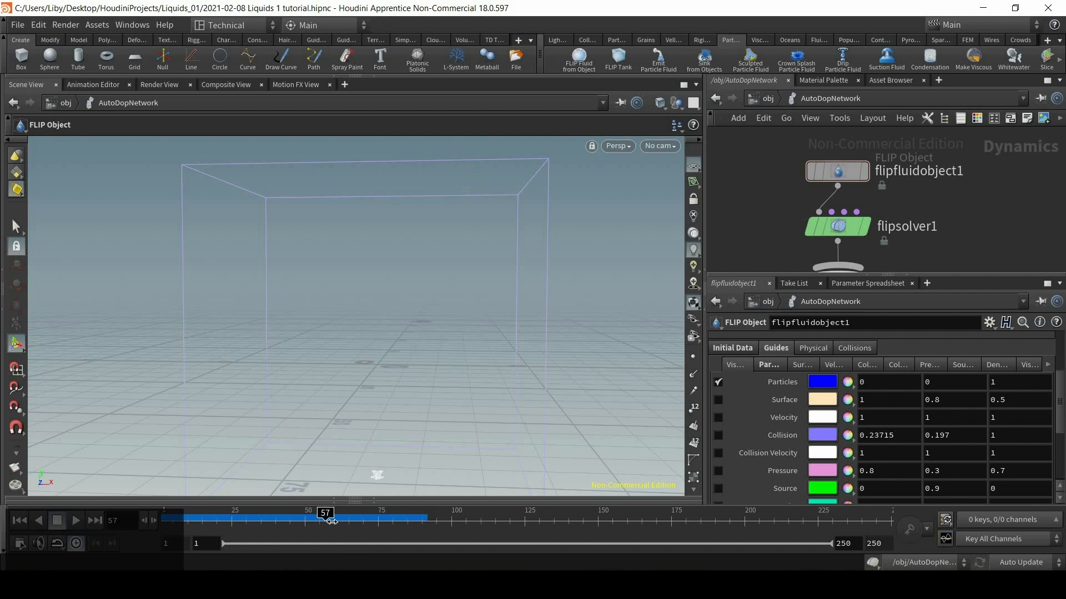
{"action": "left_click", "coordinate": [168, 524]}
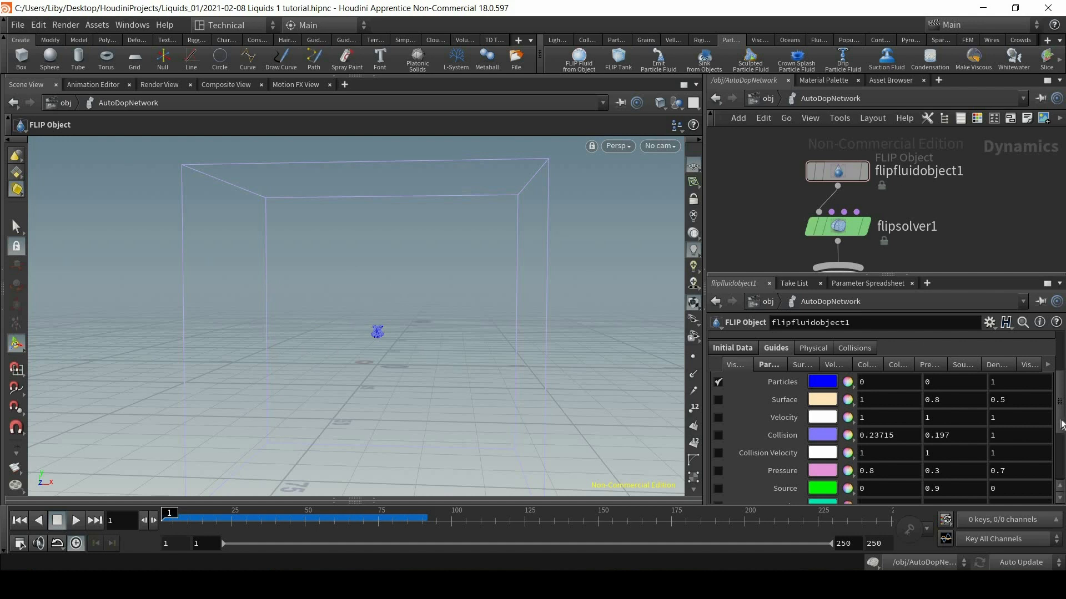
Enable Closed Boundaries on flipfluidobject1 for all six sides
{"action": "scroll", "coordinate": [1062, 367], "scroll_direction": "up", "scroll_amount": 3}
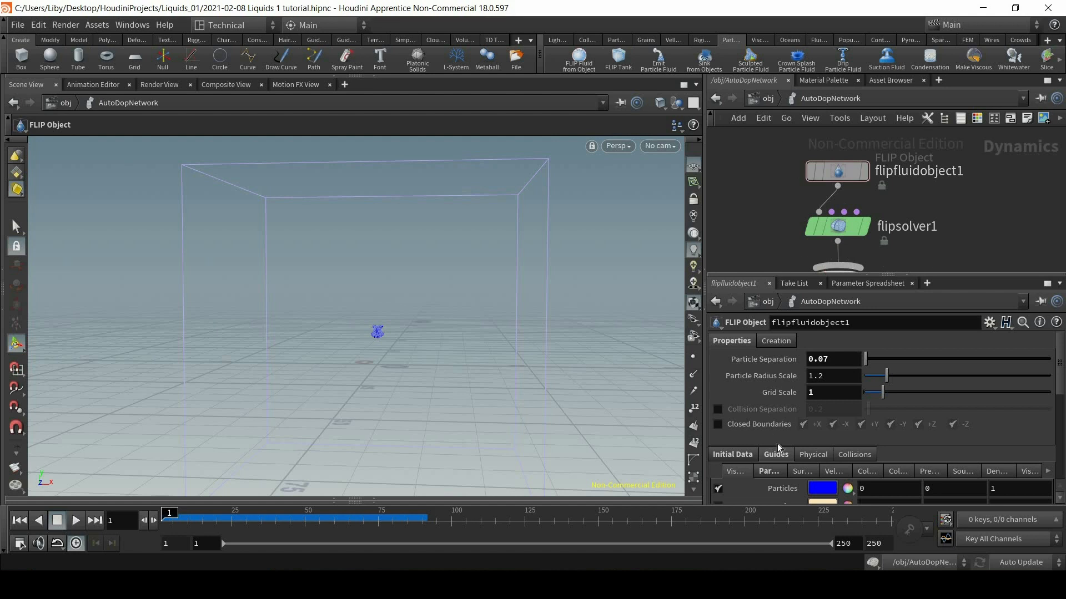
{"action": "left_click_drag", "start_coordinate": [919, 192], "coordinate": [783, 139]}
{"action": "left_click", "coordinate": [719, 425]}
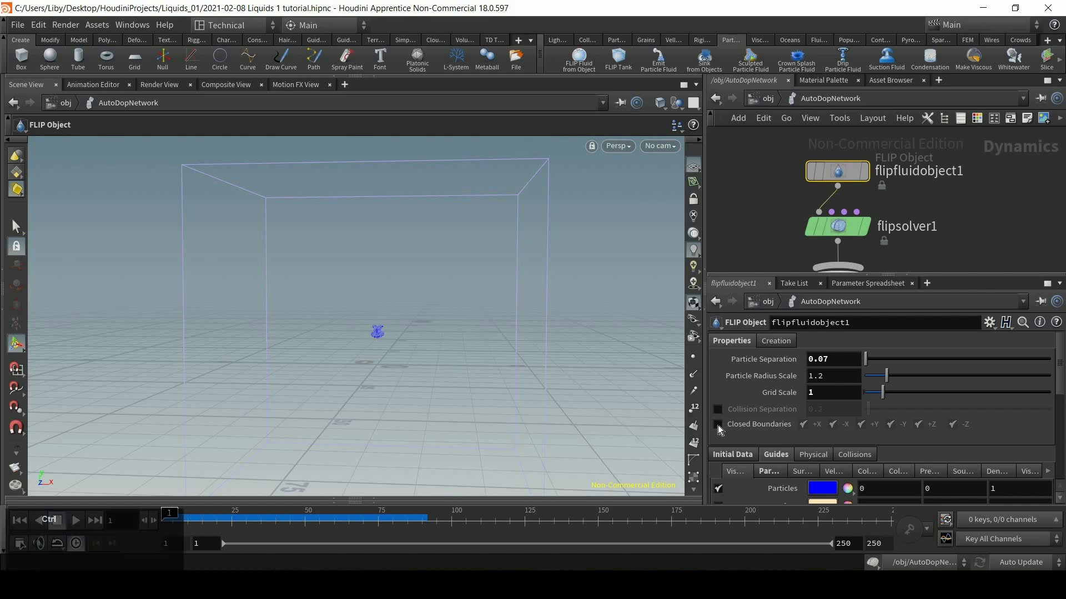
Play the simulation to about frame 66 to check how the particles meet the closed boundaries, and return to frame 1
{"action": "left_click", "coordinate": [76, 521]}
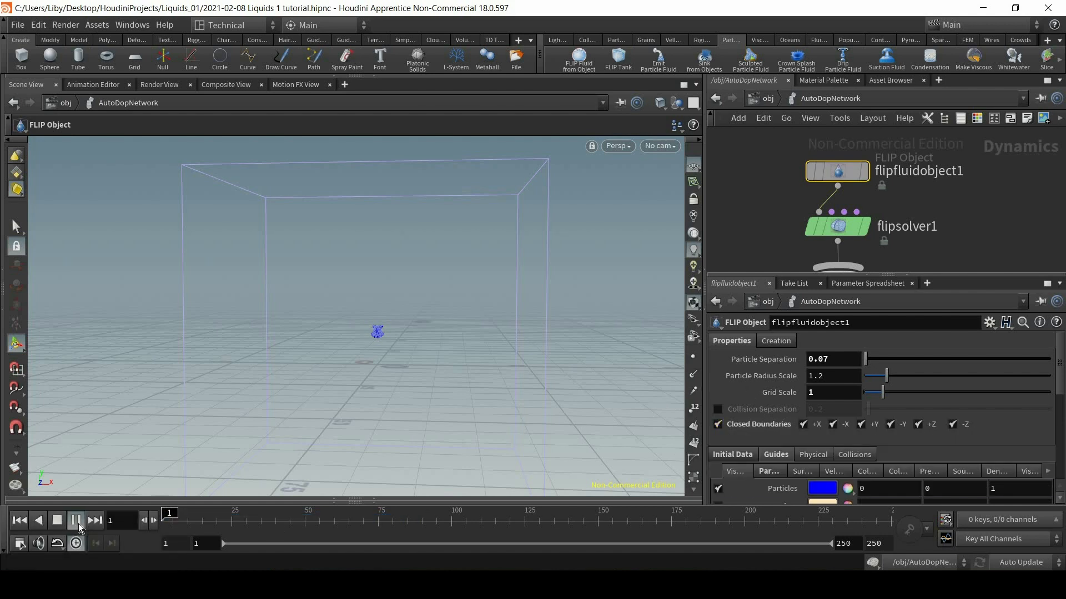
{"action": "left_click", "coordinate": [345, 521]}
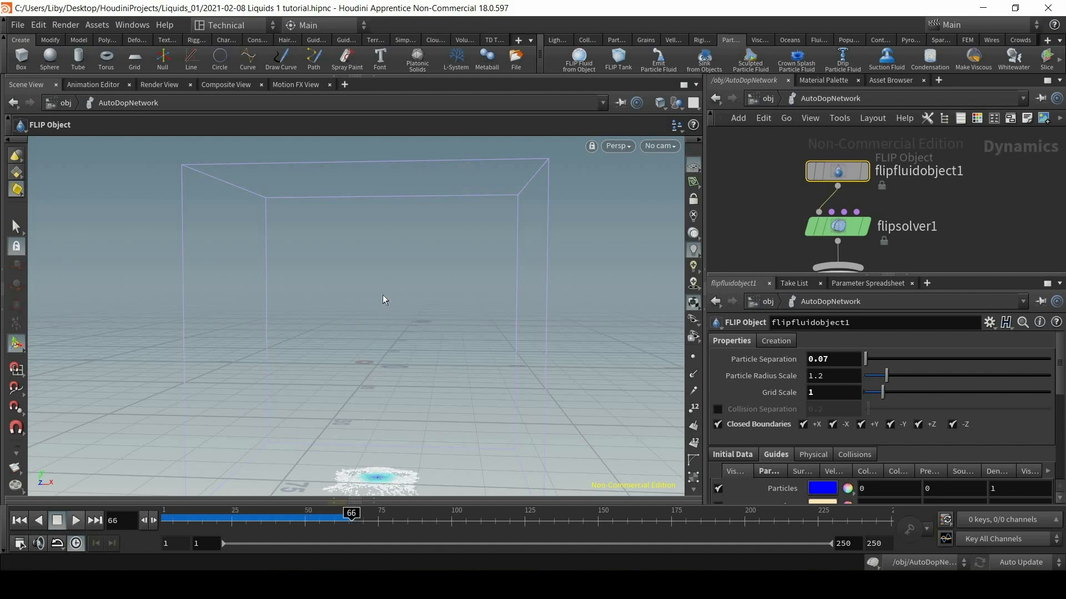
{"action": "left_click", "coordinate": [340, 517]}
{"action": "left_click_drag", "start_coordinate": [295, 516], "coordinate": [220, 515]}
{"action": "key", "text": "ctrl+Up"}
Select flipsolver1 and pull in the sides of its bounding box around the pig head in the viewport
{"action": "left_click_drag", "start_coordinate": [453, 382], "coordinate": [397, 422], "text": "alt"}
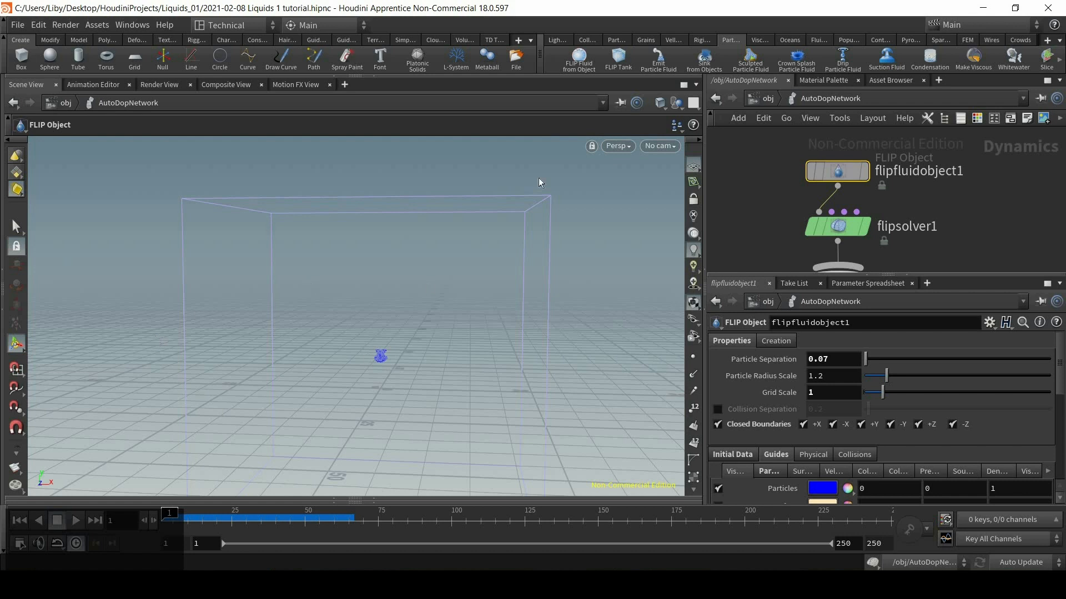
{"action": "left_click", "coordinate": [840, 226]}
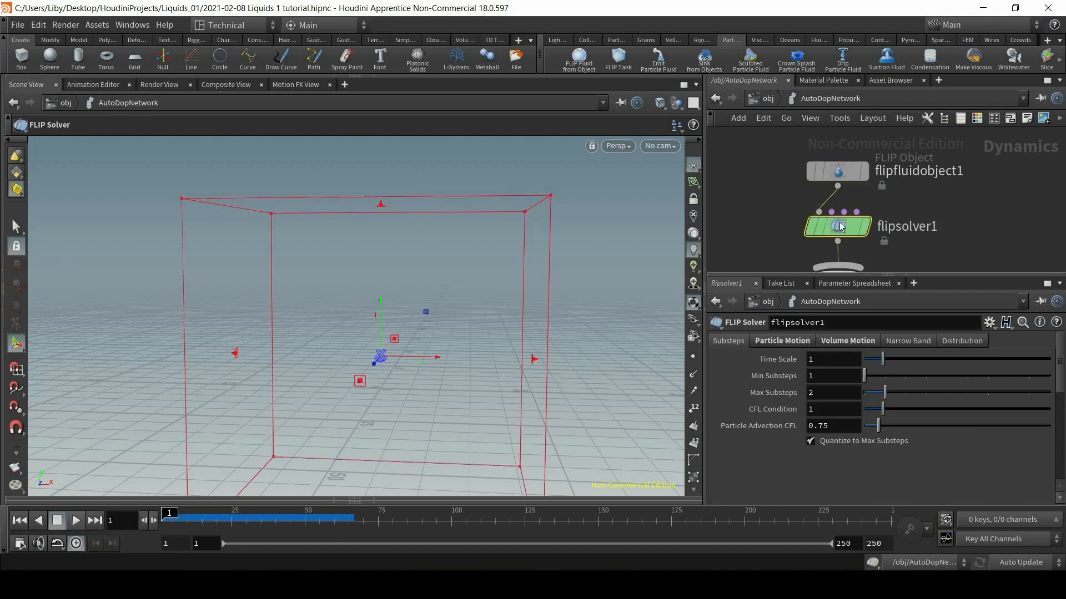
{"action": "mouse_move", "coordinate": [838, 229]}
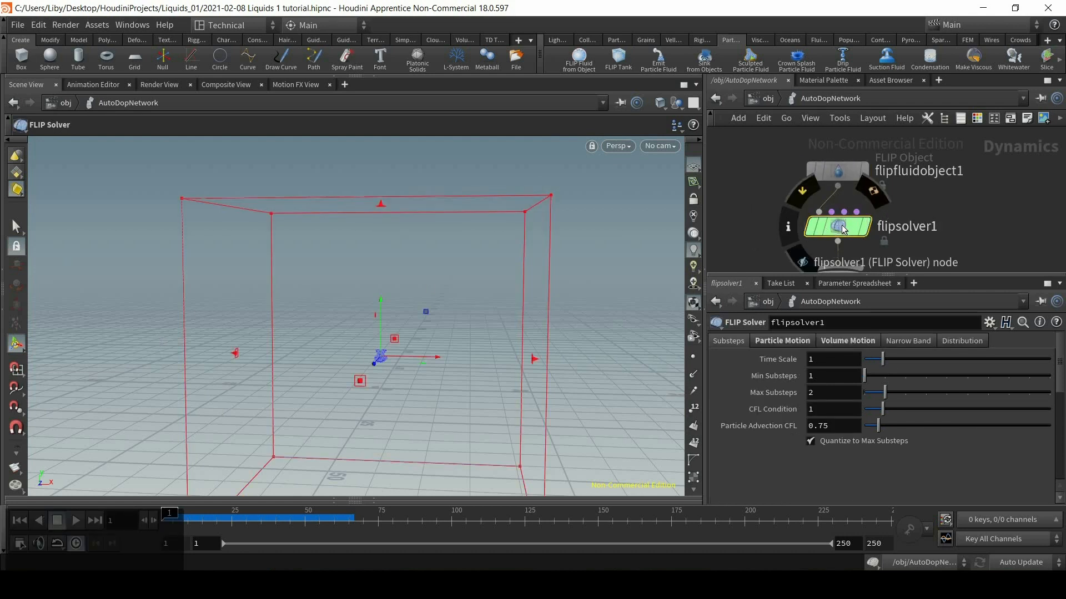
{"action": "scroll", "coordinate": [838, 229], "scroll_direction": "up", "scroll_amount": 2}
{"action": "scroll", "coordinate": [871, 227], "scroll_direction": "up", "scroll_amount": 1}
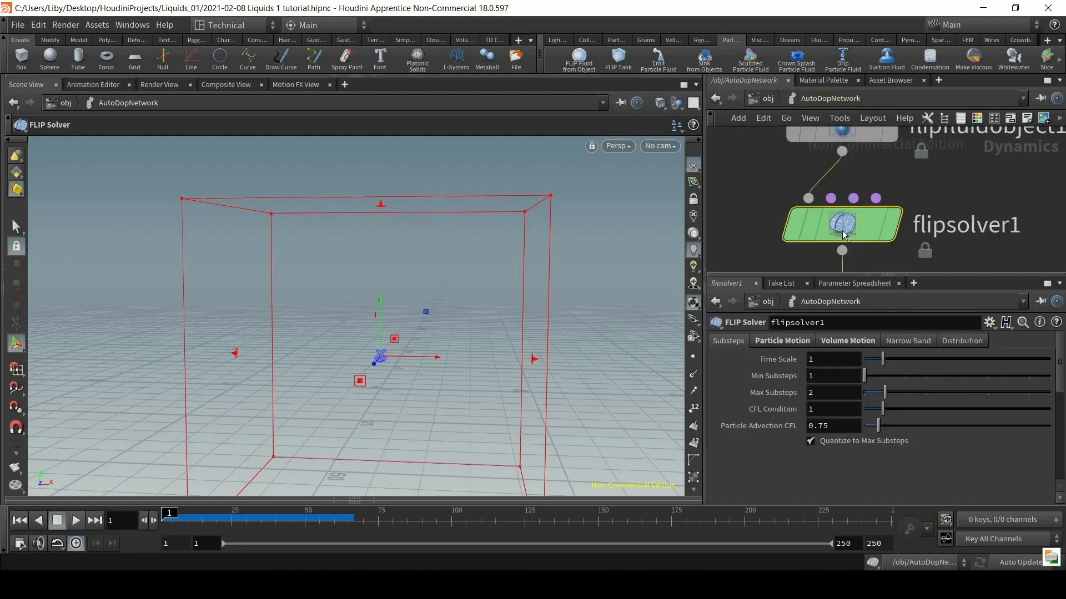
{"action": "mouse_move", "coordinate": [852, 230]}
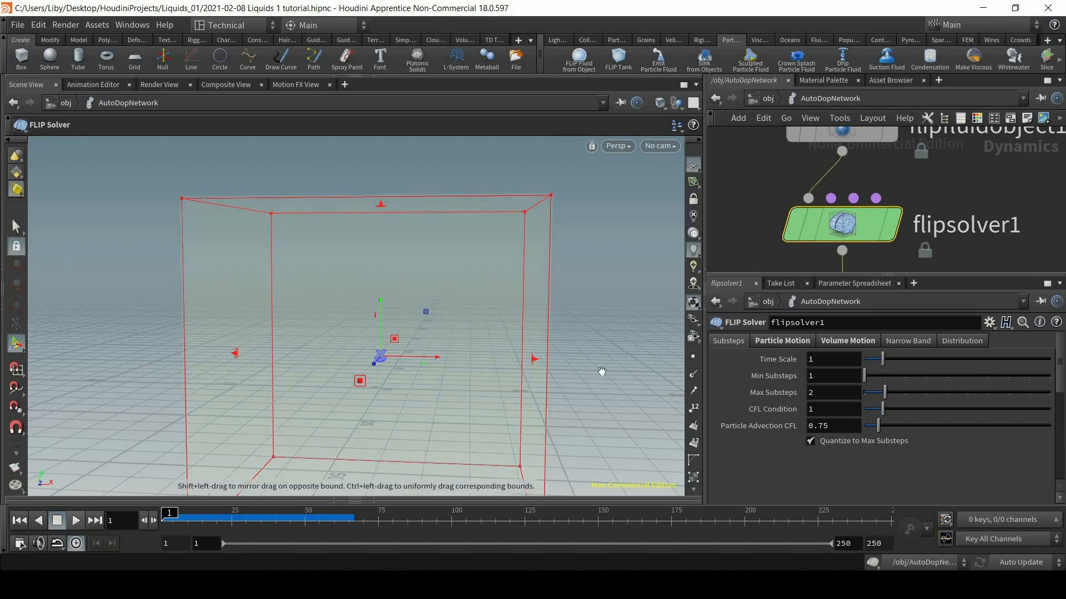
{"action": "scroll", "coordinate": [642, 304], "scroll_direction": "up", "scroll_amount": 3}
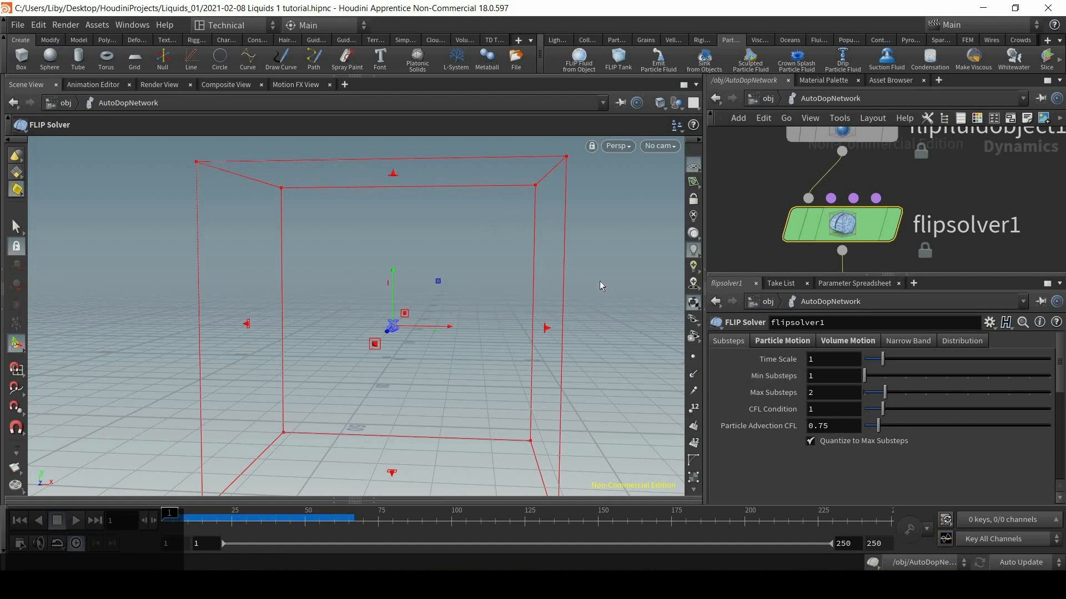
{"action": "left_click_drag", "start_coordinate": [583, 292], "coordinate": [604, 340], "text": "alt"}
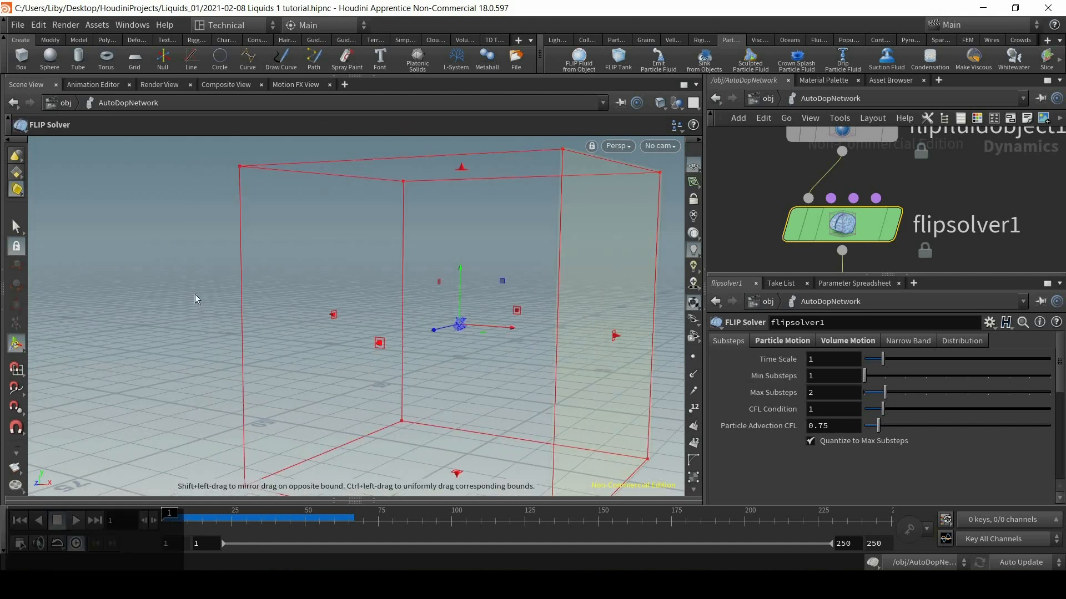
{"action": "left_click_drag", "start_coordinate": [407, 240], "coordinate": [155, 262], "text": "alt"}
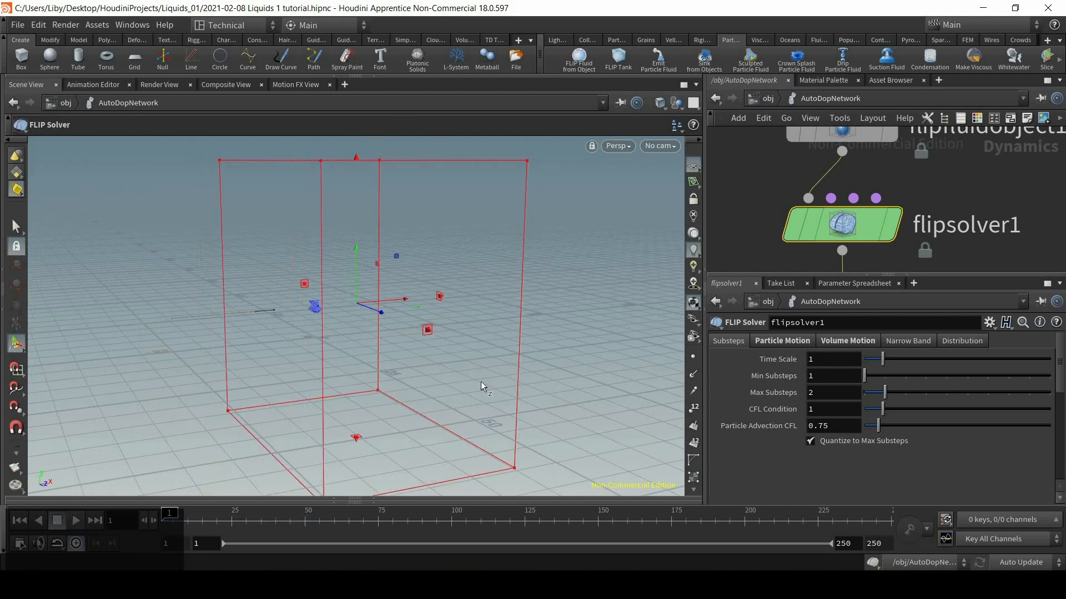
{"action": "left_click_drag", "start_coordinate": [427, 330], "coordinate": [469, 357]}
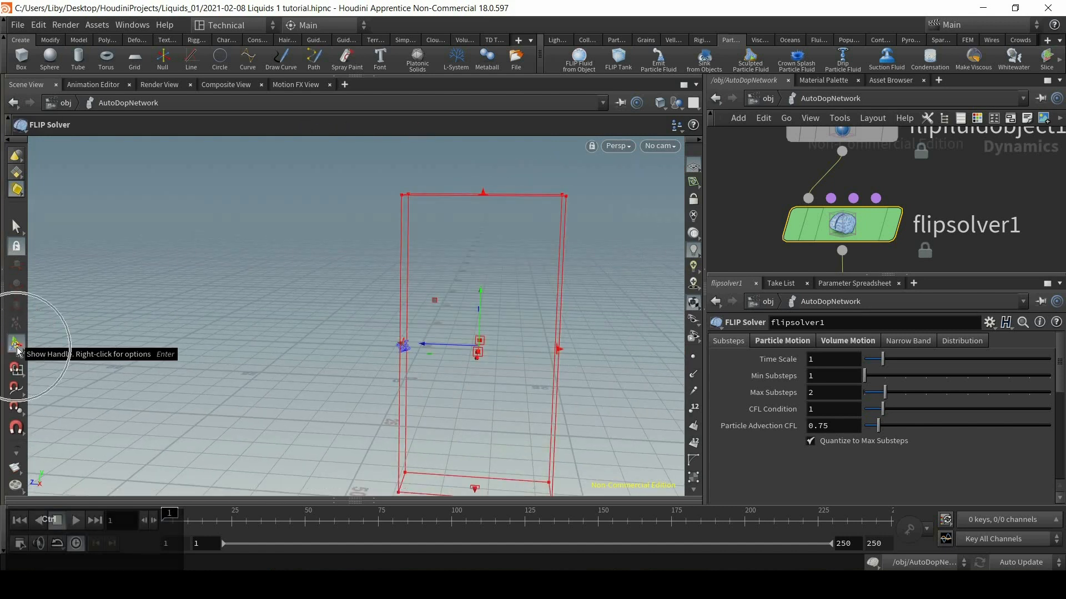
Play the simulation to about frame 44 to check how the particles splash inside the smaller bounding box, and return to frame 1
{"action": "left_click_drag", "start_coordinate": [397, 347], "coordinate": [483, 266], "text": "alt"}
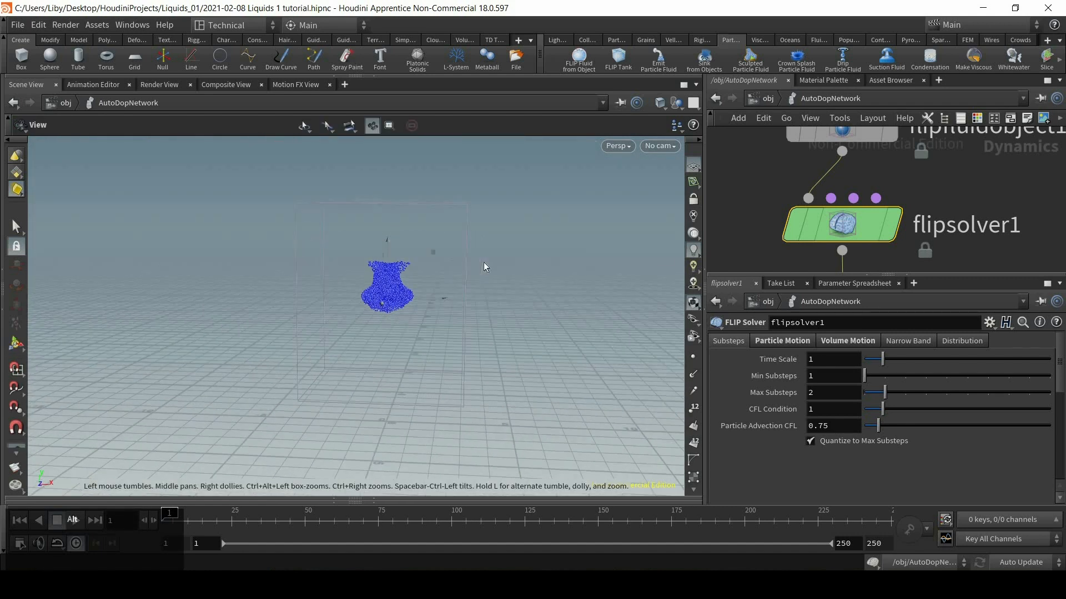
{"action": "left_click", "coordinate": [74, 518]}
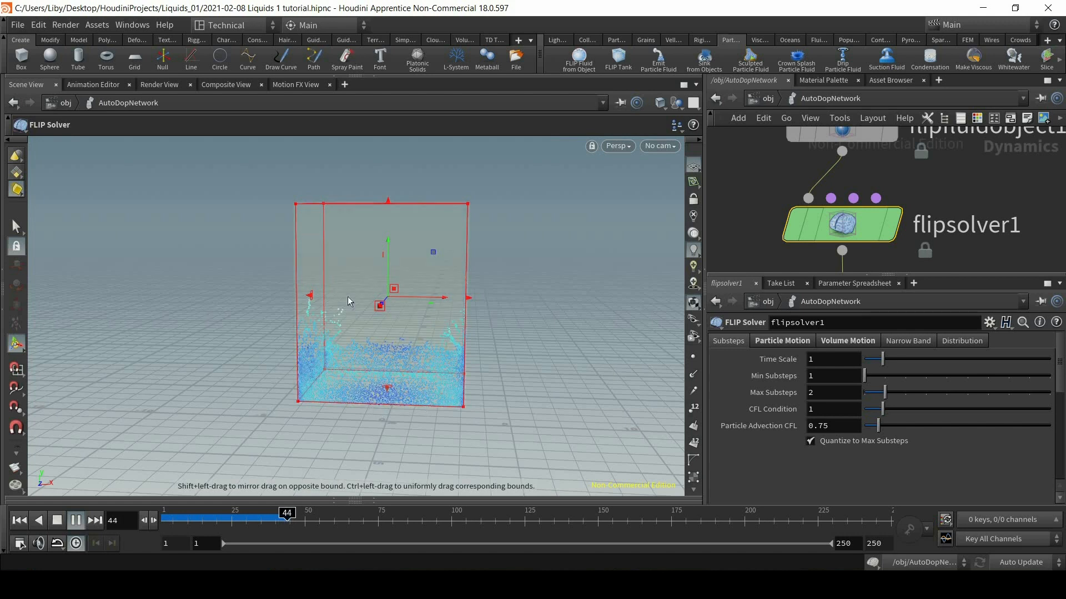
{"action": "left_click_drag", "start_coordinate": [229, 524], "coordinate": [169, 521]}
Open the +X side of the closed boundaries on flipfluidobject1, leaving the other five sides closed
{"action": "mouse_move", "coordinate": [951, 199]}
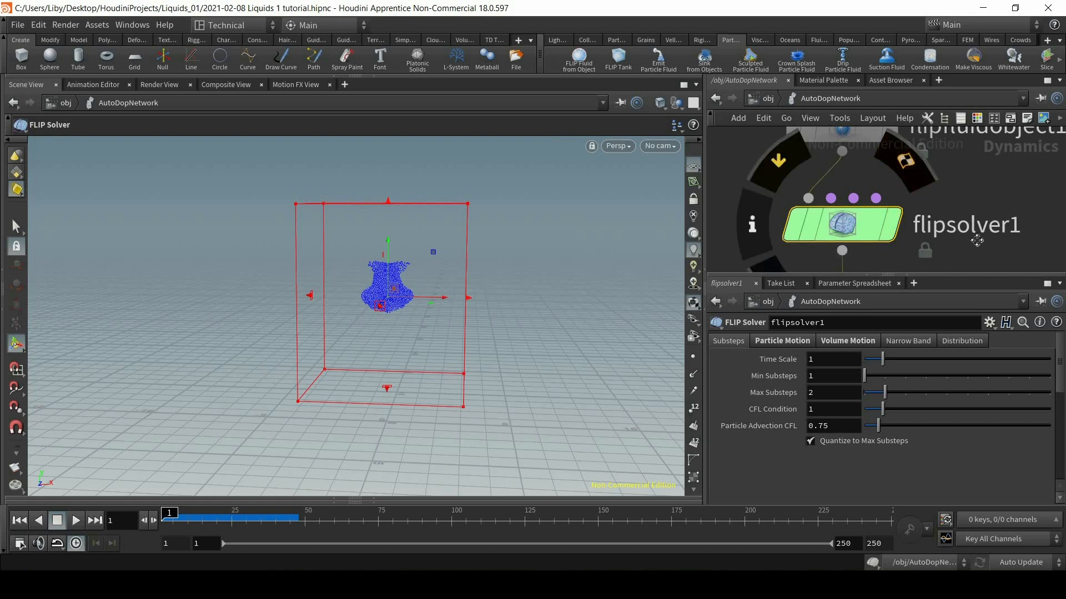
{"action": "middle_click_drag", "start_coordinate": [976, 240], "coordinate": [965, 295]}
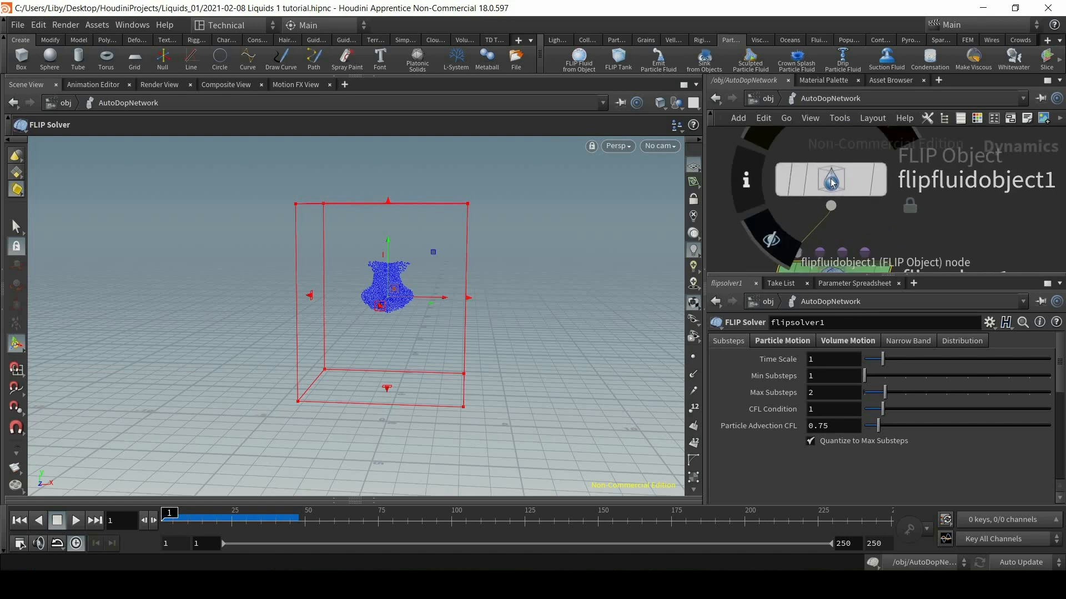
{"action": "left_click", "coordinate": [831, 183]}
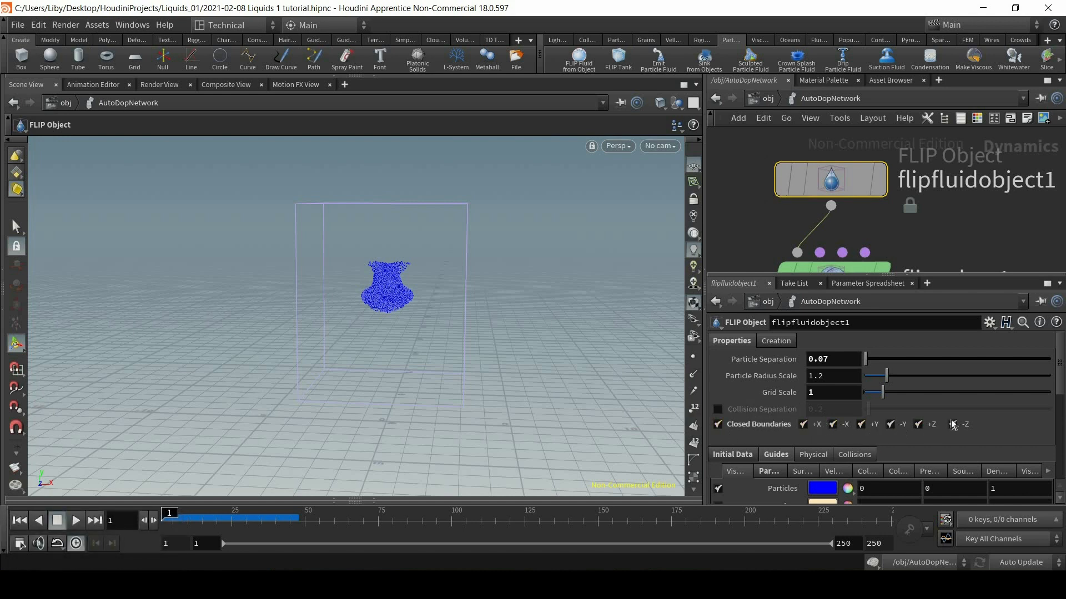
{"action": "right_click_drag", "start_coordinate": [504, 283], "coordinate": [524, 210], "text": "alt"}
{"action": "left_click_drag", "start_coordinate": [523, 209], "coordinate": [560, 227], "text": "alt"}
{"action": "middle_click_drag", "start_coordinate": [601, 239], "coordinate": [663, 244], "text": "alt"}
{"action": "left_click_drag", "start_coordinate": [240, 190], "coordinate": [863, 478], "text": "alt"}
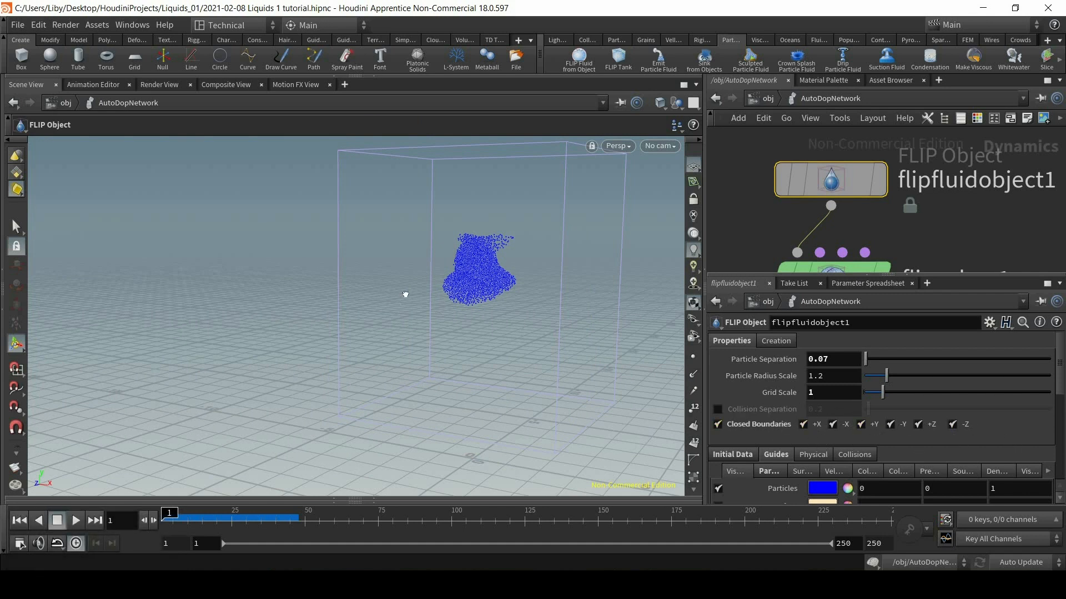
{"action": "left_click_drag", "start_coordinate": [447, 285], "coordinate": [545, 233], "text": "alt"}
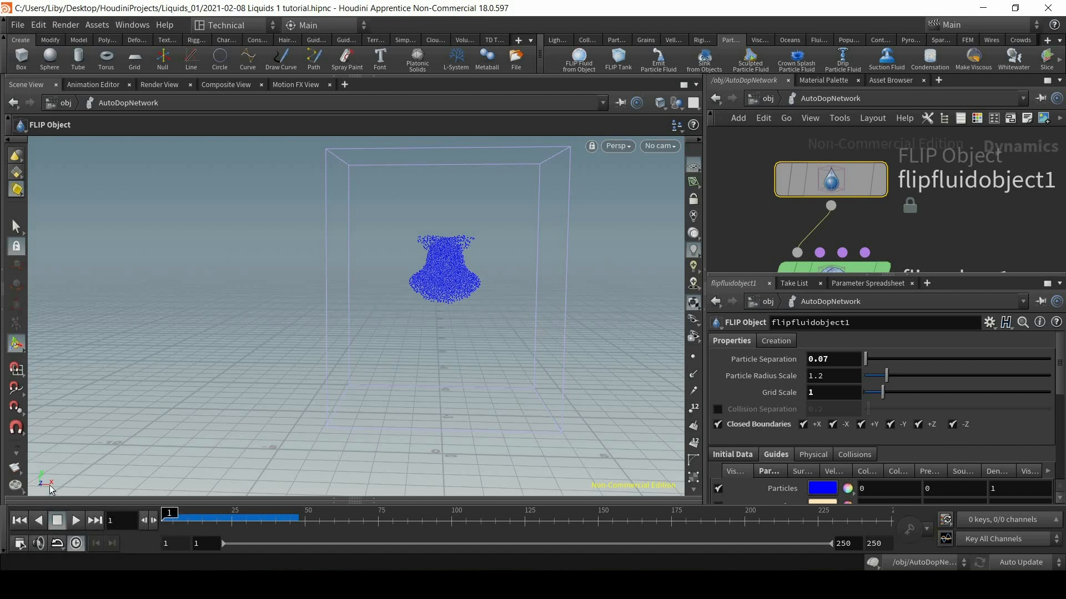
{"action": "left_click", "coordinate": [804, 424]}
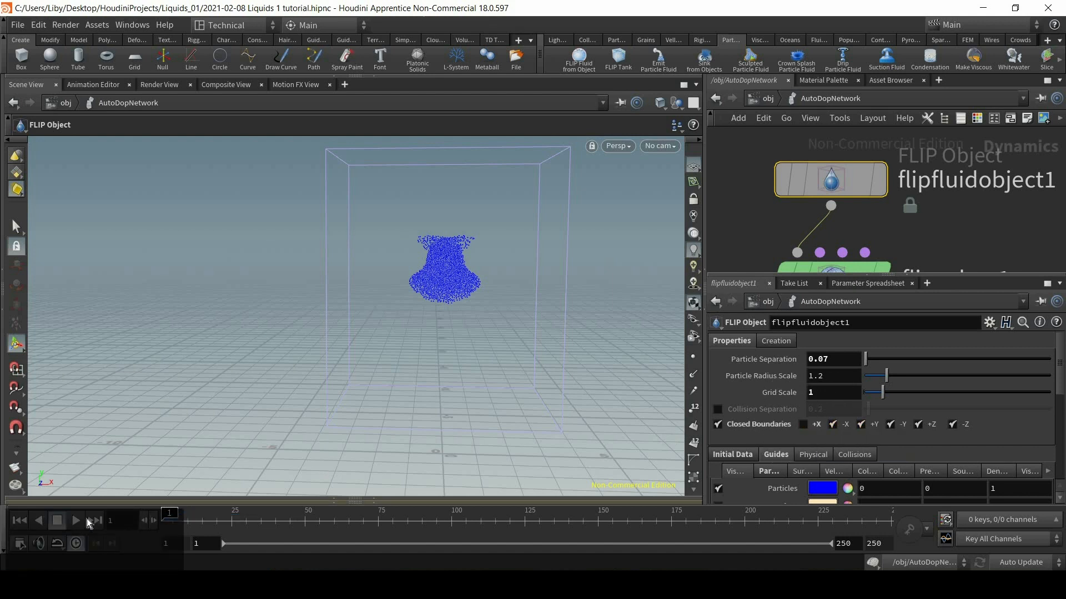
Play the simulation past frame 38 to check the particles at the open +X side, and return to frame 1
{"action": "left_click", "coordinate": [77, 521]}
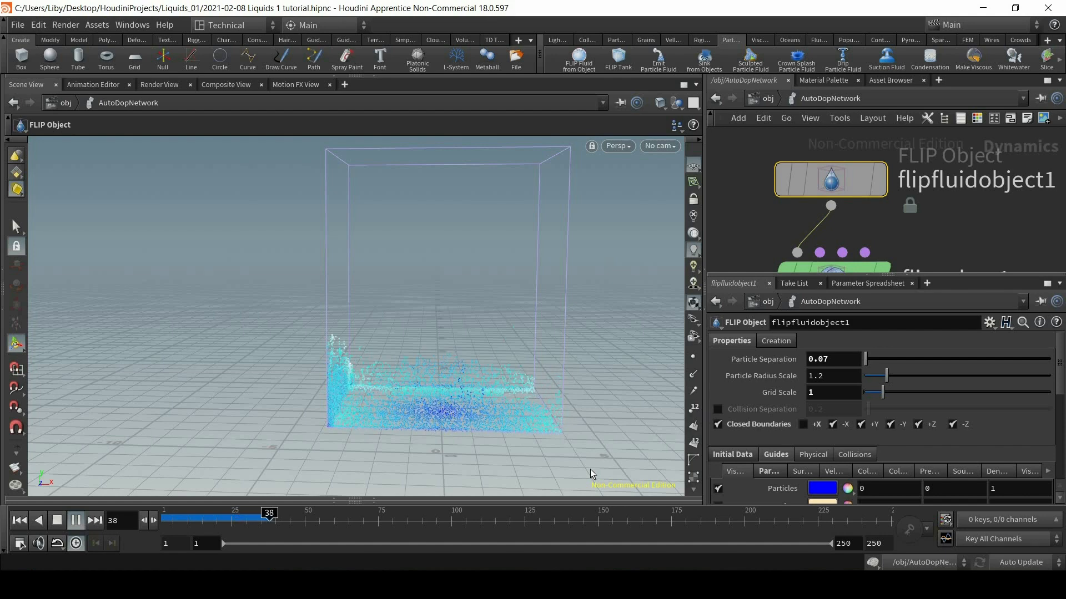
{"action": "left_click", "coordinate": [255, 522]}
{"action": "left_click_drag", "start_coordinate": [495, 435], "coordinate": [494, 471], "text": "alt"}
{"action": "scroll", "coordinate": [494, 435], "scroll_direction": "up", "scroll_amount": 3}
{"action": "left_click_drag", "start_coordinate": [255, 521], "coordinate": [199, 521]}
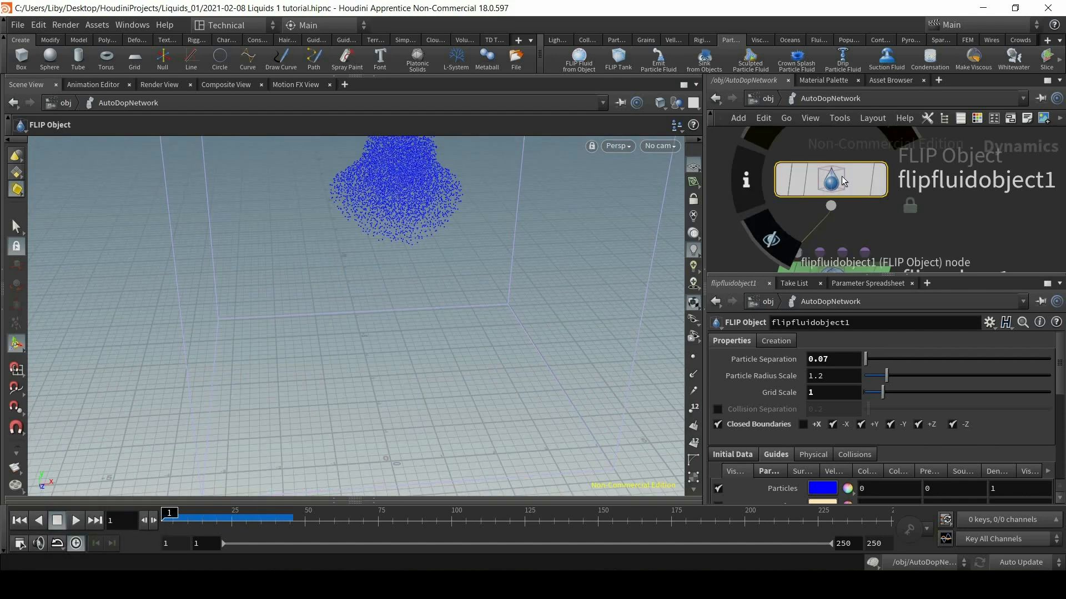
Review the physical properties of flipfluidobject1, including bounce, friction, temperature, density and viscosity
{"action": "left_click", "coordinate": [841, 178]}
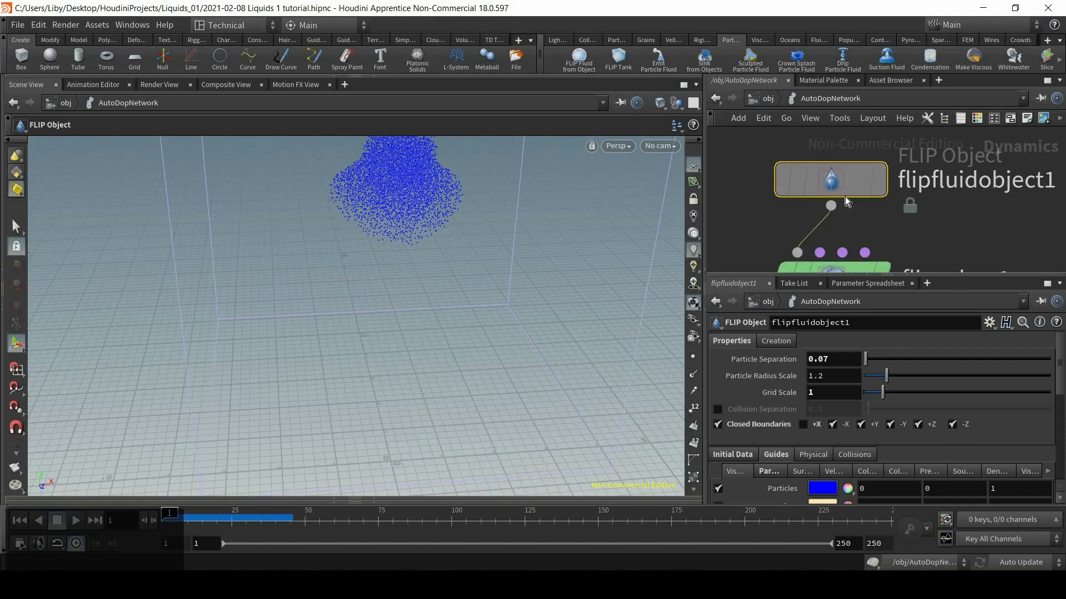
{"action": "left_click", "coordinate": [812, 454]}
{"action": "scroll", "coordinate": [986, 382], "scroll_direction": "down", "scroll_amount": 3}
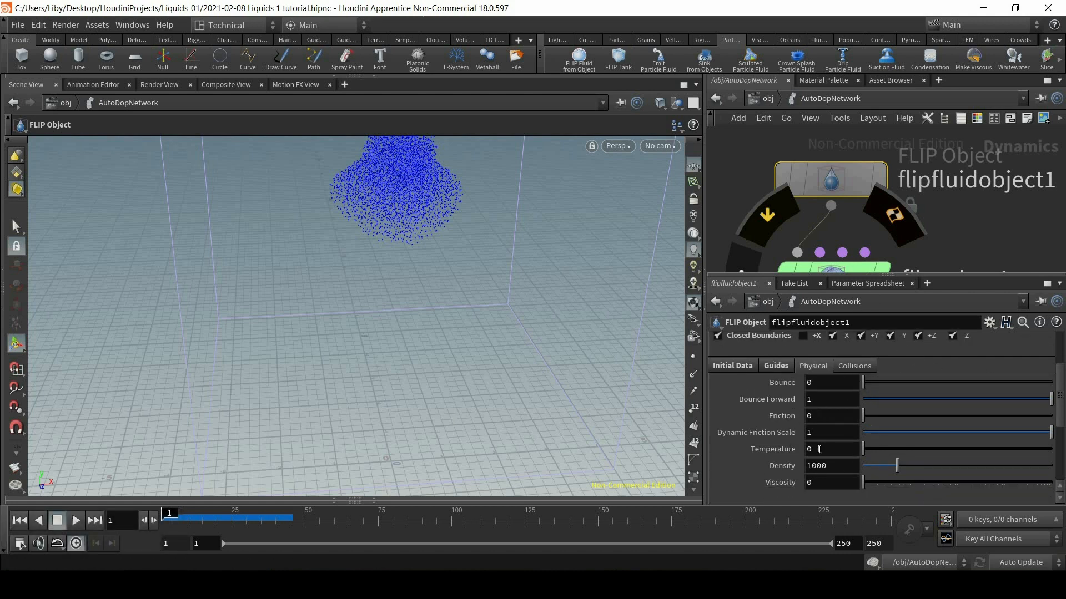
{"action": "left_click_drag", "start_coordinate": [483, 357], "coordinate": [489, 269], "text": "alt"}
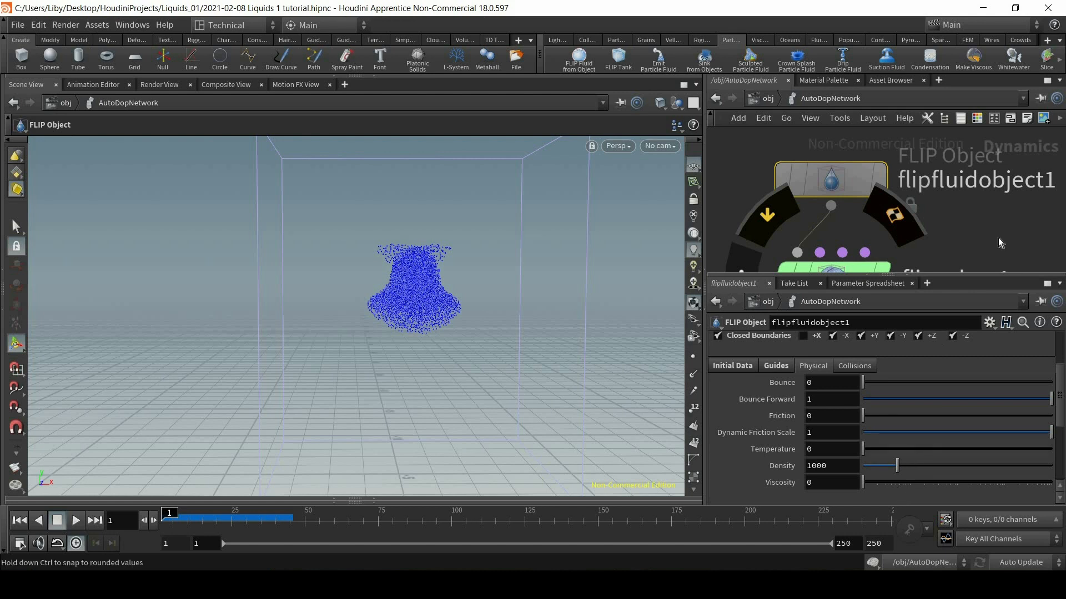
Examine the rest of the DOP network from flipsolver1 through merge1 and gravity1 down to the output node
{"action": "middle_click_drag", "start_coordinate": [947, 241], "coordinate": [960, 191]}
{"action": "scroll", "coordinate": [960, 192], "scroll_direction": "down", "scroll_amount": 3}
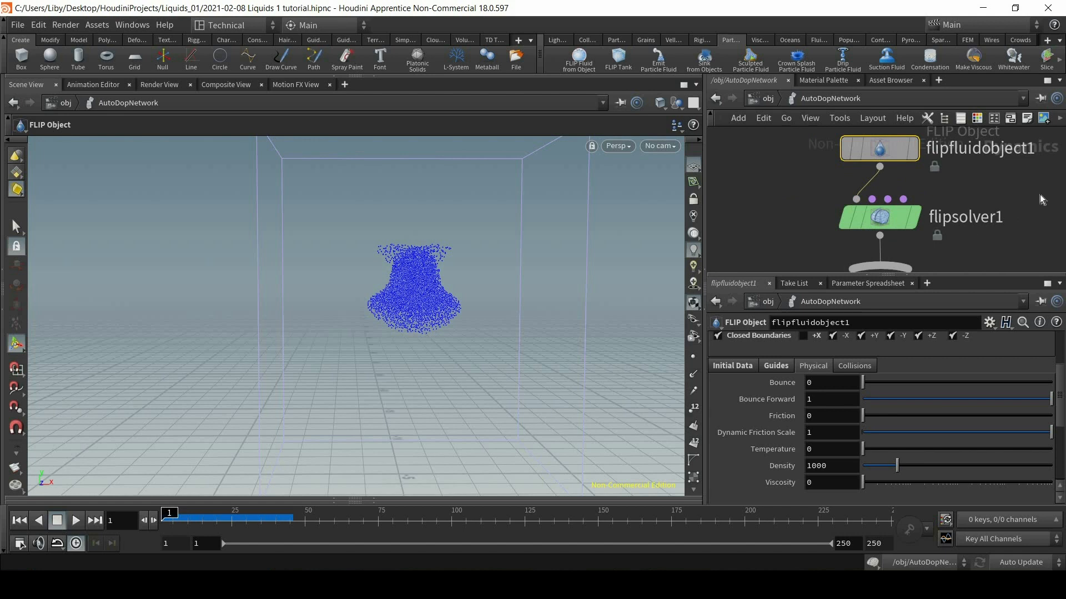
{"action": "middle_click_drag", "start_coordinate": [1024, 179], "coordinate": [1014, 170]}
{"action": "left_click_drag", "start_coordinate": [1015, 182], "coordinate": [773, 240]}
{"action": "scroll", "coordinate": [964, 179], "scroll_direction": "down", "scroll_amount": 4}
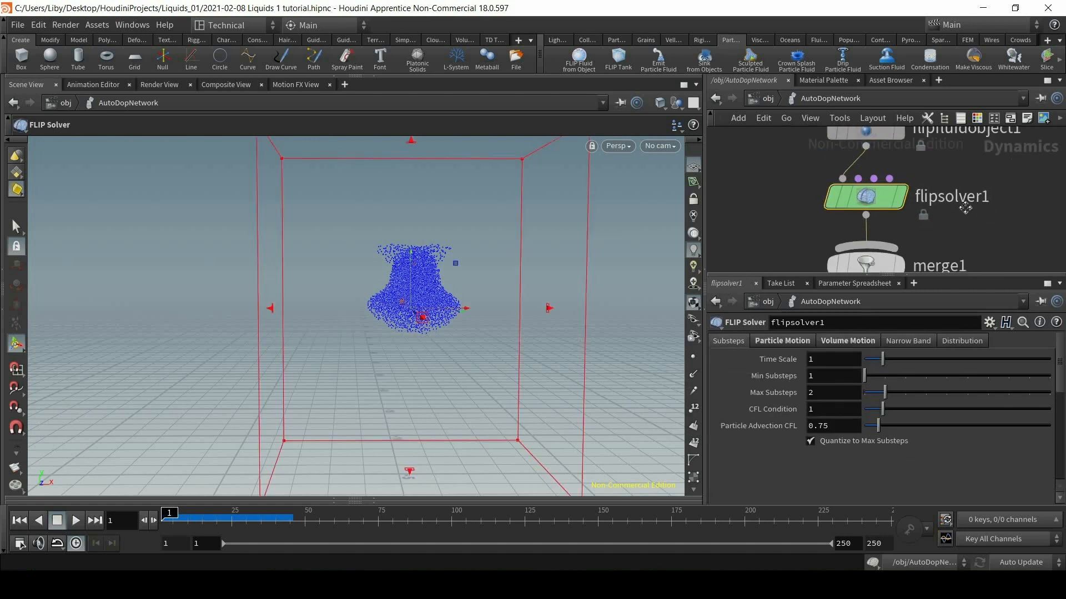
{"action": "scroll", "coordinate": [971, 189], "scroll_direction": "down", "scroll_amount": 2}
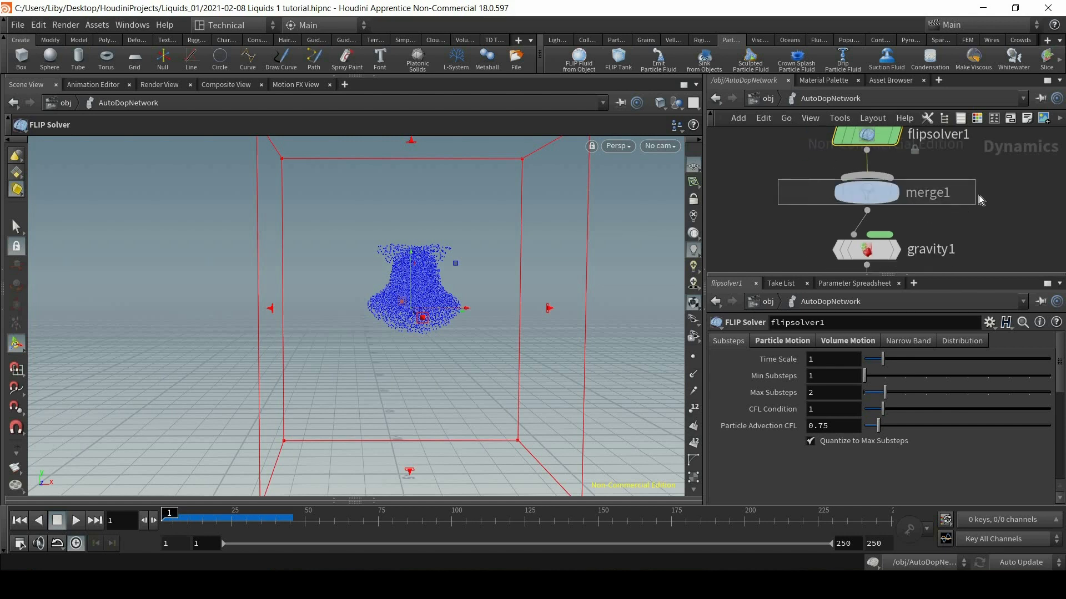
{"action": "left_click", "coordinate": [853, 191]}
{"action": "middle_click_drag", "start_coordinate": [857, 141], "coordinate": [838, 167]}
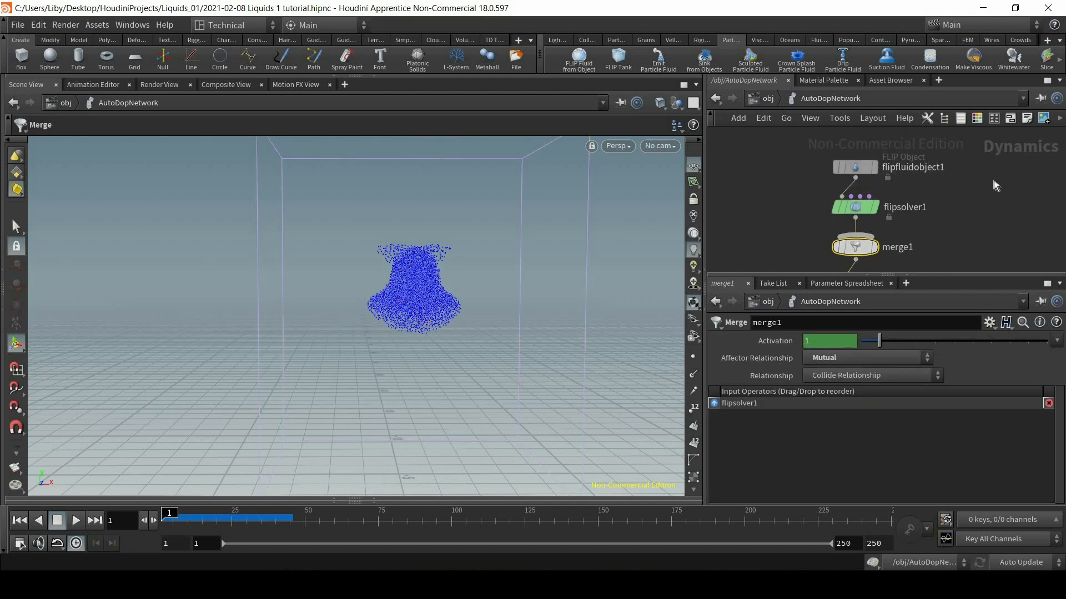
{"action": "scroll", "coordinate": [933, 238], "scroll_direction": "up", "scroll_amount": 1}
{"action": "middle_click_drag", "start_coordinate": [934, 238], "coordinate": [951, 135]}
{"action": "left_click_drag", "start_coordinate": [951, 176], "coordinate": [807, 214]}
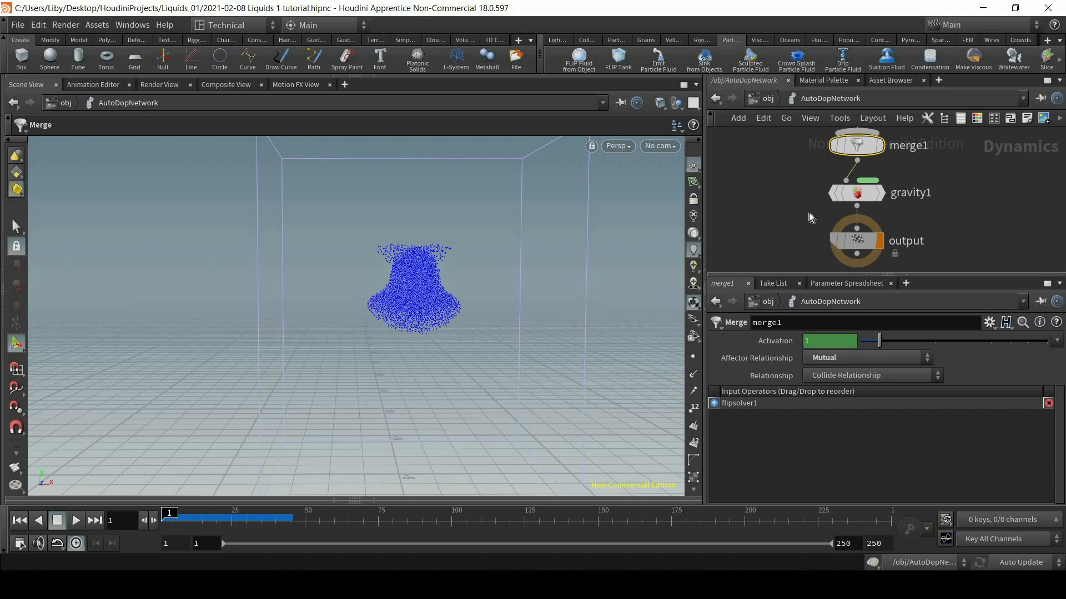
Select gravity1 and play the simulation with its default force to observe the fall, returning to frame 1
{"action": "left_click_drag", "start_coordinate": [900, 221], "coordinate": [894, 211]}
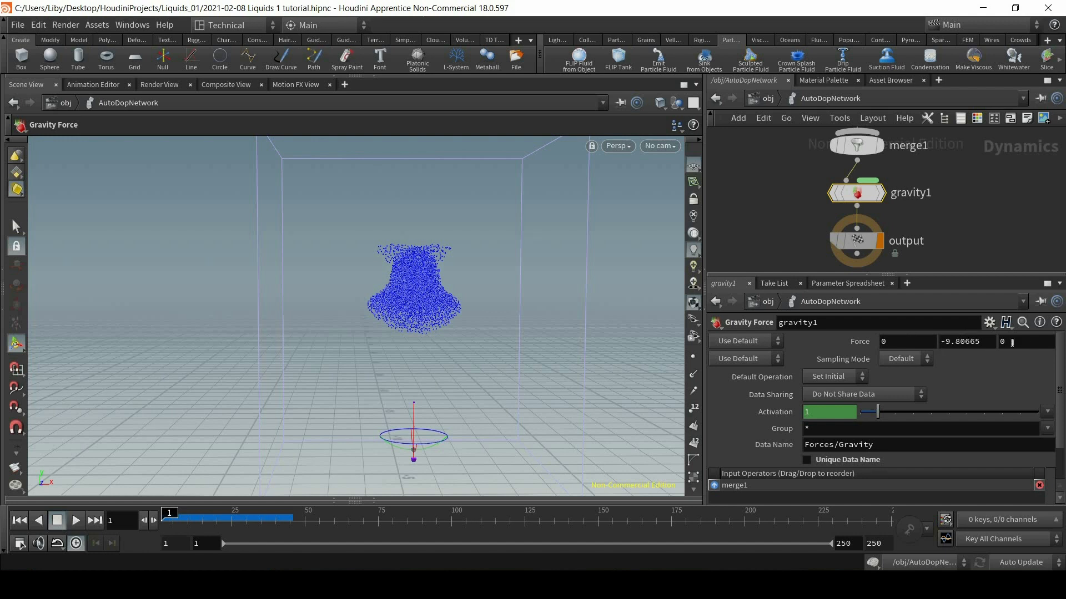
{"action": "left_click", "coordinate": [75, 521]}
{"action": "left_click_drag", "start_coordinate": [255, 513], "coordinate": [163, 513]}
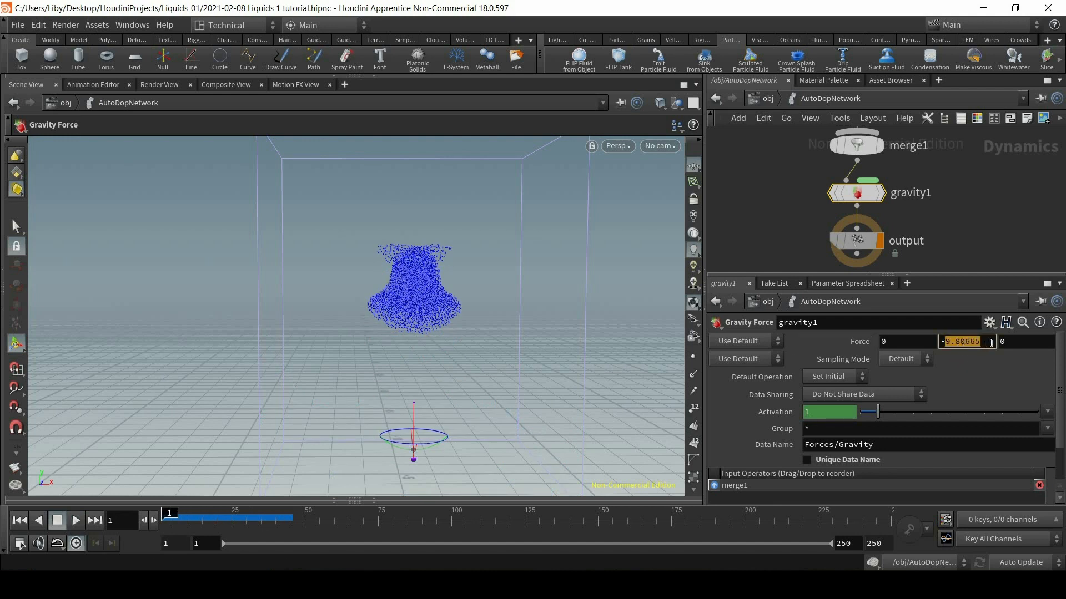
Set gravity1's Y force to -3, play the simulation past frame 28 to test the weaker gravity, and return to frame 1
{"action": "type", "text": "-3"}
{"action": "key", "text": "Return"}
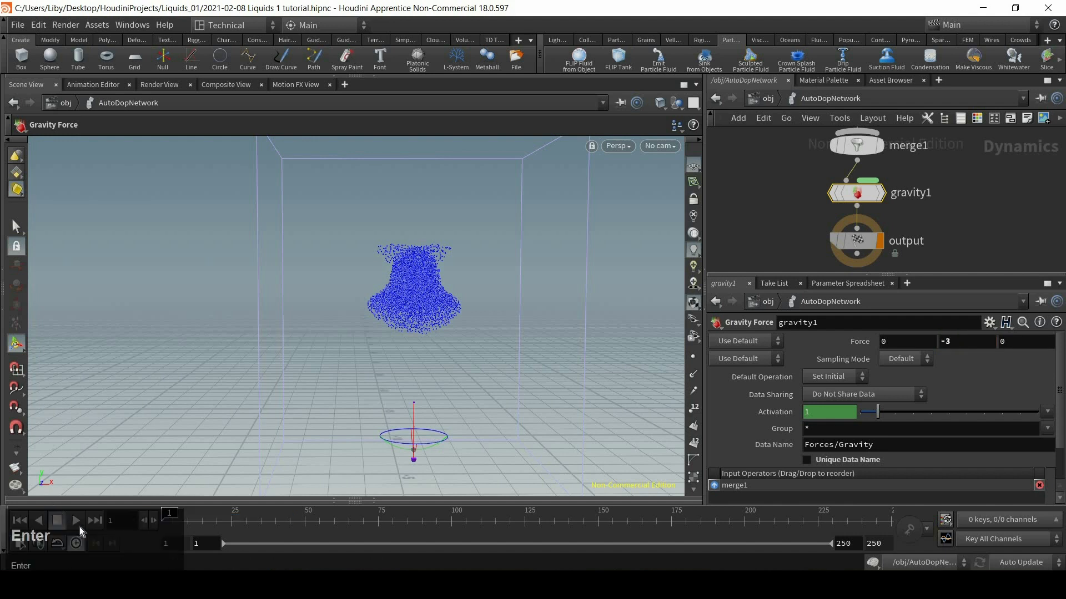
{"action": "left_click", "coordinate": [76, 521]}
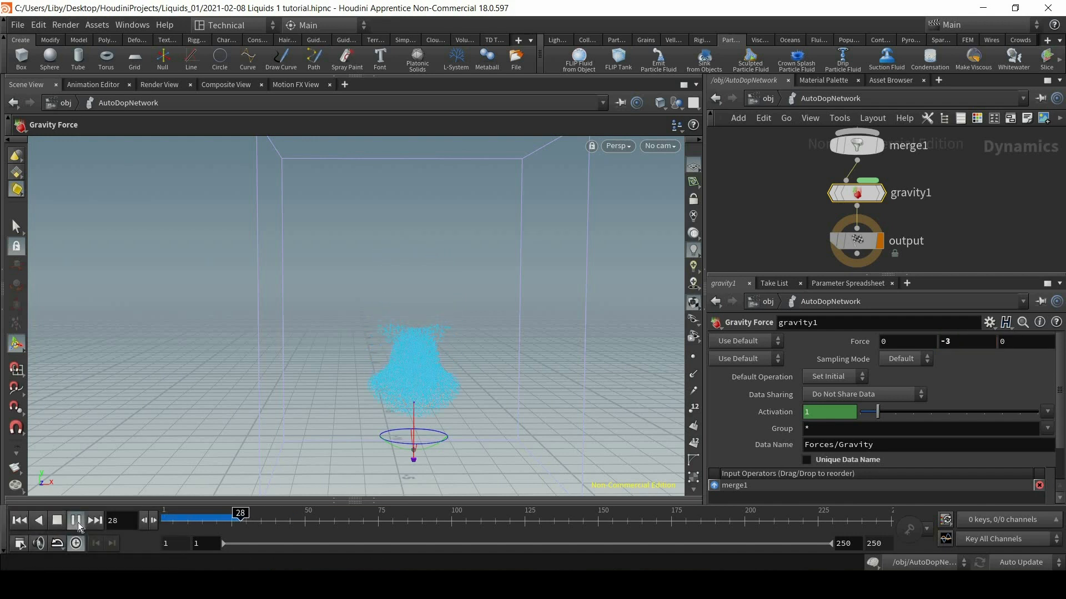
{"action": "left_click_drag", "start_coordinate": [200, 518], "coordinate": [155, 518]}
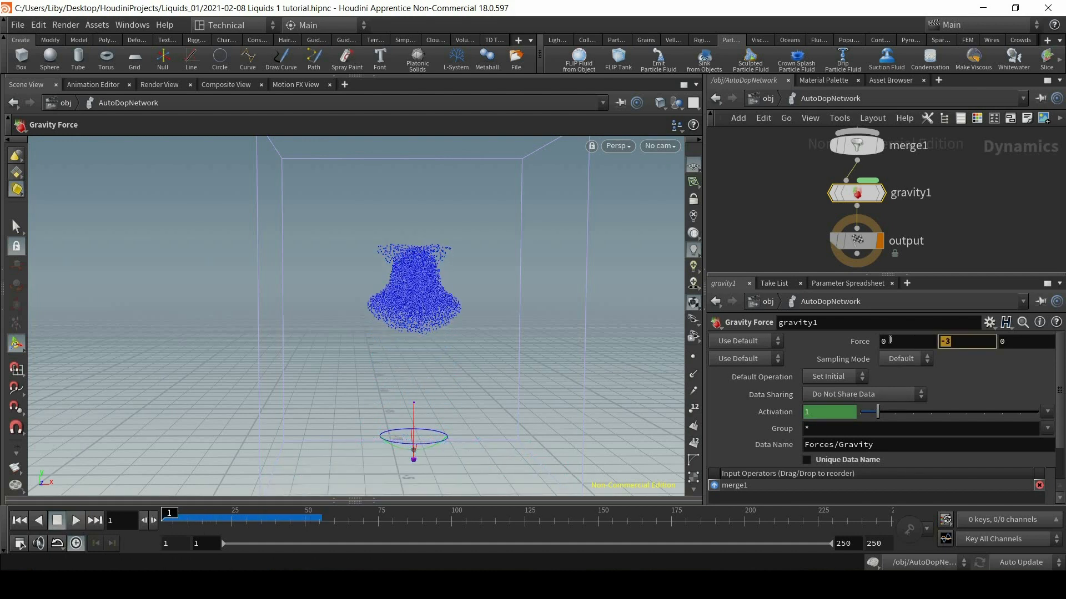
Set gravity1's Y force to 9, play the simulation to about frame 28 to test upward gravity, and return to frame 1
{"action": "type", "text": "9"}
{"action": "key", "text": "Return"}
{"action": "left_click", "coordinate": [76, 520]}
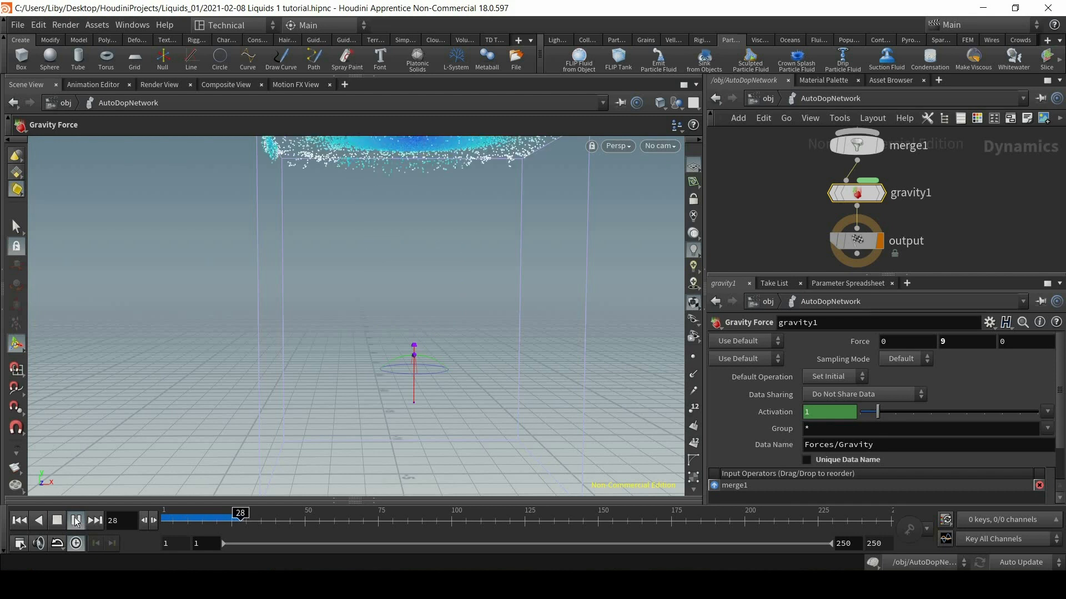
{"action": "left_click", "coordinate": [75, 519]}
{"action": "key", "text": "ctrl+Up"}
Set gravity1's X force to 10, play the simulation to test the sideways pull, and return to frame 1
{"action": "left_click", "coordinate": [848, 342]}
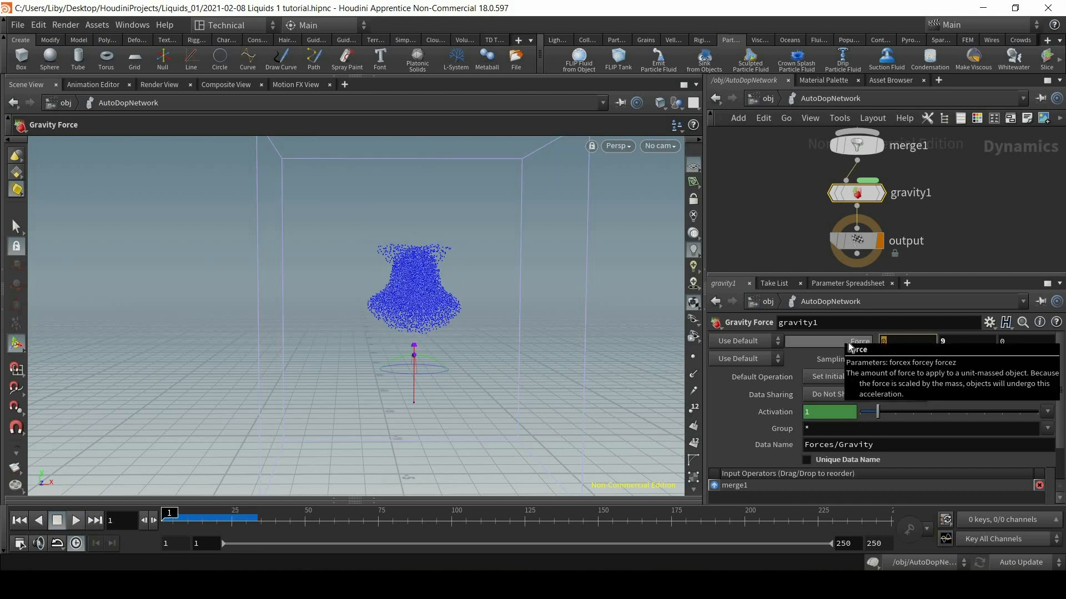
{"action": "type", "text": "10"}
{"action": "key", "text": "Return"}
{"action": "left_click", "coordinate": [76, 521]}
{"action": "left_click", "coordinate": [76, 521]}
{"action": "key", "text": "ctrl+Up"}
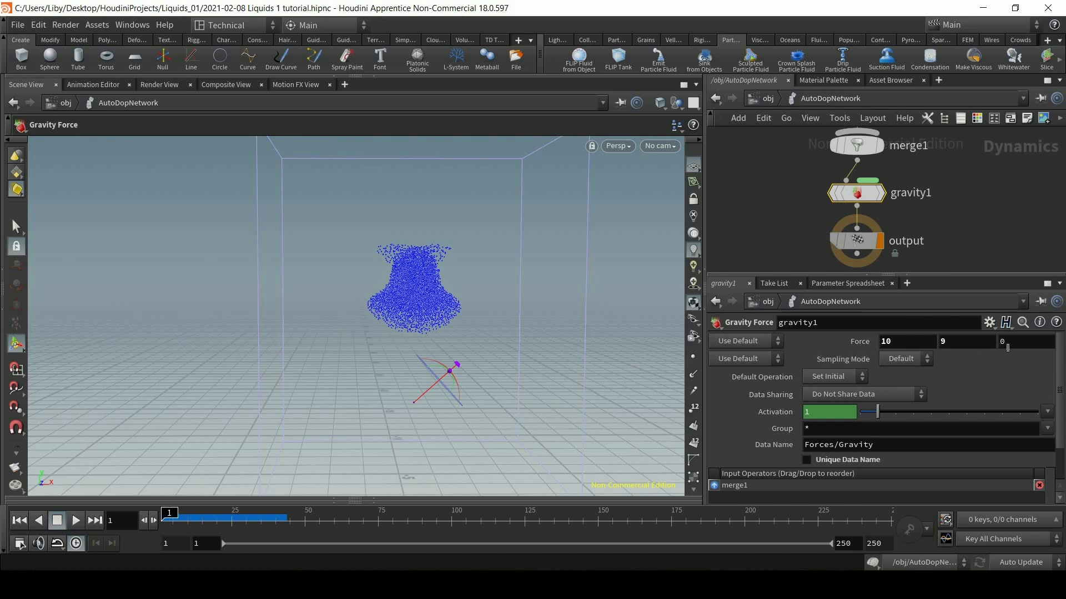
Revert gravity1's Force to its default values
{"action": "right_click", "coordinate": [856, 347]}
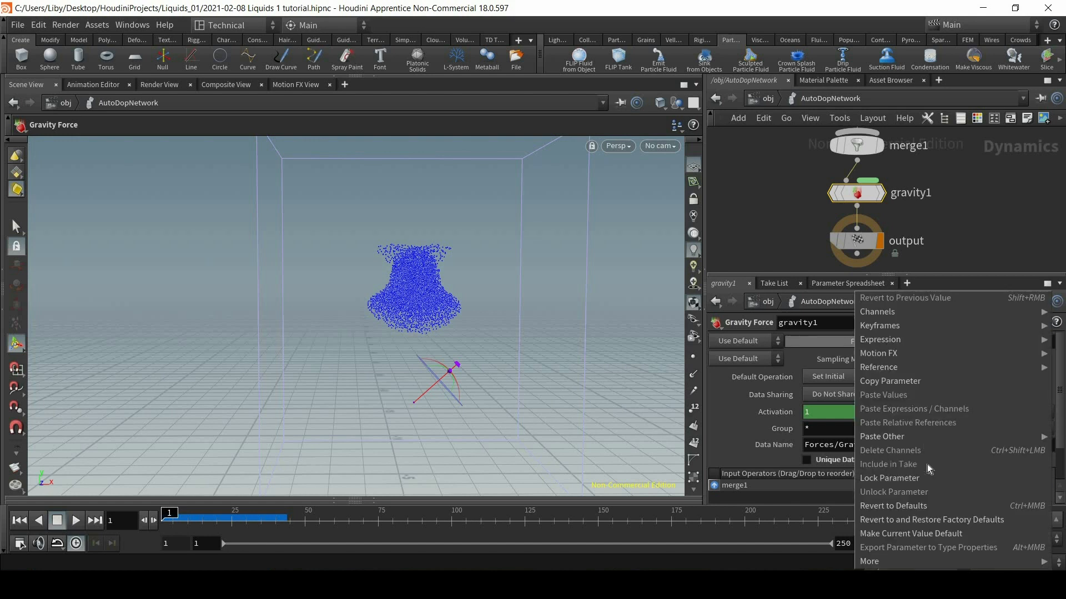
{"action": "left_click", "coordinate": [902, 508]}
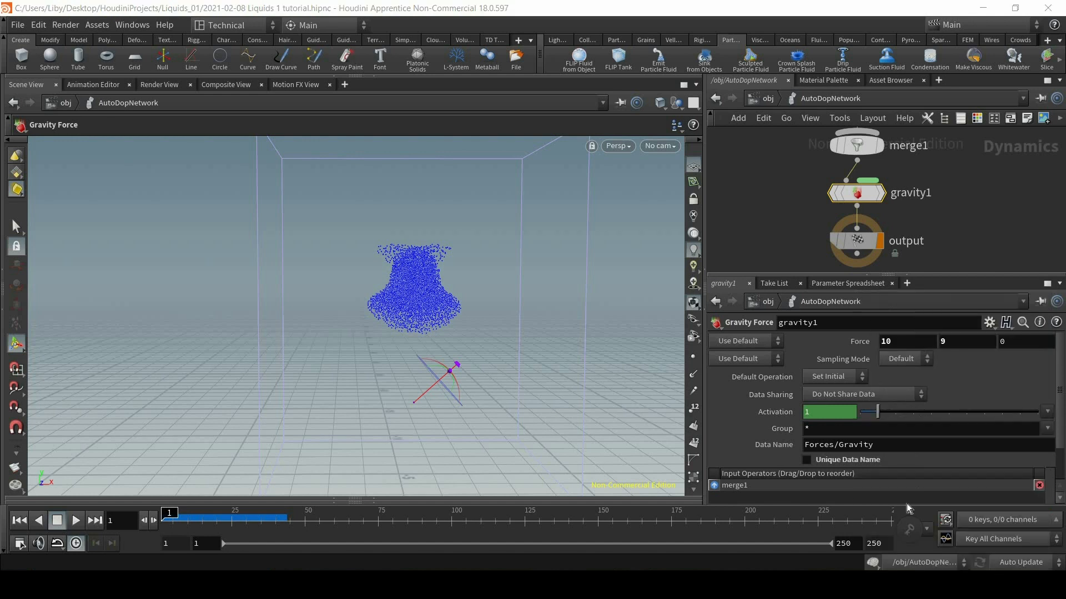
Select the output node and examine its save-to-disk settings and Output File path
{"action": "left_click", "coordinate": [859, 230]}
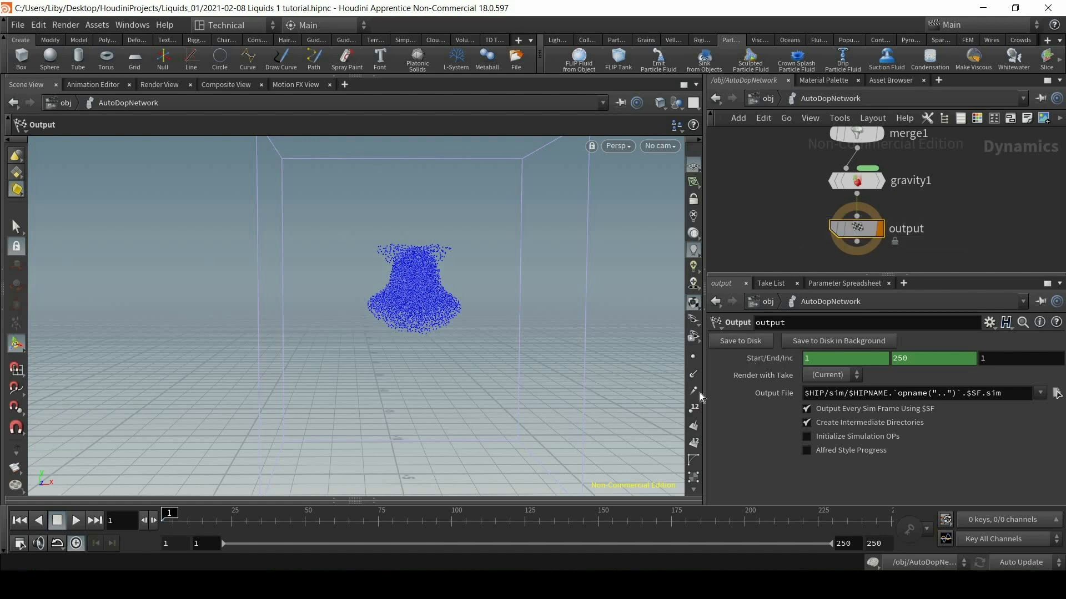
{"action": "right_click_drag", "start_coordinate": [525, 326], "coordinate": [1006, 390], "text": "alt"}
{"action": "left_click_drag", "start_coordinate": [1005, 393], "coordinate": [976, 410]}
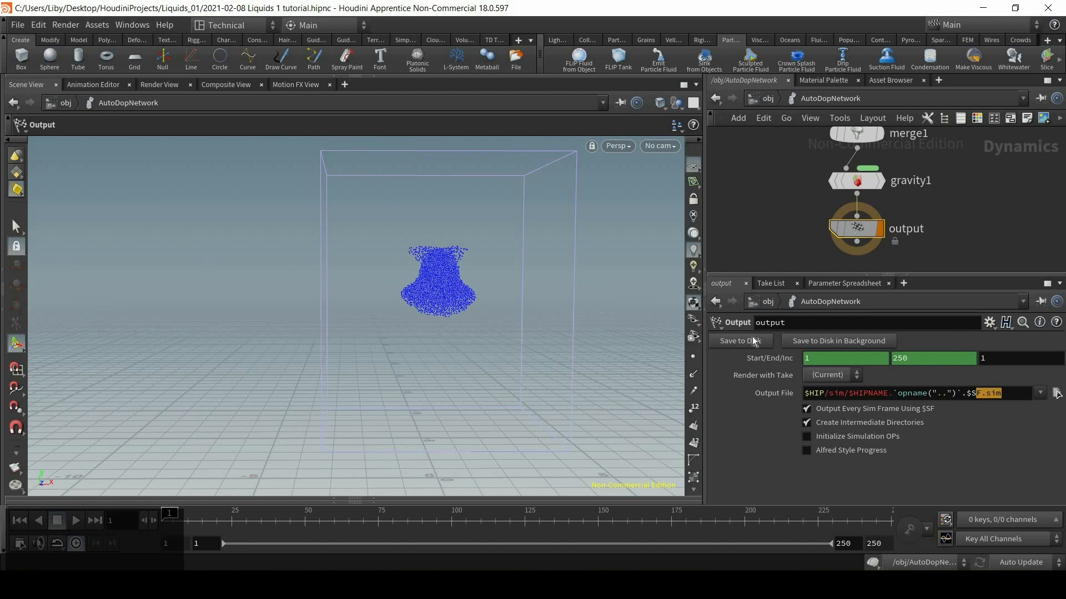
{"action": "left_click", "coordinate": [972, 218]}
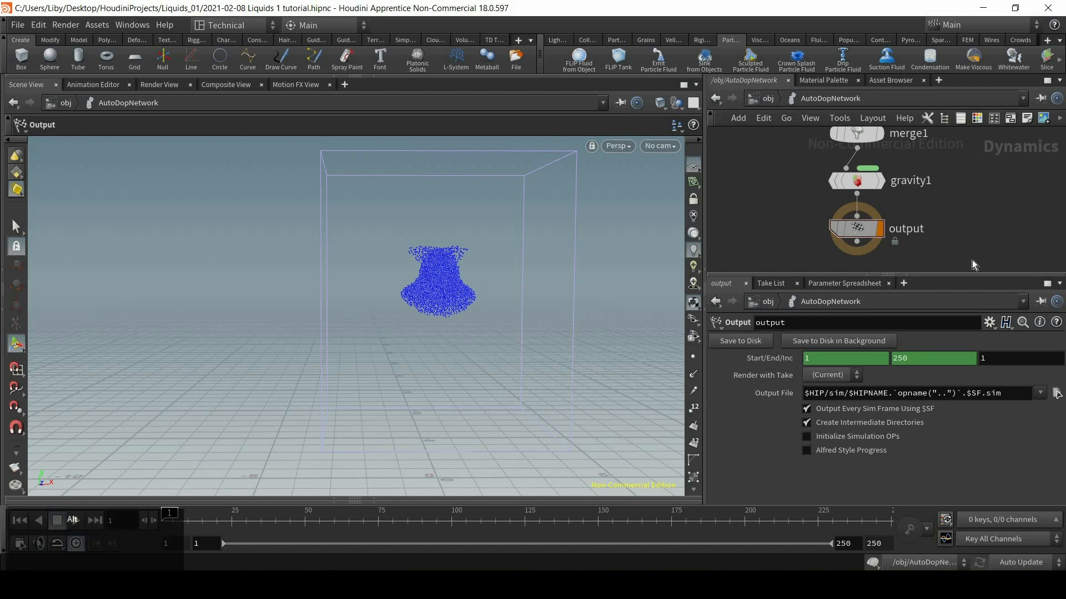
Return to the object level and open the Pig_geo_fluid network
{"action": "right_click_drag", "start_coordinate": [978, 162], "coordinate": [928, 261], "text": "alt"}
{"action": "middle_click_drag", "start_coordinate": [983, 169], "coordinate": [903, 234], "text": "alt"}
{"action": "right_click_drag", "start_coordinate": [918, 142], "coordinate": [817, 133], "text": "alt"}
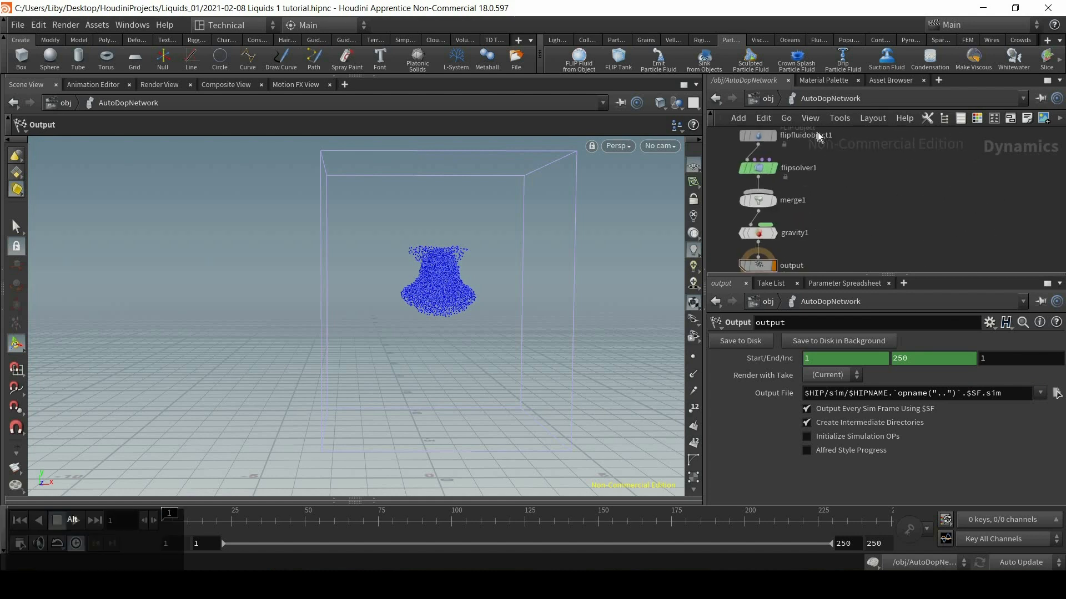
{"action": "left_click", "coordinate": [762, 102]}
{"action": "left_click_drag", "start_coordinate": [970, 233], "coordinate": [810, 244]}
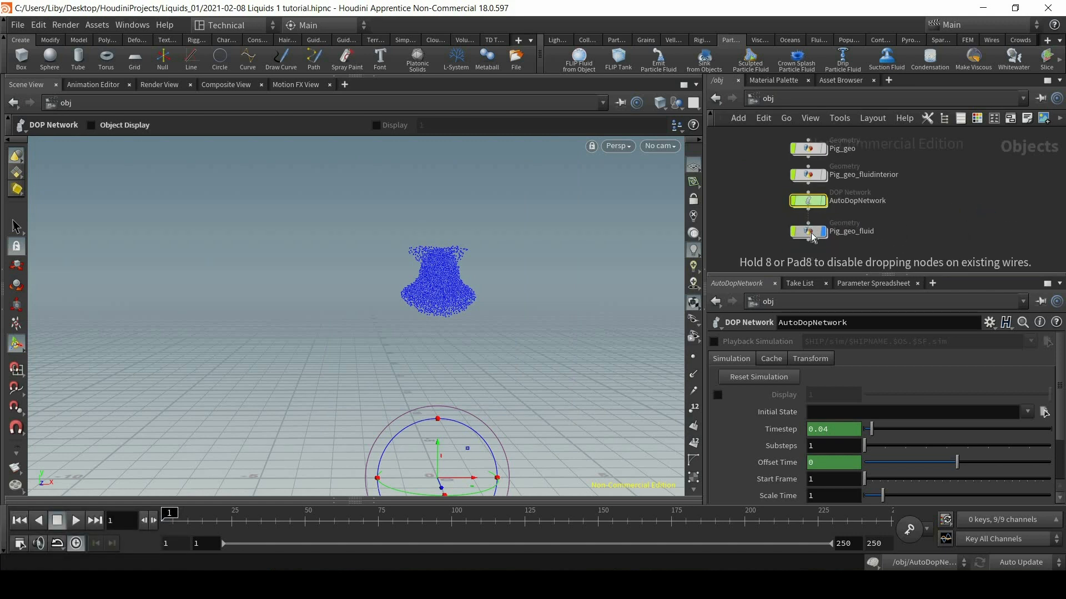
{"action": "double_click", "coordinate": [808, 246]}
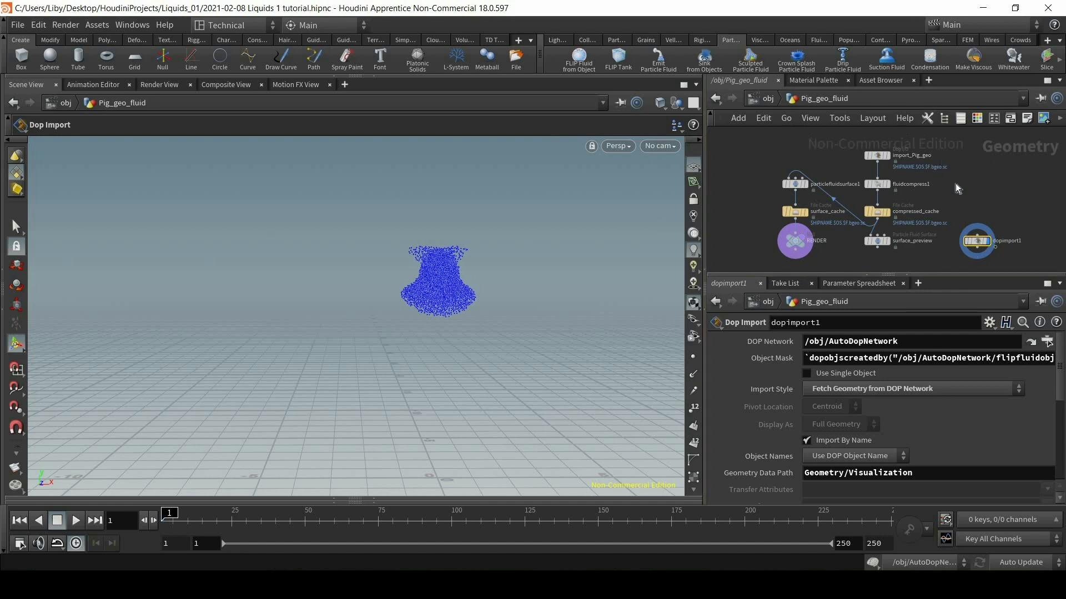
Inspect the import_Pig_geo, fluidcompress1 and compressed_cache nodes in the fluid network
{"action": "scroll", "coordinate": [915, 161], "scroll_direction": "up", "scroll_amount": 3}
{"action": "left_click_drag", "start_coordinate": [997, 199], "coordinate": [998, 201]}
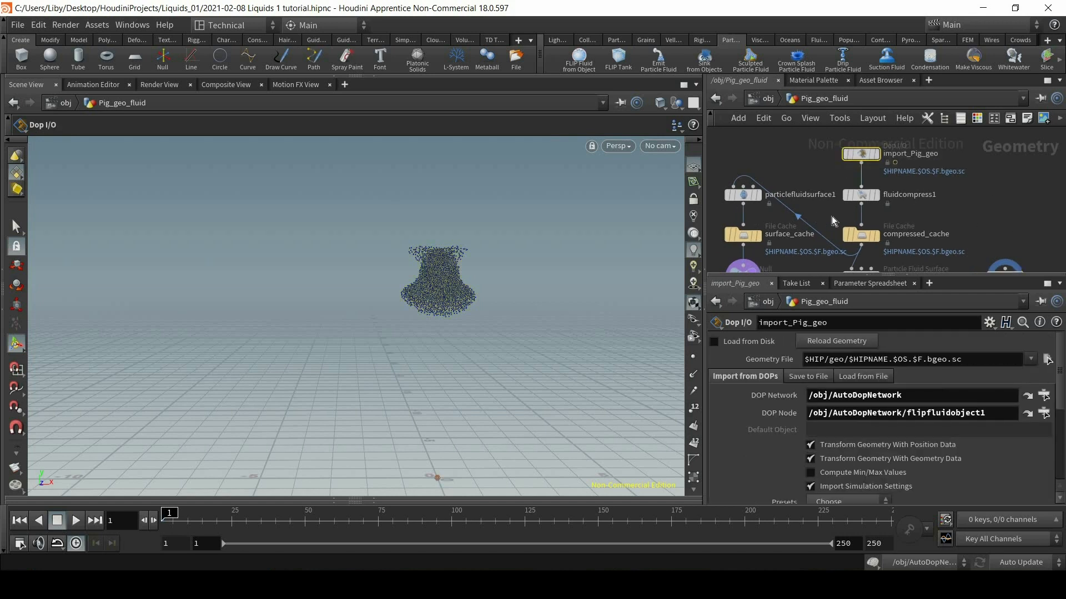
{"action": "left_click", "coordinate": [858, 195]}
{"action": "middle_click_drag", "start_coordinate": [1005, 173], "coordinate": [1064, 124]}
{"action": "left_click", "coordinate": [920, 185]}
{"action": "middle_click_drag", "start_coordinate": [853, 235], "coordinate": [826, 269]}
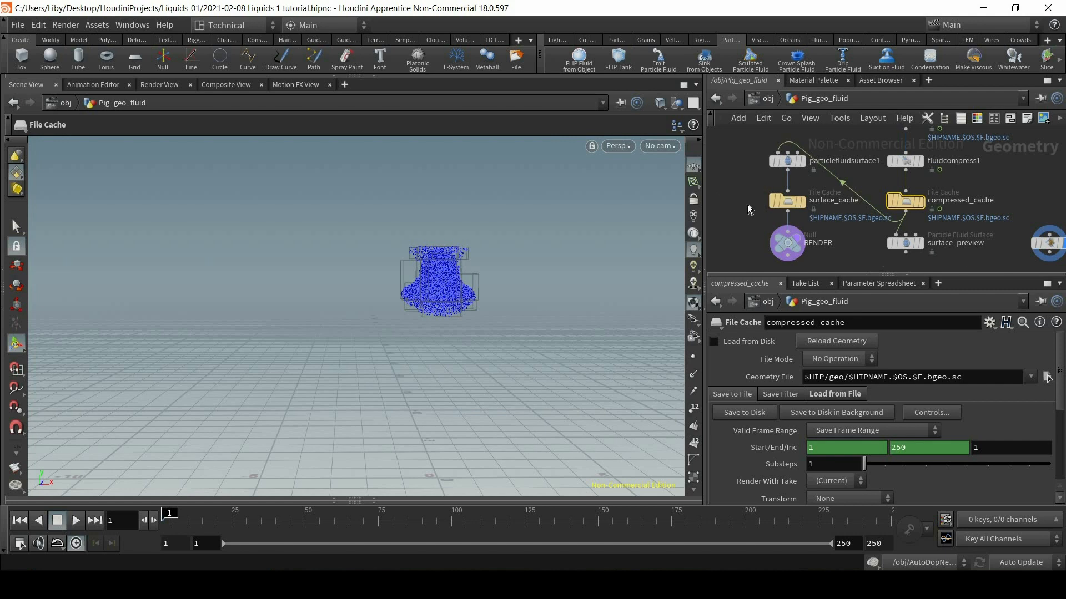
Select particlefluidsurface1, display its result and examine the meshed liquid surface up close
{"action": "left_click_drag", "start_coordinate": [738, 144], "coordinate": [852, 177]}
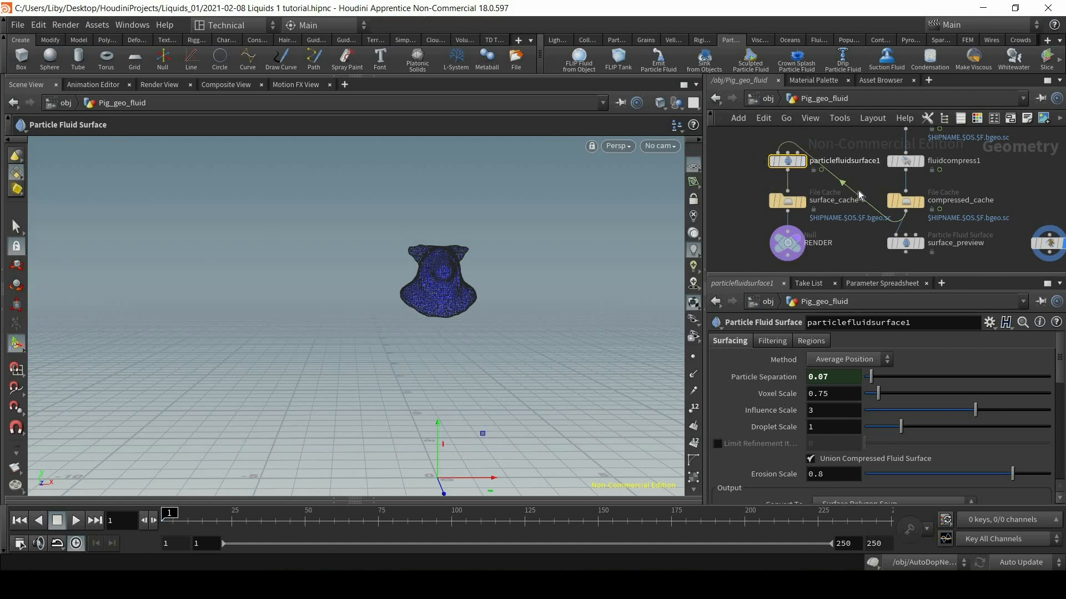
{"action": "left_click", "coordinate": [798, 163]}
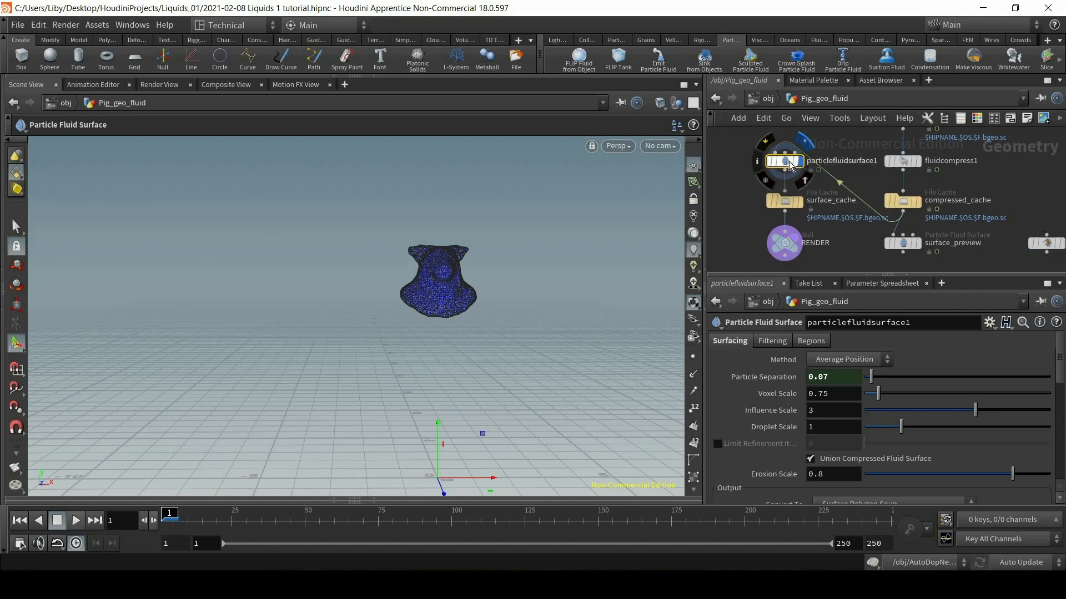
{"action": "right_click_drag", "start_coordinate": [440, 304], "coordinate": [458, 257], "text": "alt"}
{"action": "left_click_drag", "start_coordinate": [458, 257], "coordinate": [376, 241], "text": "alt"}
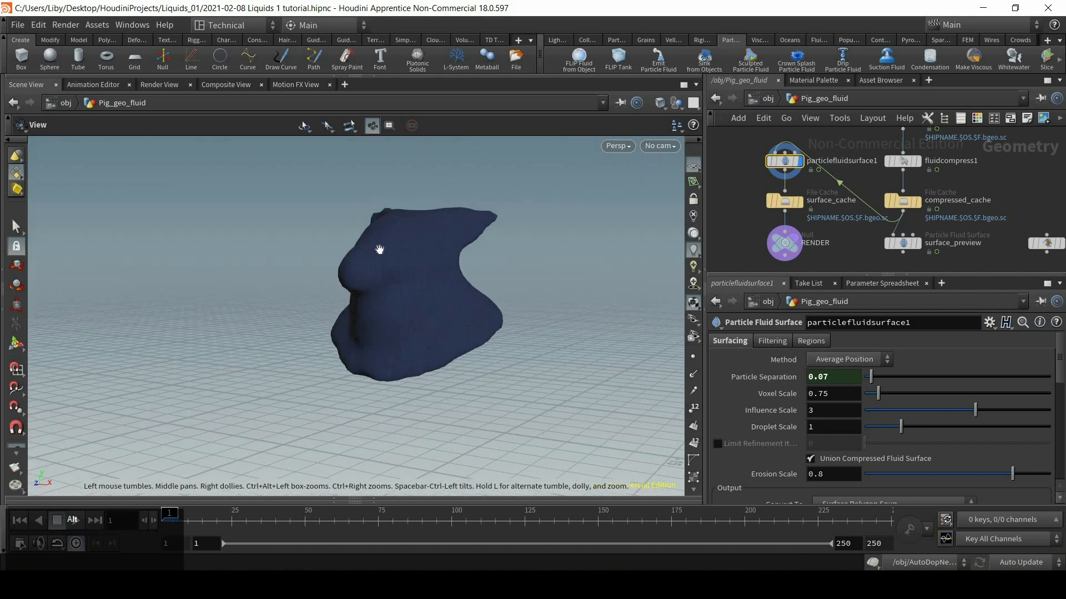
{"action": "left_click_drag", "start_coordinate": [427, 342], "coordinate": [445, 298], "text": "alt"}
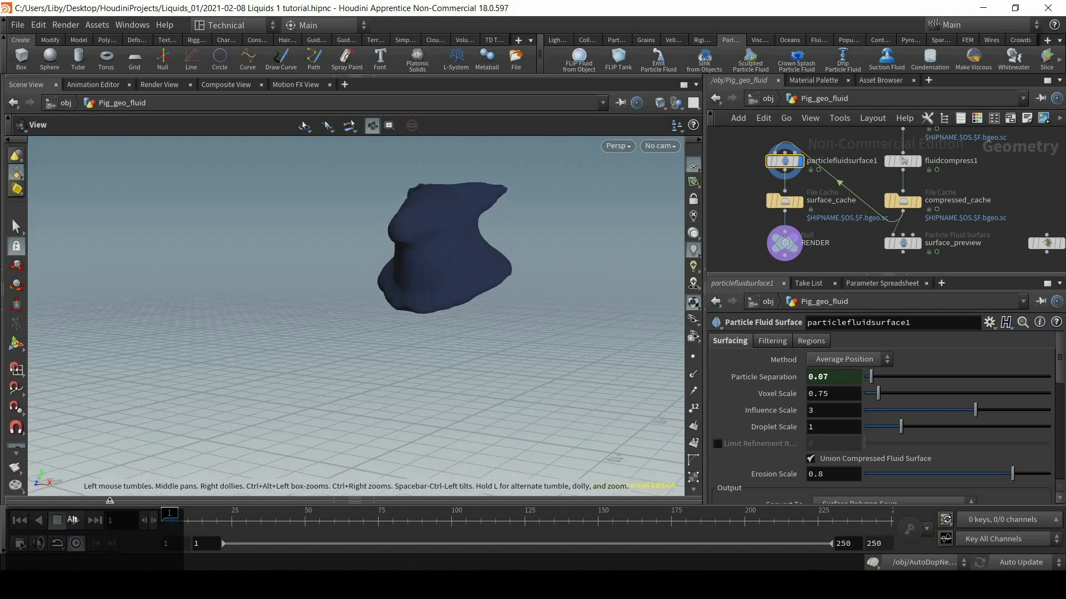
Play the simulation with the meshed surface displayed to review its motion, returning to frame 1
{"action": "left_click", "coordinate": [72, 522]}
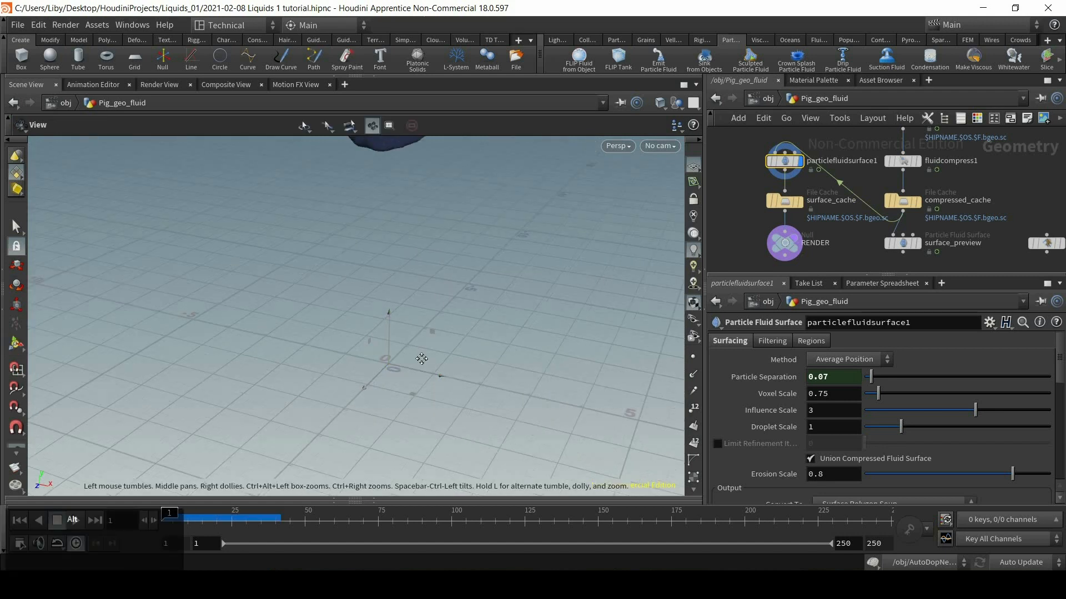
{"action": "mouse_move", "coordinate": [421, 359]}
{"action": "left_mouse_down", "text": "alt"}
{"action": "mouse_move", "coordinate": [409, 368]}
{"action": "mouse_move", "coordinate": [414, 347]}
{"action": "left_mouse_up", "text": "alt"}
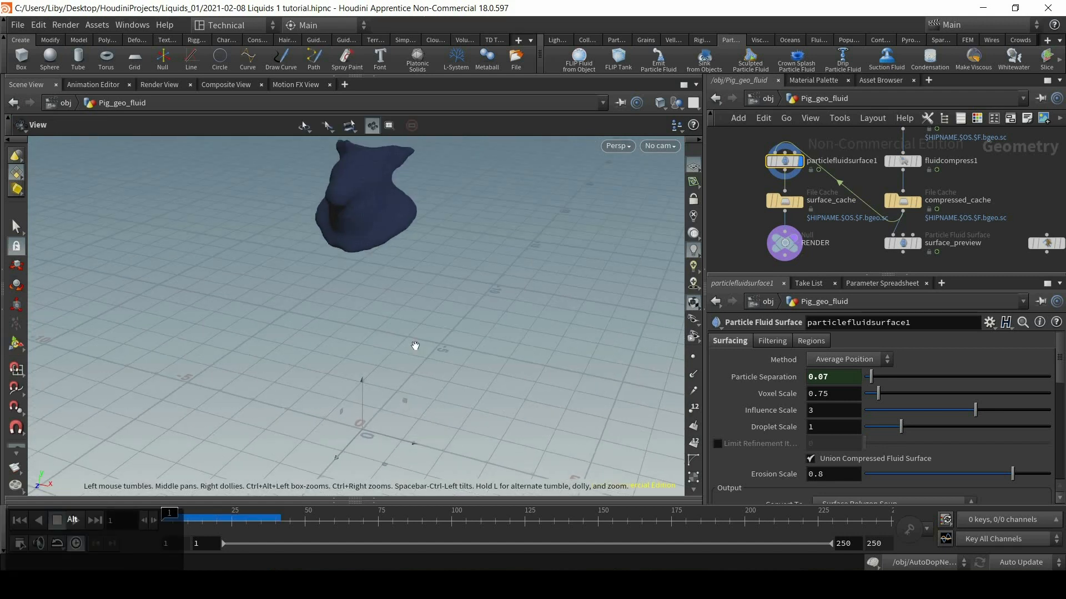
{"action": "middle_click_drag", "start_coordinate": [452, 369], "coordinate": [462, 361], "text": "alt"}
{"action": "right_click_drag", "start_coordinate": [463, 361], "coordinate": [455, 357], "text": "alt"}
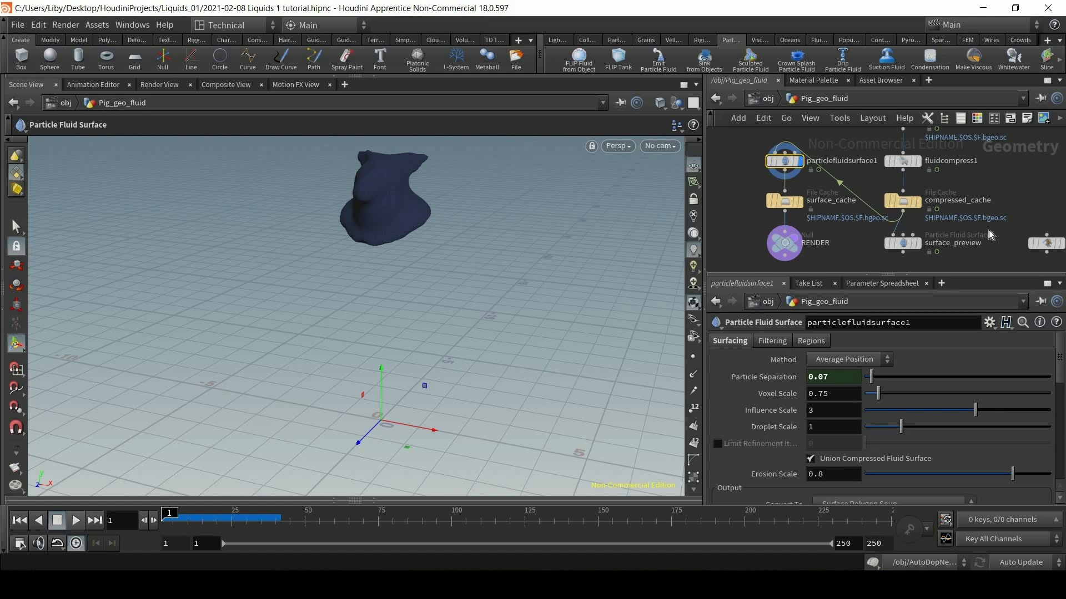
Switch the displayed node from particlefluidsurface1 back to dopimport1 to show the particles
{"action": "scroll", "coordinate": [977, 236], "scroll_direction": "up", "scroll_amount": 2}
{"action": "scroll", "coordinate": [969, 233], "scroll_direction": "down", "scroll_amount": 1}
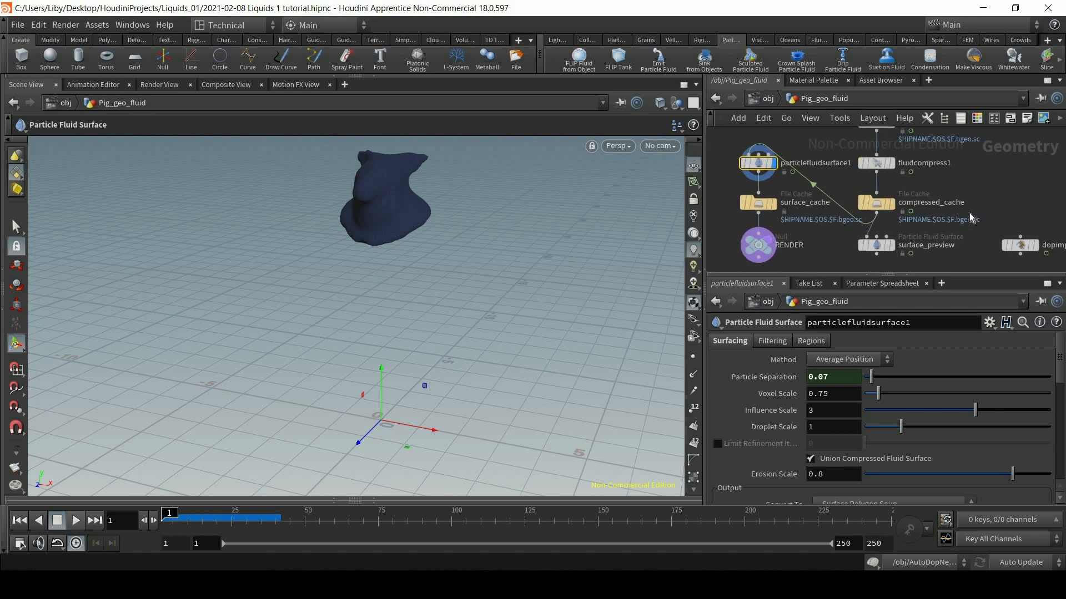
{"action": "middle_click_drag", "start_coordinate": [732, 169], "coordinate": [725, 170]}
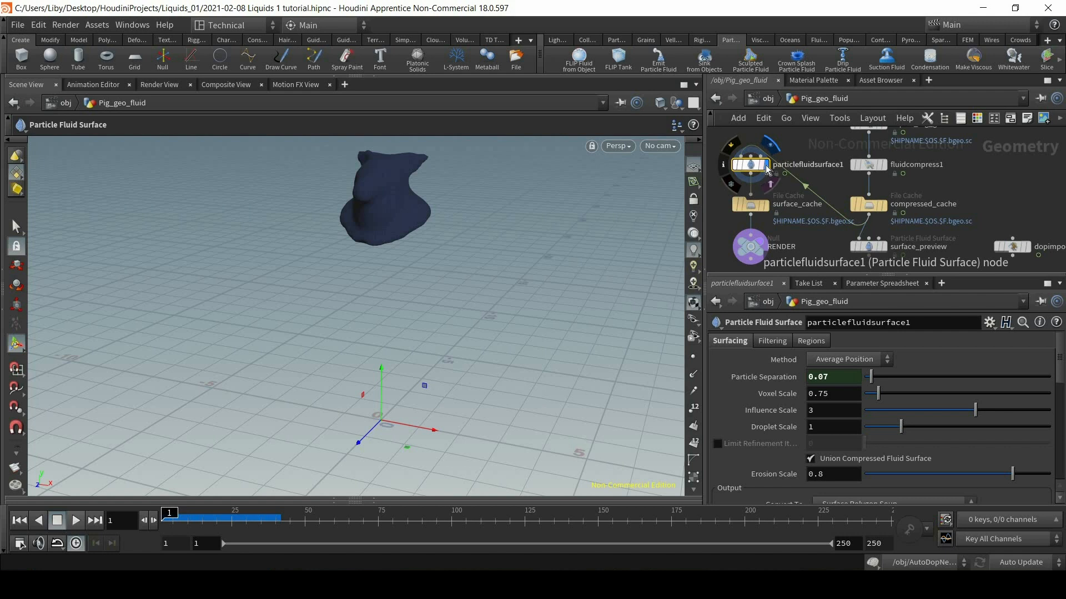
{"action": "middle_click_drag", "start_coordinate": [1031, 251], "coordinate": [1004, 247]}
{"action": "left_click", "coordinate": [1000, 239]}
{"action": "middle_click_drag", "start_coordinate": [770, 230], "coordinate": [787, 226]}
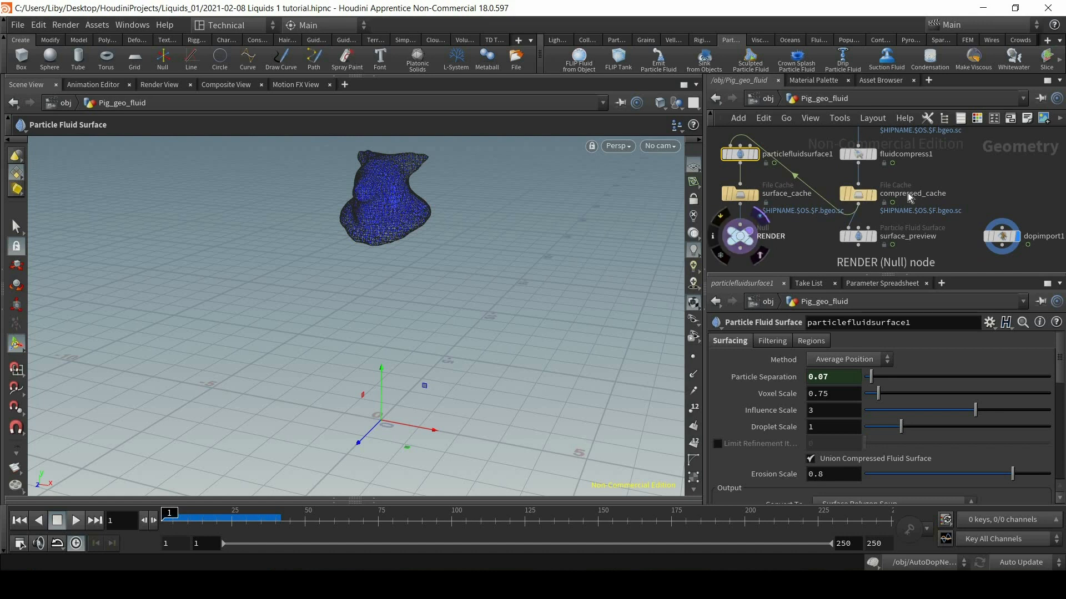
Return to the object level, open AutoDopNetwork and select flipsolver1
{"action": "left_click", "coordinate": [766, 101]}
{"action": "scroll", "coordinate": [1014, 258], "scroll_direction": "down", "scroll_amount": 3}
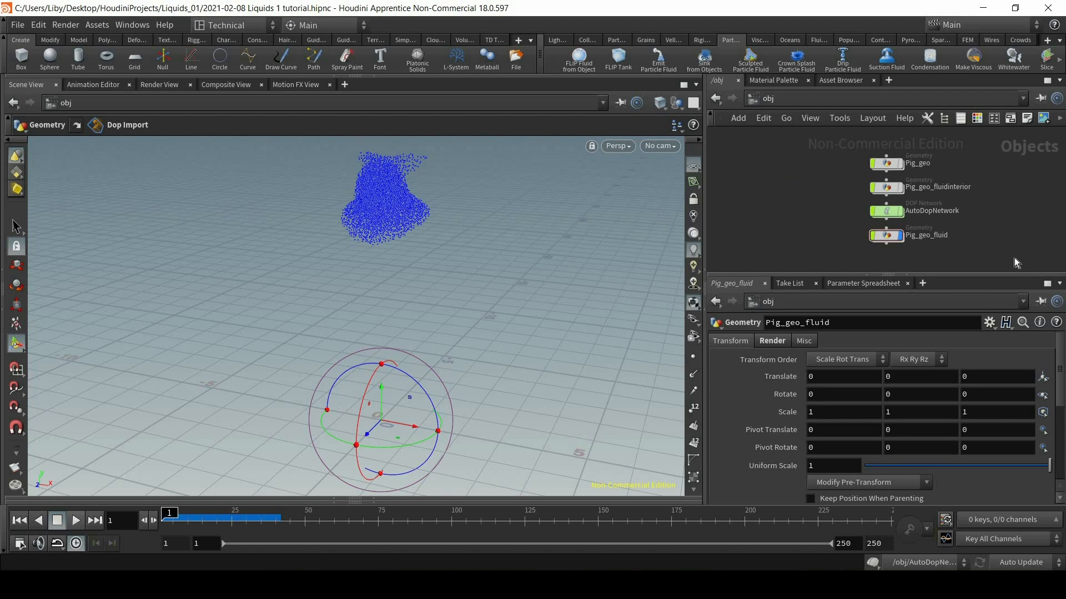
{"action": "double_click", "coordinate": [888, 211]}
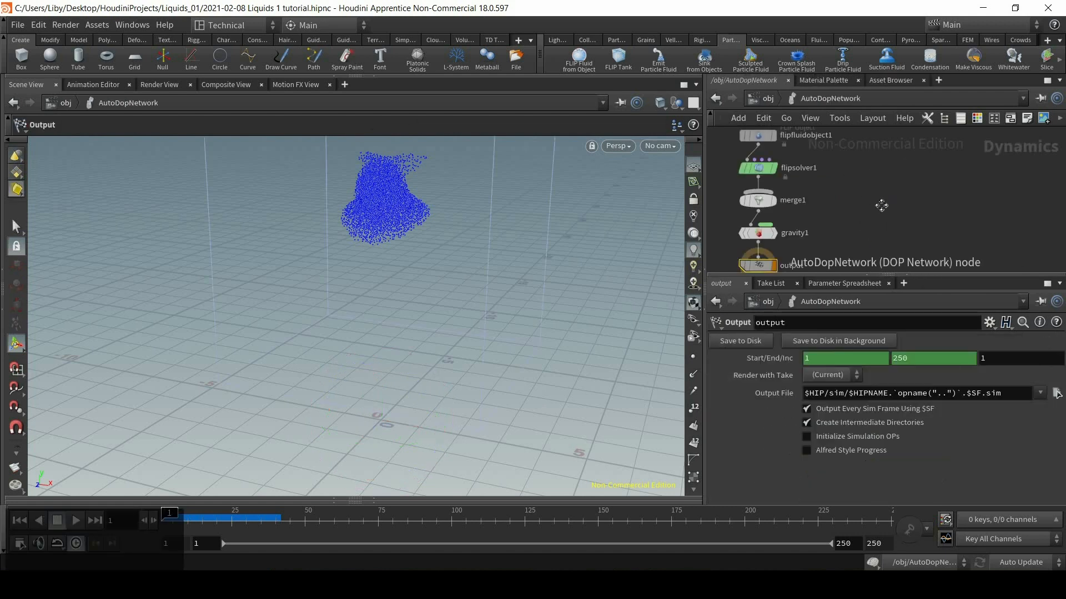
{"action": "left_click", "coordinate": [802, 188]}
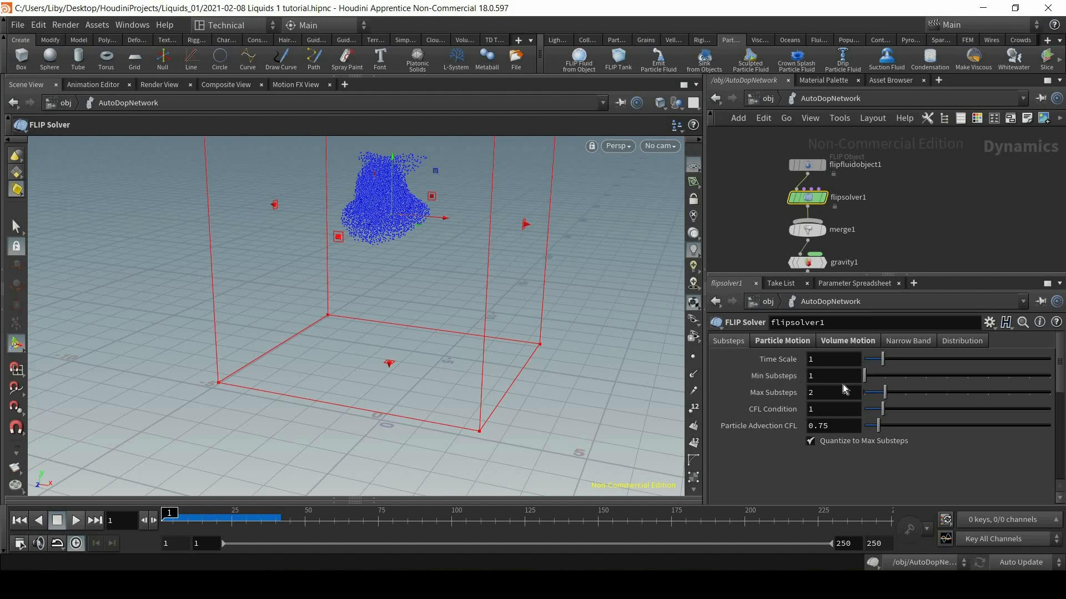
Examine flipsolver1's Particle Motion, Volume Motion and Substeps parameters with the whole boundary box in view
{"action": "left_click", "coordinate": [767, 342]}
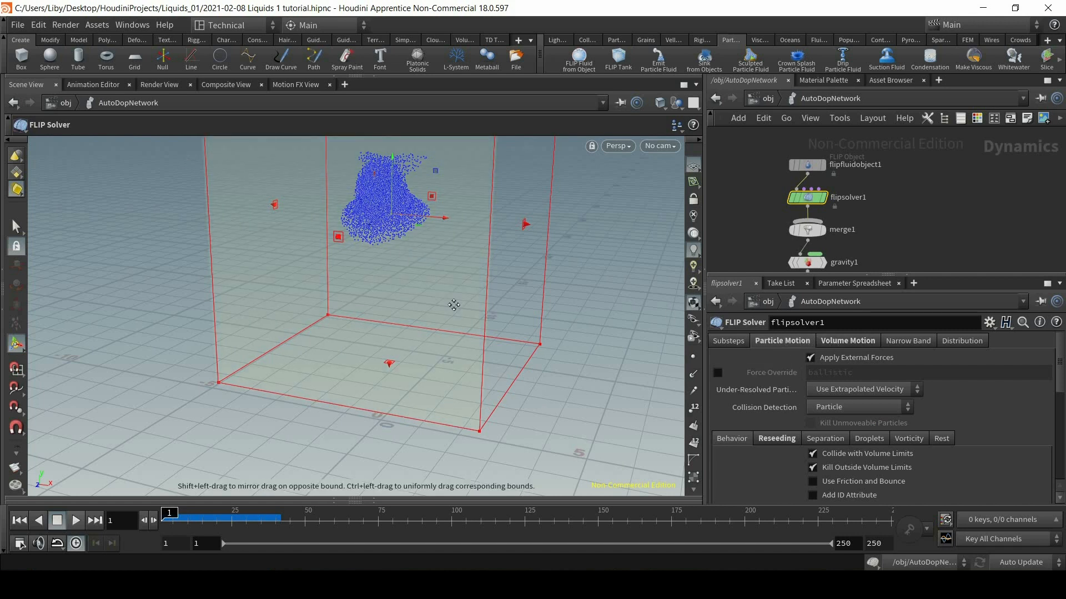
{"action": "middle_click_drag", "start_coordinate": [454, 305], "coordinate": [478, 343], "text": "alt"}
{"action": "left_click", "coordinate": [861, 342]}
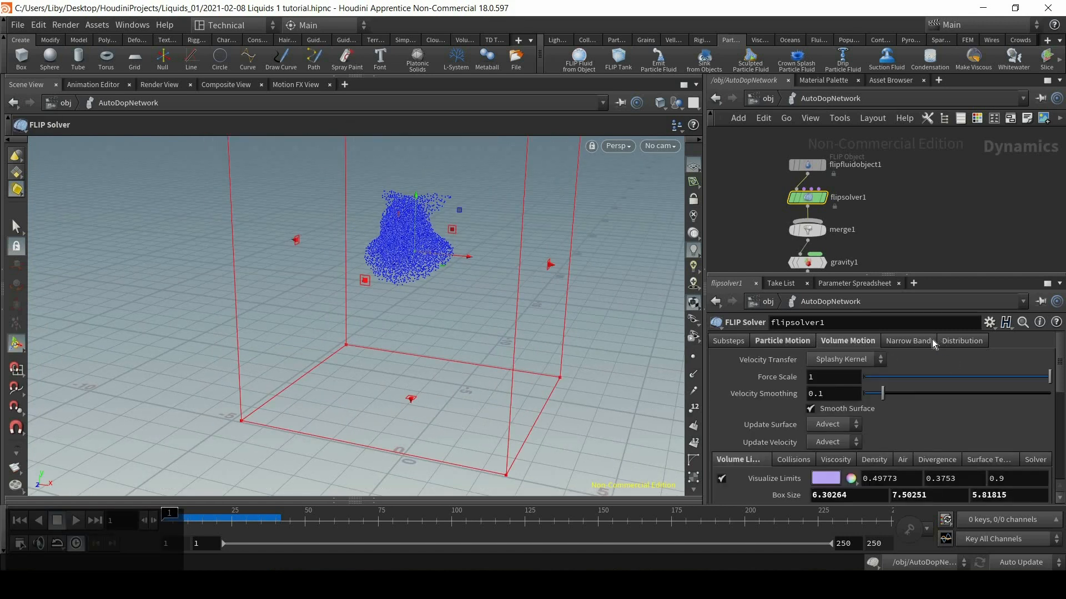
{"action": "left_click", "coordinate": [741, 343]}
{"action": "left_click_drag", "start_coordinate": [407, 259], "coordinate": [413, 265], "text": "alt"}
{"action": "middle_click_drag", "start_coordinate": [413, 283], "coordinate": [419, 304], "text": "alt"}
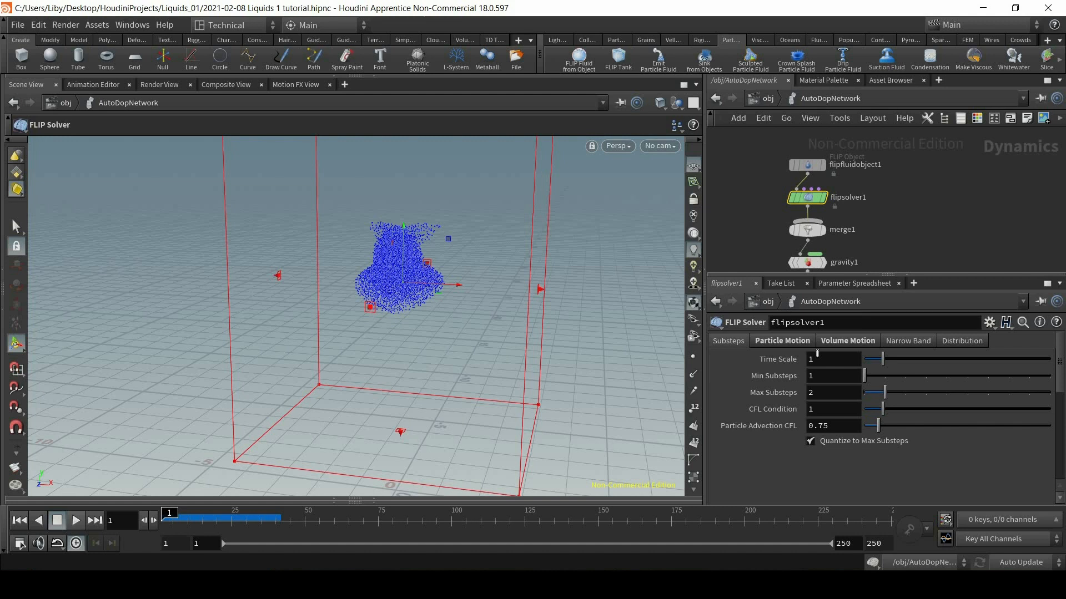
{"action": "right_click_drag", "start_coordinate": [398, 311], "coordinate": [400, 326], "text": "alt"}
{"action": "middle_click_drag", "start_coordinate": [578, 376], "coordinate": [579, 384], "text": "alt"}
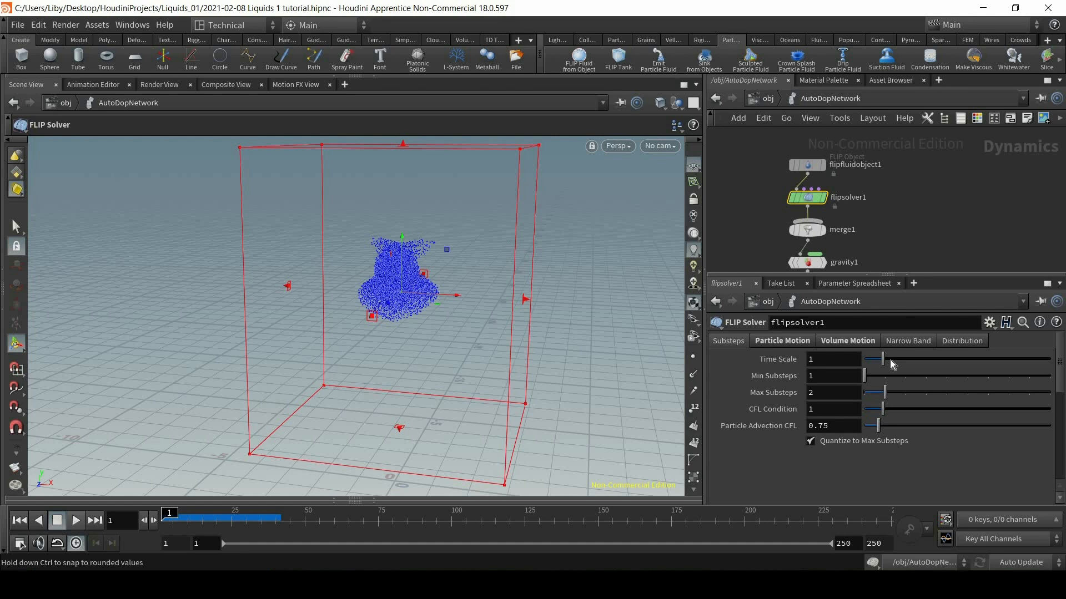
Set flipsolver1's Time Scale to 0.5, play the simulation past frame 50 to test the slower motion, and return to frame 1
{"action": "left_click", "coordinate": [787, 364]}
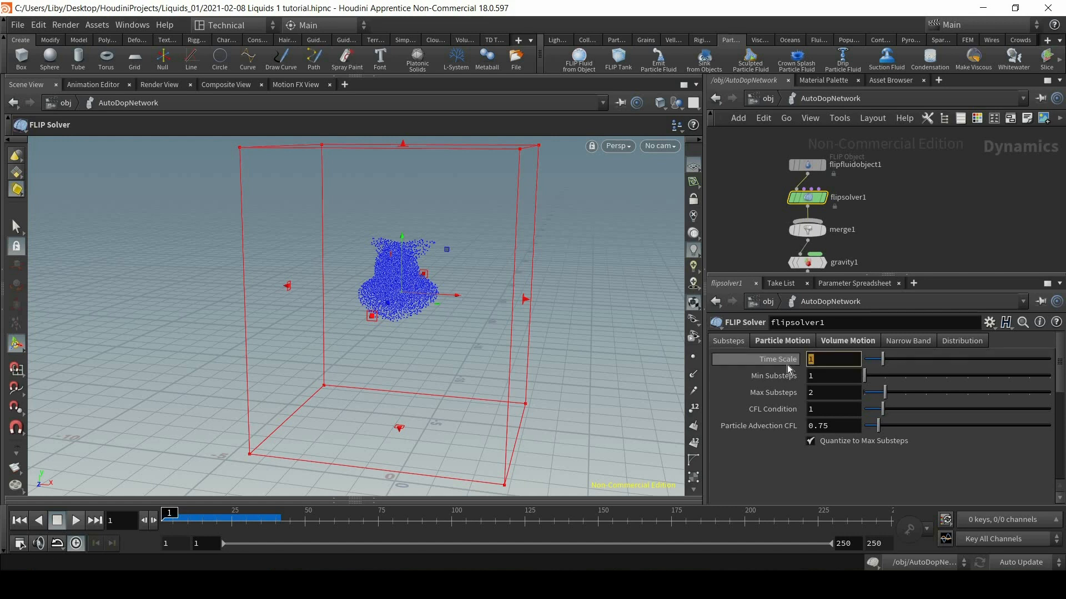
{"action": "type", "text": "0.5"}
{"action": "key", "text": "Return"}
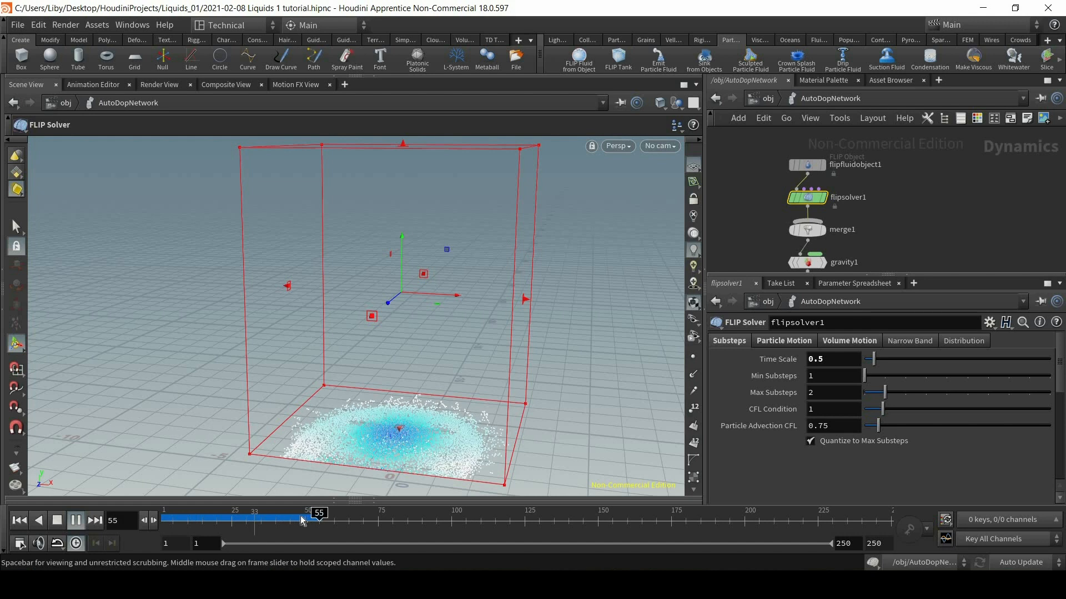
{"action": "left_click", "coordinate": [19, 520]}
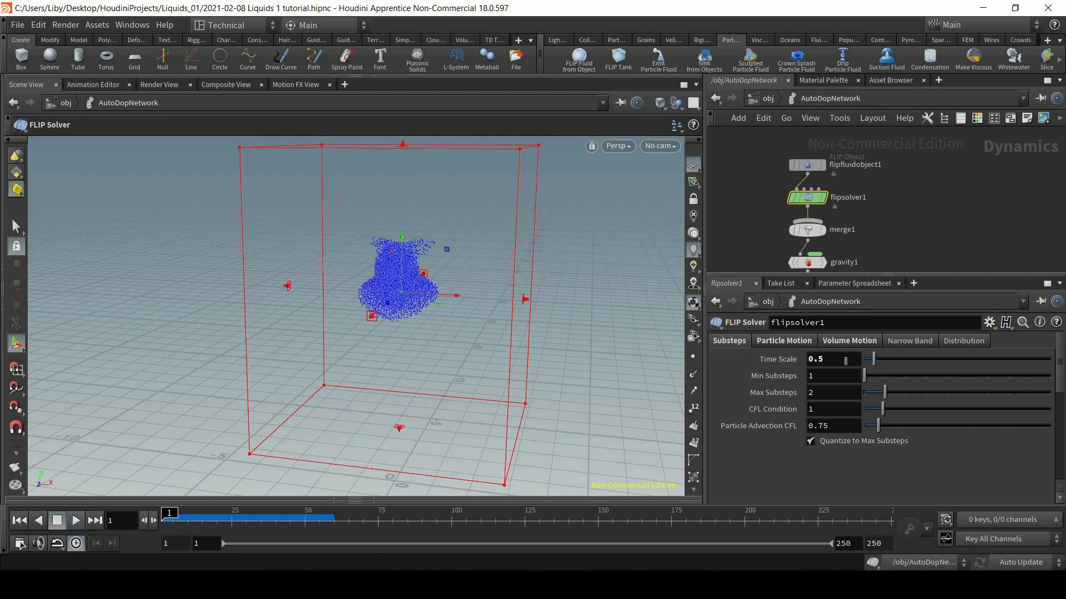
Set flipsolver1's Time Scale to 3, play the simulation to about frame 15 to test the faster motion, and return to frame 1
{"action": "type", "text": "3"}
{"action": "key", "text": "Return"}
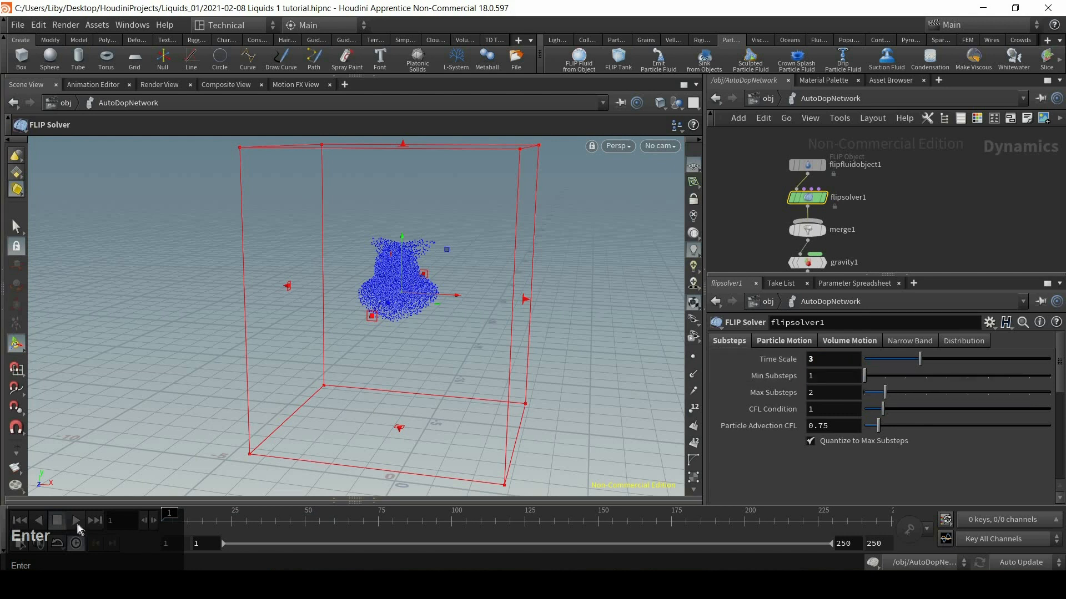
{"action": "left_click", "coordinate": [78, 524]}
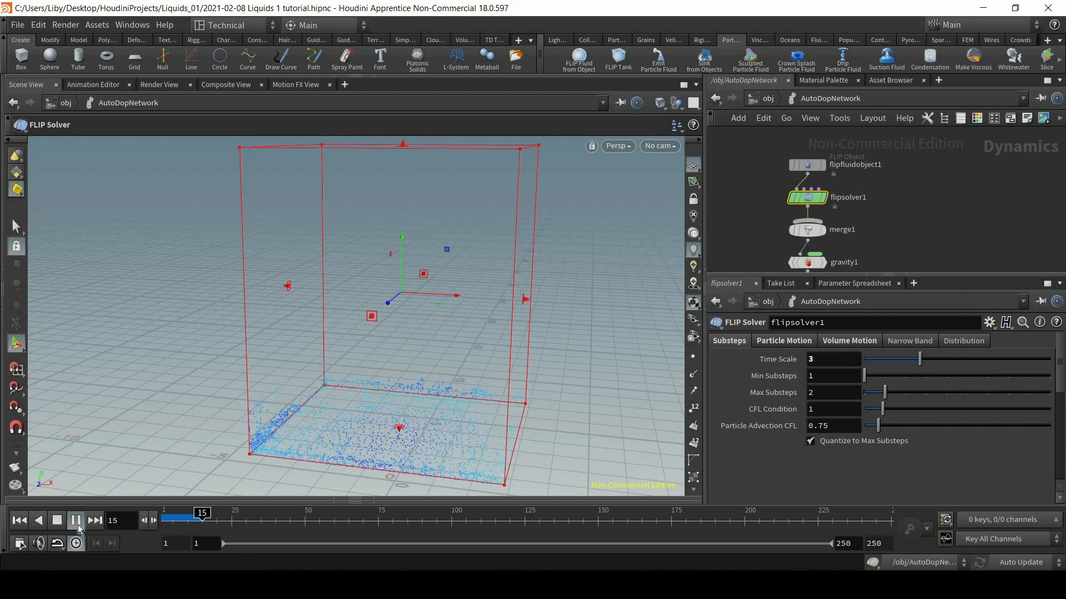
{"action": "left_click", "coordinate": [77, 521]}
{"action": "left_click_drag", "start_coordinate": [197, 518], "coordinate": [147, 517]}
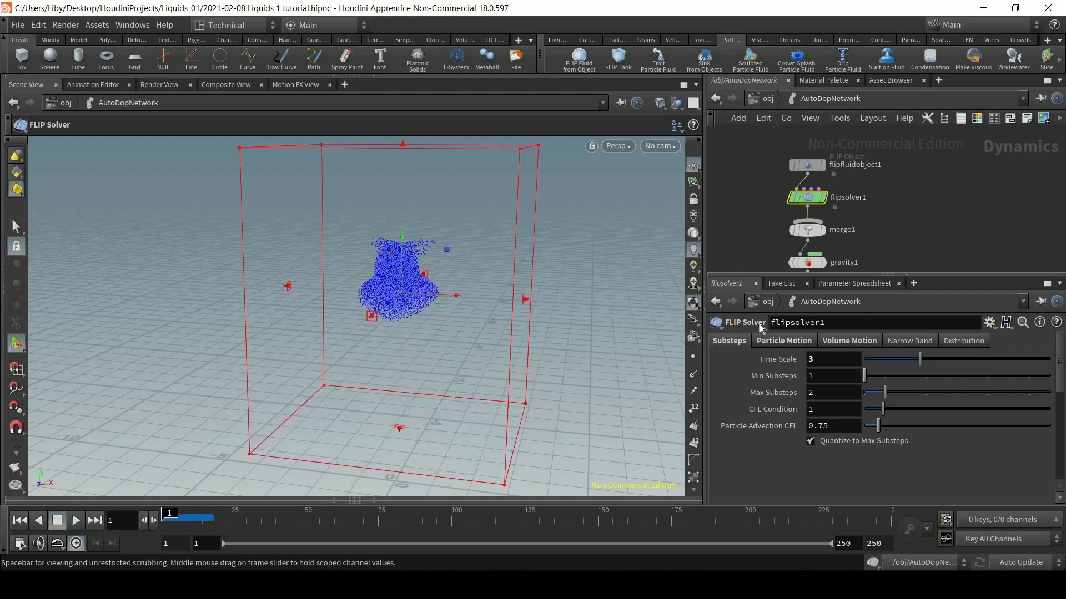
Revert flipsolver1's Time Scale to its default value
{"action": "right_click", "coordinate": [765, 359]}
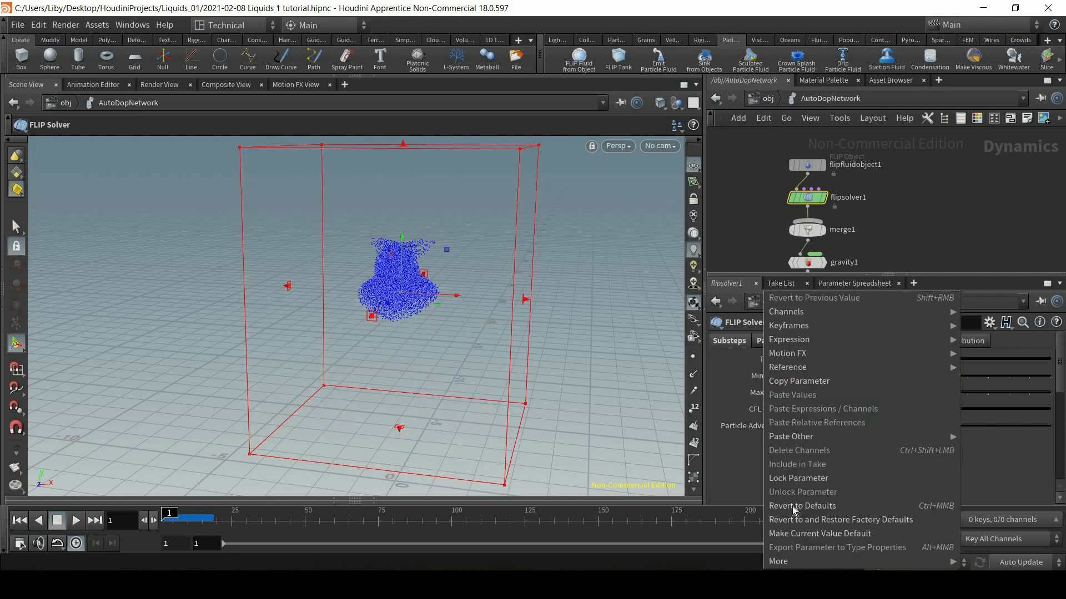
{"action": "left_click", "coordinate": [799, 505]}
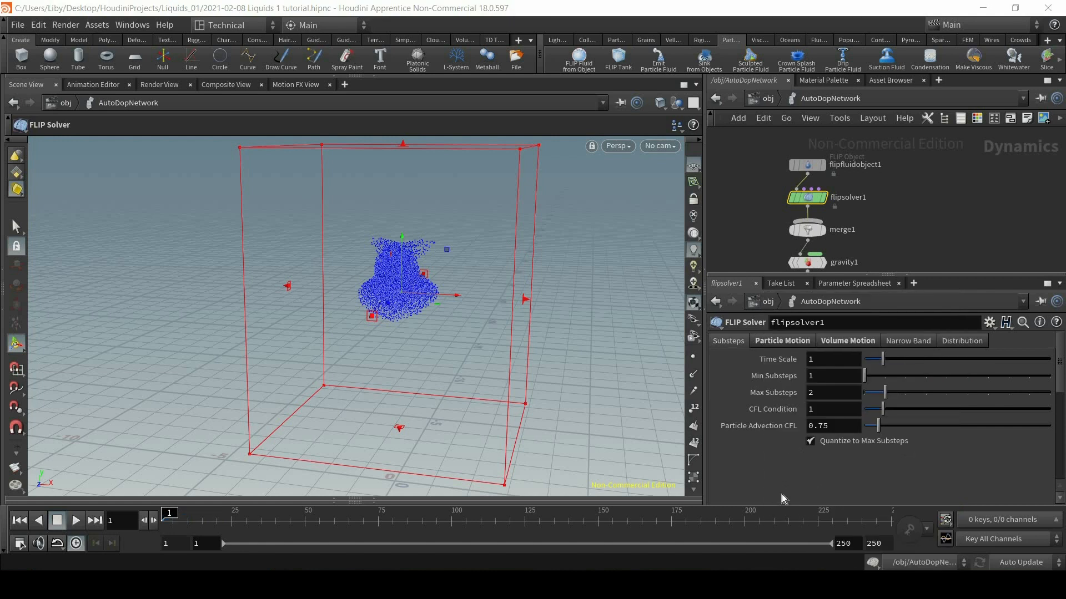
Save the scene file
{"action": "key", "text": "ctrl"}
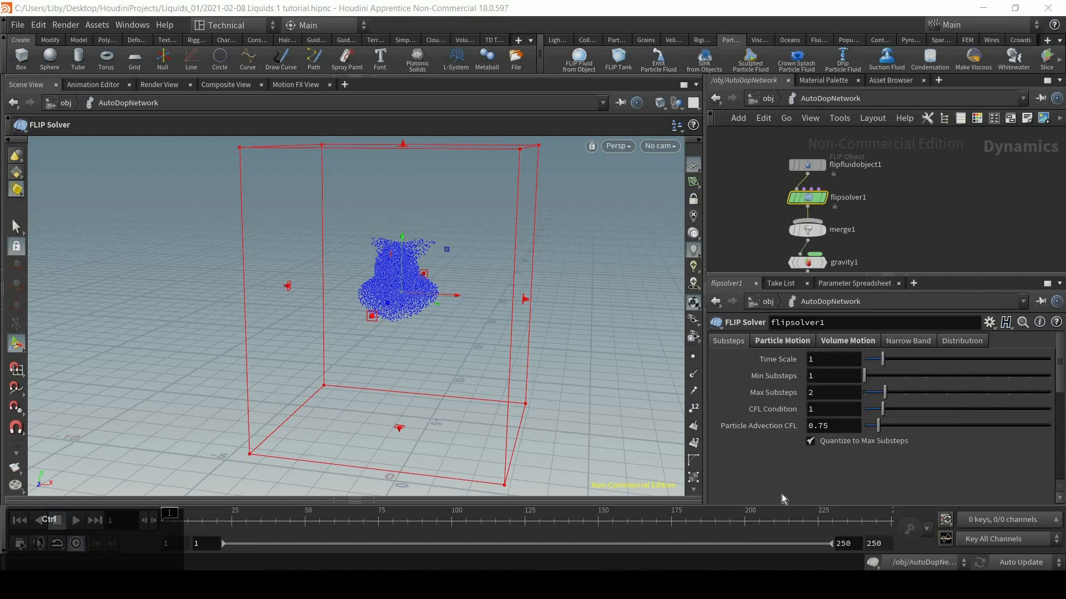
{"action": "key", "text": "ctrl+s"}
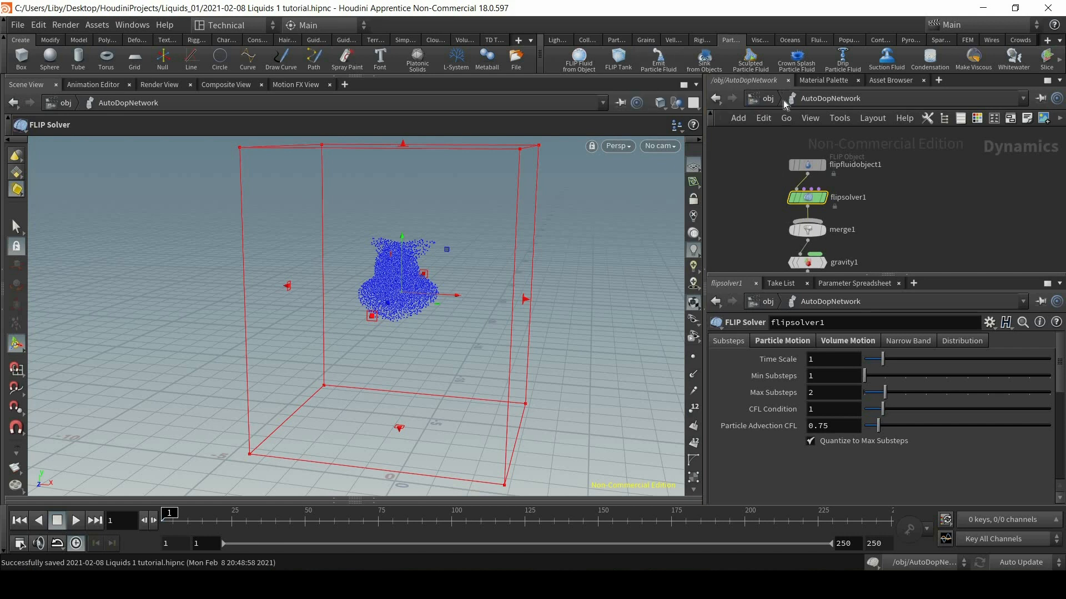
Return to the object level and add a Geometry object named Emitter_geo
{"action": "left_click", "coordinate": [769, 99]}
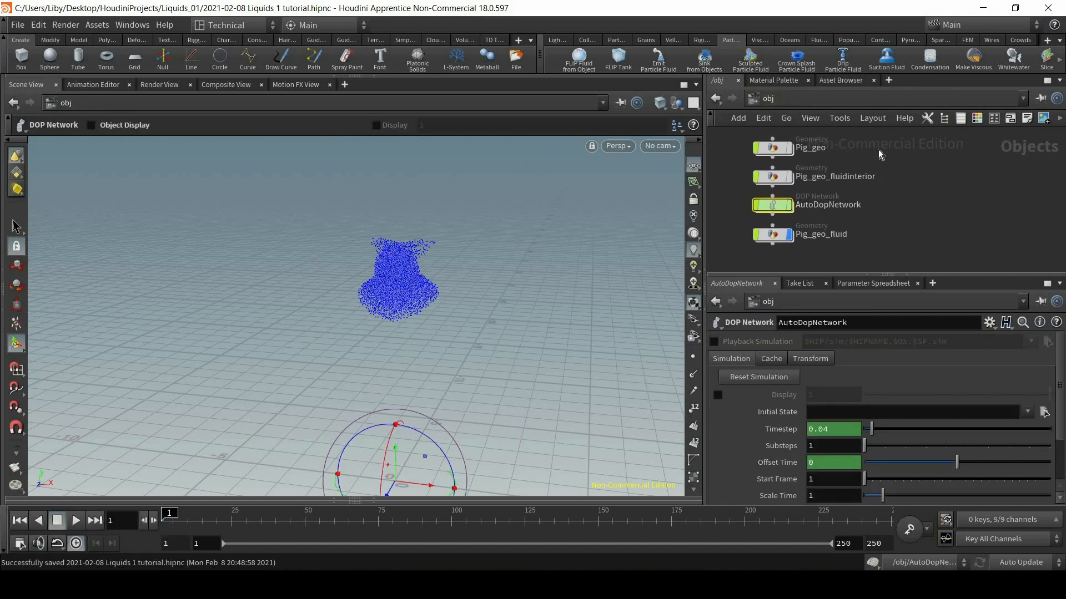
{"action": "key", "text": "Tab"}
{"action": "type", "text": "geo"}
{"action": "key", "text": "Return"}
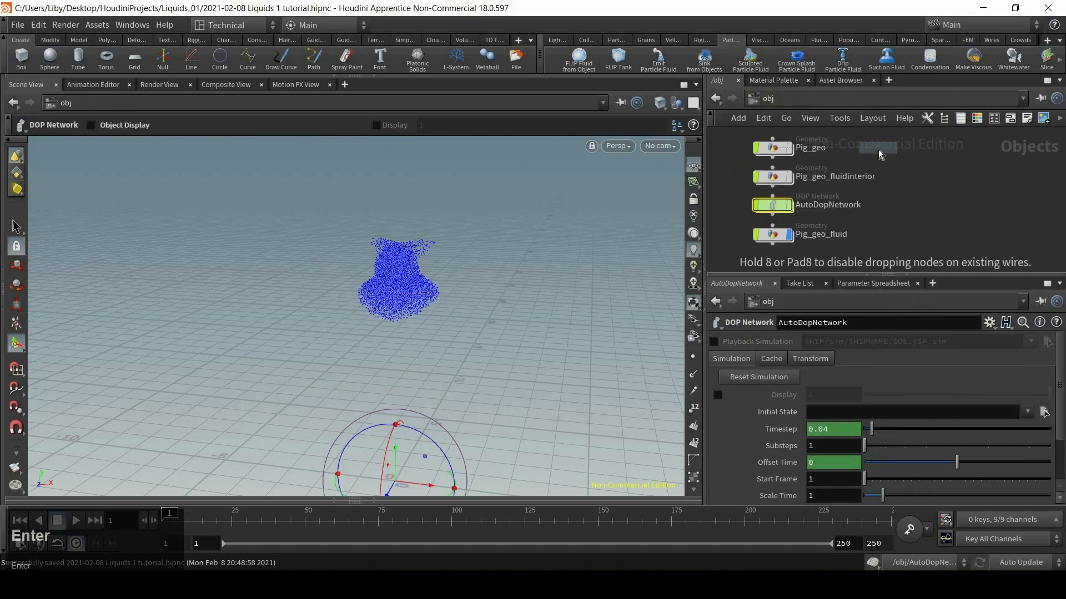
{"action": "left_click", "coordinate": [919, 155]}
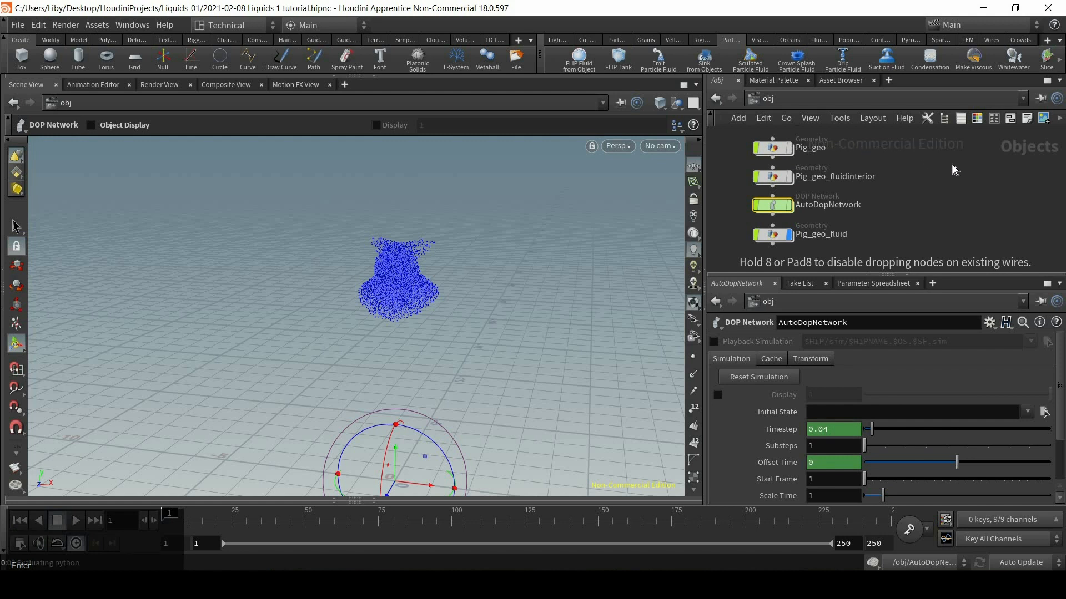
{"action": "key", "text": "F2"}
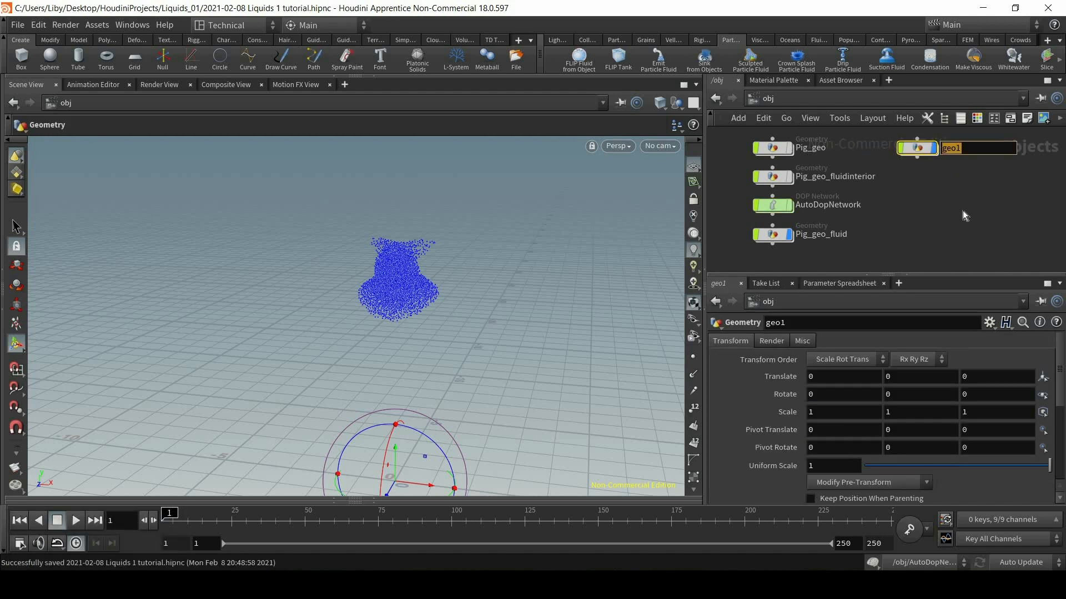
{"action": "type", "text": "Emitter_geo"}
{"action": "key", "text": "Return"}
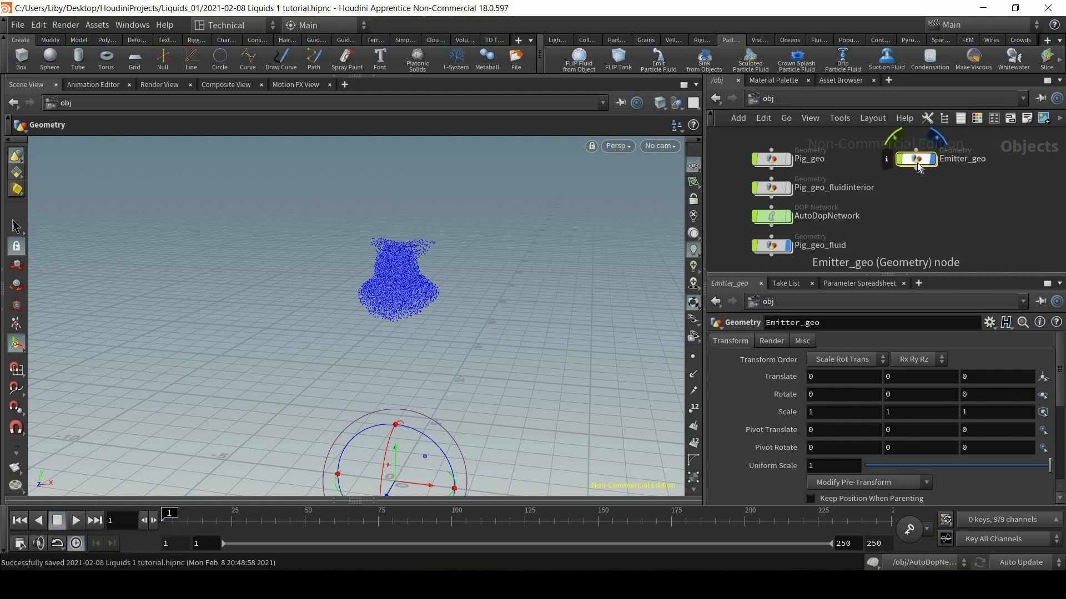
Create a Sphere node inside Emitter_geo and set its Primitive Type to Polygon Mesh
{"action": "double_click", "coordinate": [917, 161]}
{"action": "key", "text": "Tab"}
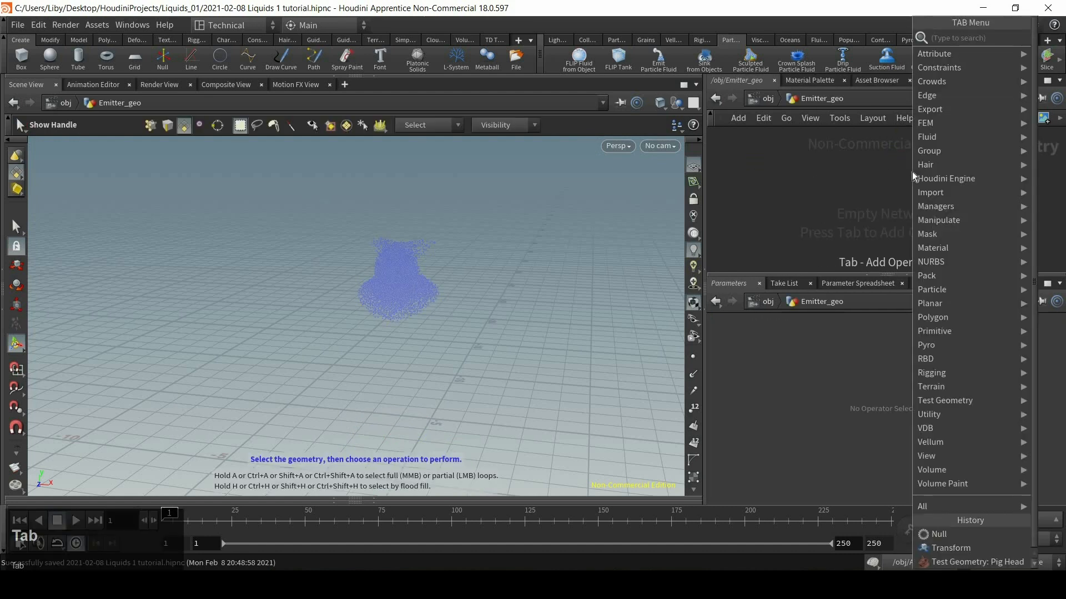
{"action": "type", "text": "sphe"}
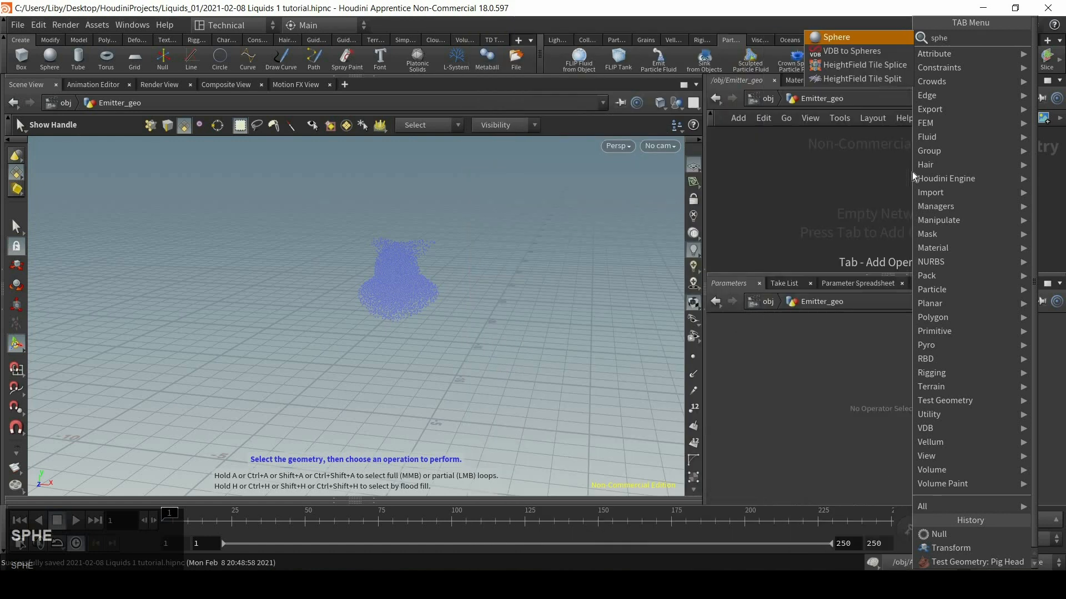
{"action": "key", "text": "Return"}
{"action": "left_click", "coordinate": [880, 157]}
{"action": "left_click_drag", "start_coordinate": [412, 333], "coordinate": [462, 264], "text": "alt"}
{"action": "middle_click_drag", "start_coordinate": [462, 264], "coordinate": [476, 222], "text": "alt"}
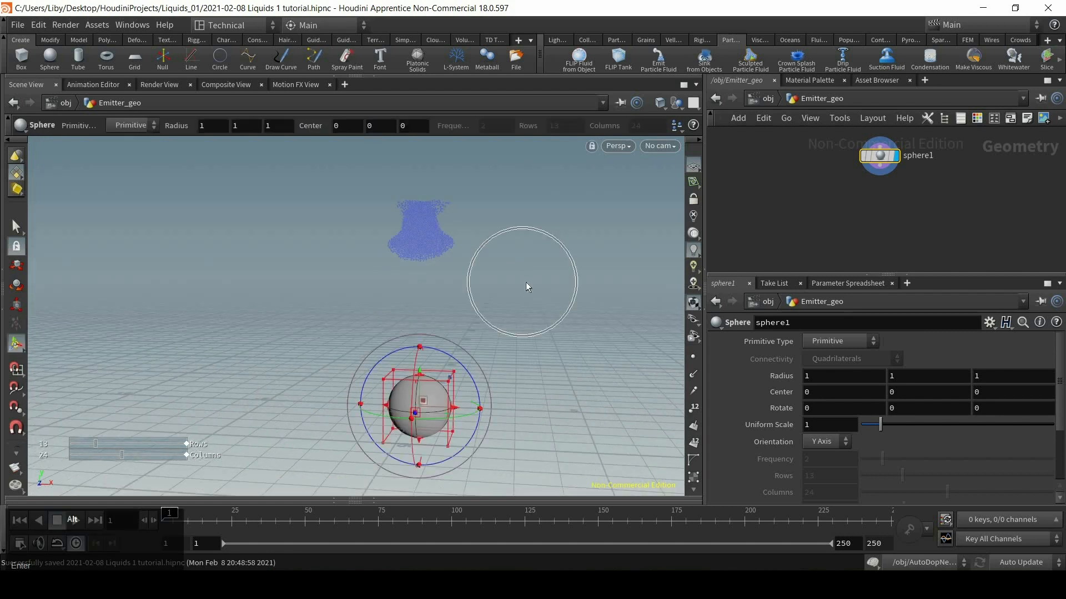
{"action": "right_click_drag", "start_coordinate": [535, 327], "coordinate": [525, 344], "text": "alt"}
{"action": "middle_click_drag", "start_coordinate": [543, 324], "coordinate": [531, 346], "text": "alt"}
{"action": "key", "text": "Return"}
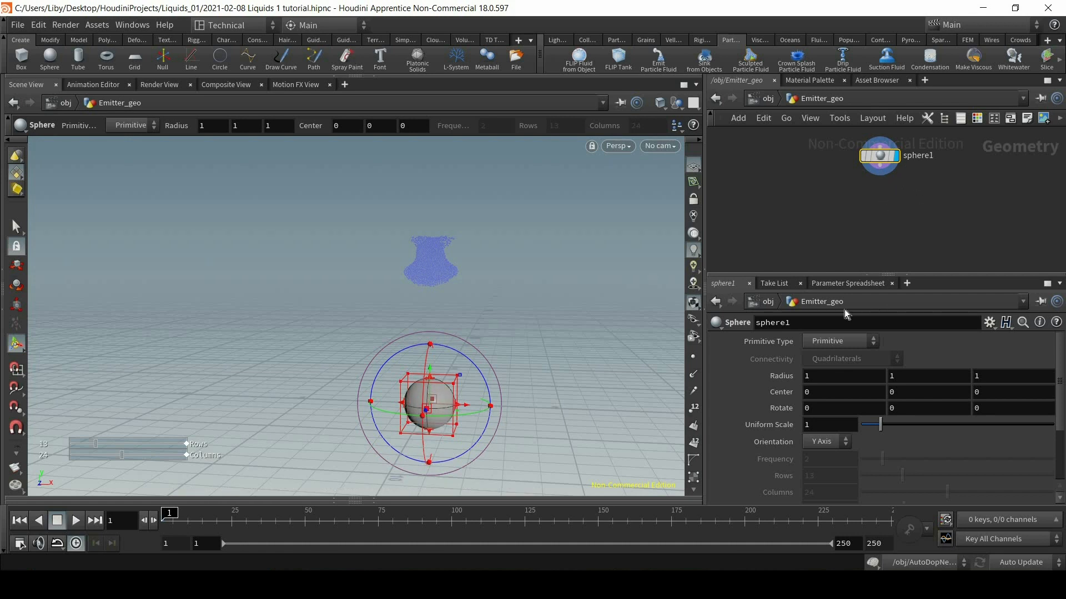
{"action": "left_click", "coordinate": [826, 342]}
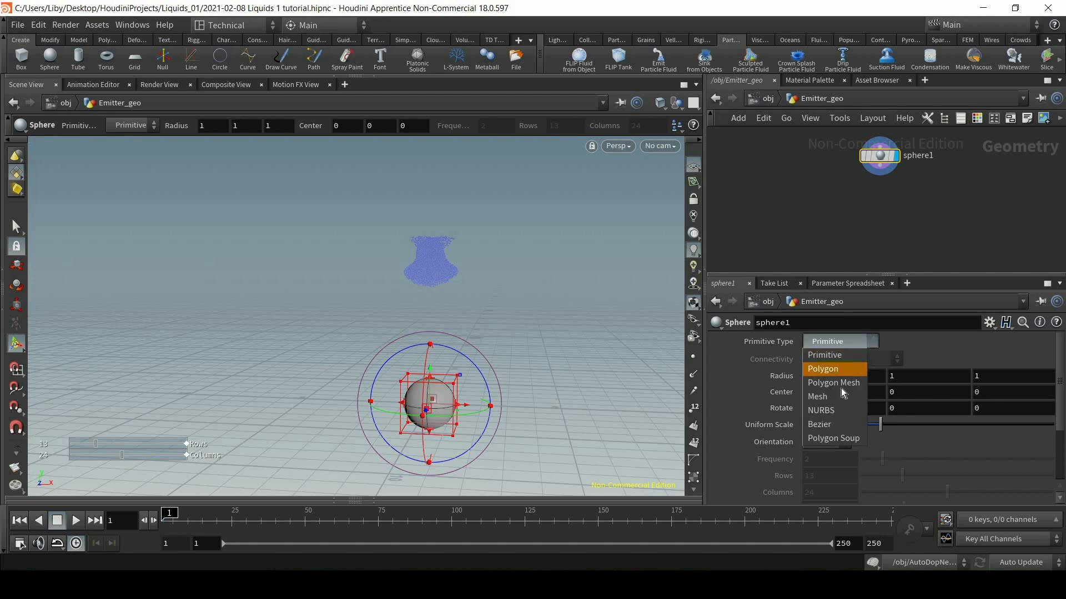
{"action": "left_click", "coordinate": [838, 383]}
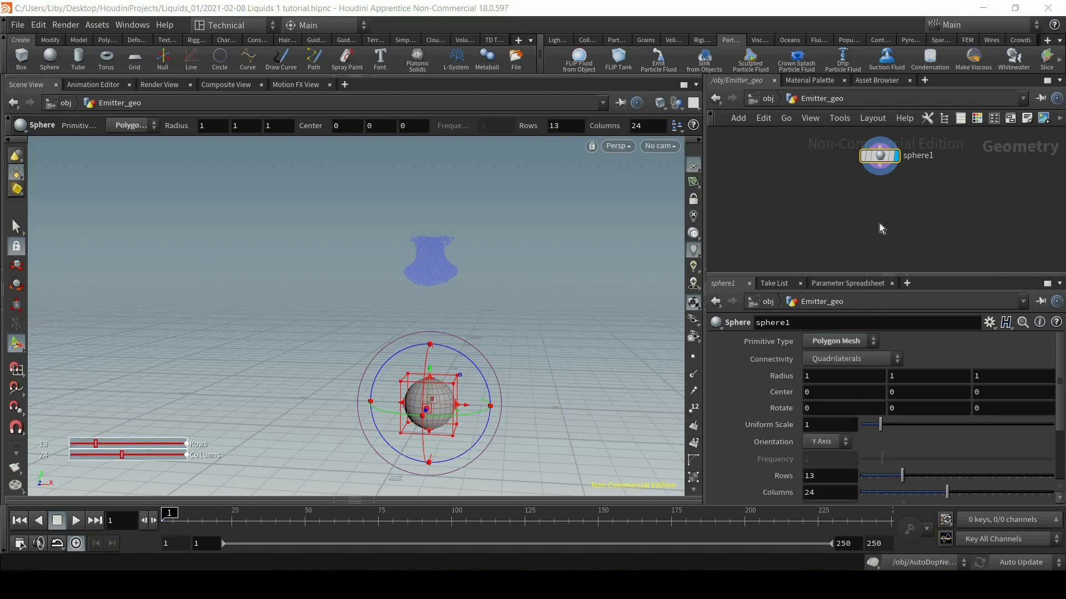
Connect a Mountain node to the output of sphere1 and set it as the displayed node
{"action": "left_click", "coordinate": [891, 173]}
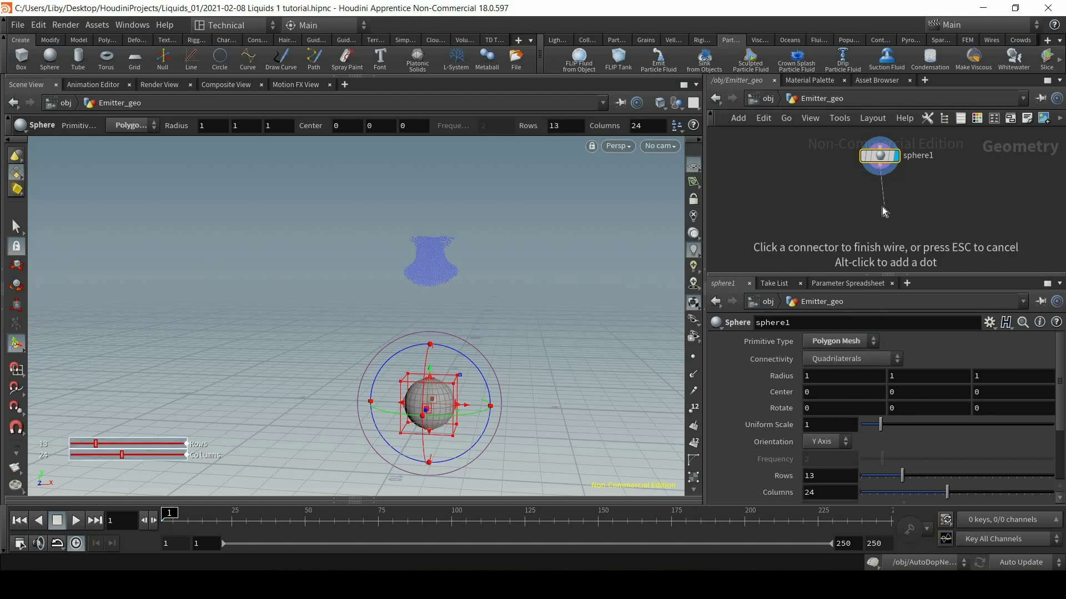
{"action": "key", "text": "Tab"}
{"action": "type", "text": "moun"}
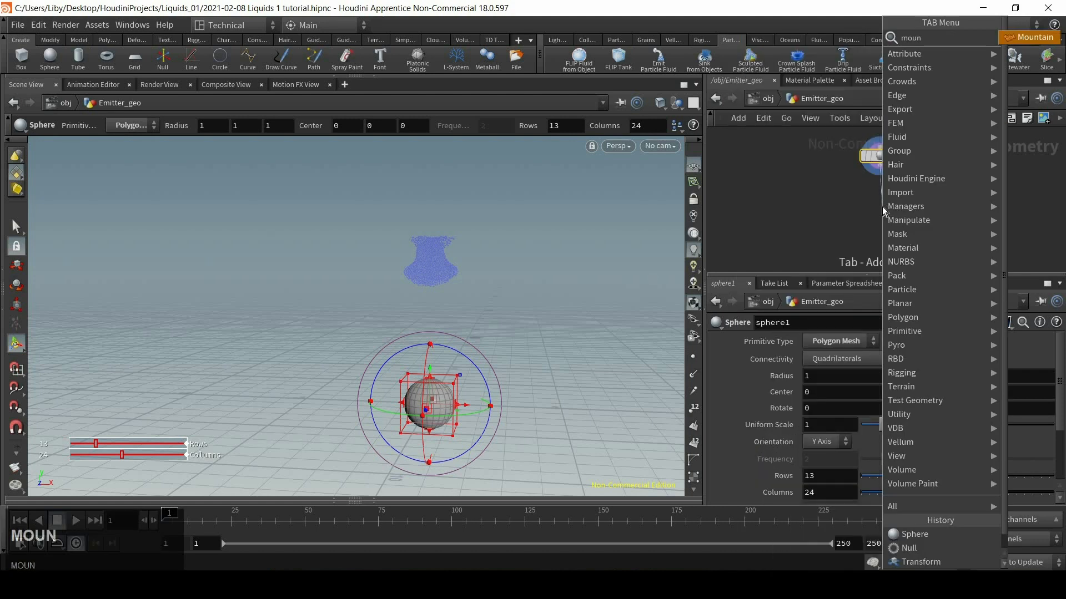
{"action": "key", "text": "Return"}
{"action": "left_click", "coordinate": [881, 206]}
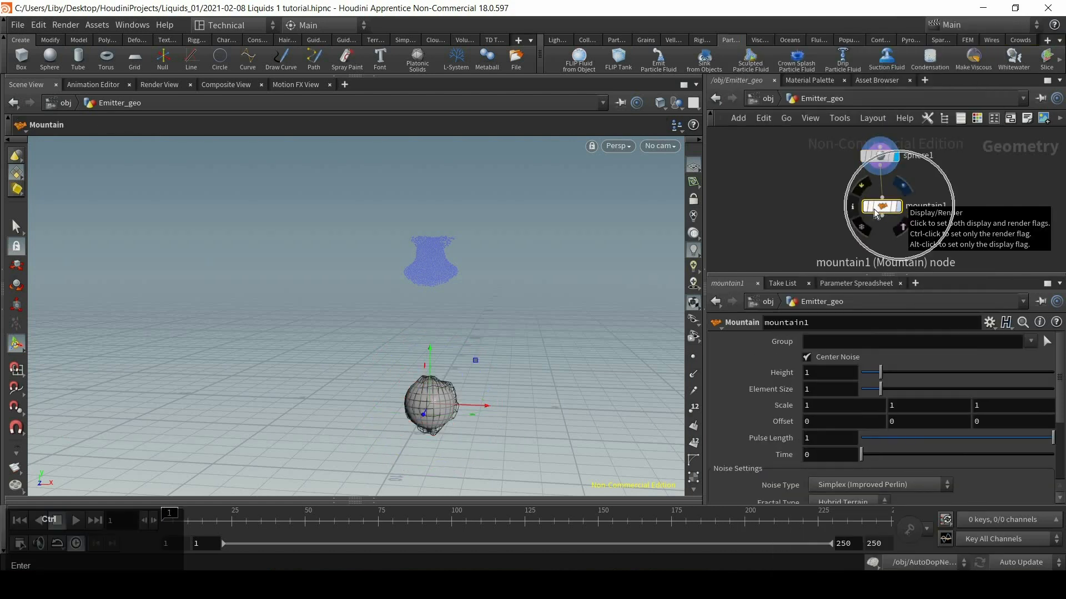
{"action": "left_click", "coordinate": [897, 207]}
Deform the sphere into a lumpy rock by setting mountain1's Element Size to 4.34 and Height to 2.72
{"action": "right_click_drag", "start_coordinate": [550, 243], "coordinate": [481, 304], "text": "alt"}
{"action": "middle_click_drag", "start_coordinate": [481, 304], "coordinate": [518, 265], "text": "alt"}
{"action": "left_click_drag", "start_coordinate": [918, 390], "coordinate": [906, 372]}
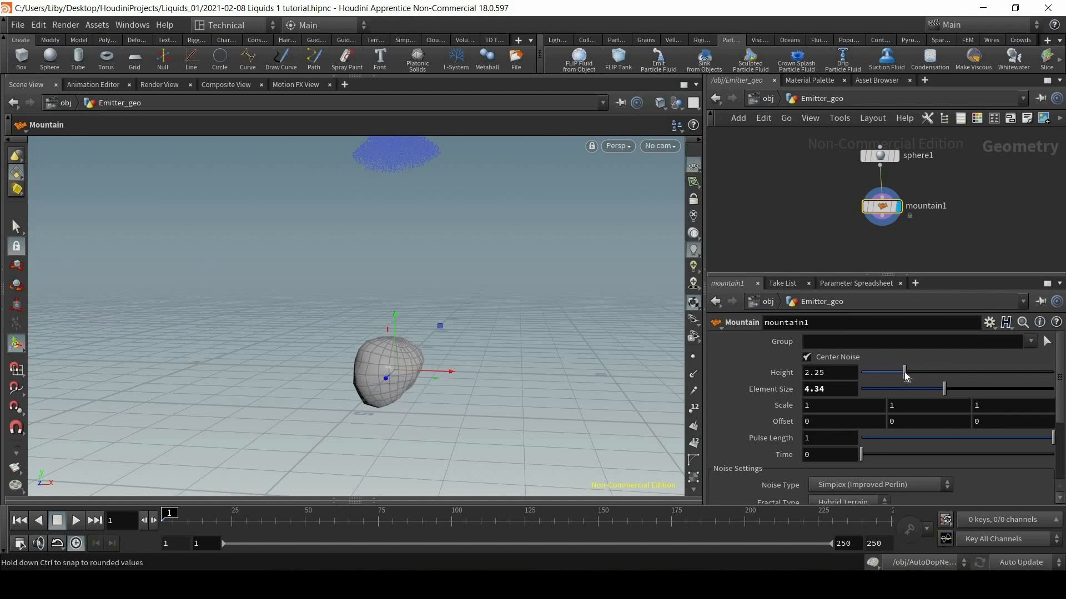
{"action": "key", "text": "alt"}
{"action": "left_click_drag", "start_coordinate": [559, 329], "coordinate": [563, 303], "text": "alt"}
{"action": "left_click_drag", "start_coordinate": [507, 327], "coordinate": [544, 306], "text": "alt"}
Refine sphere1's mesh to 30 rows and 29 columns
{"action": "left_click", "coordinate": [880, 155]}
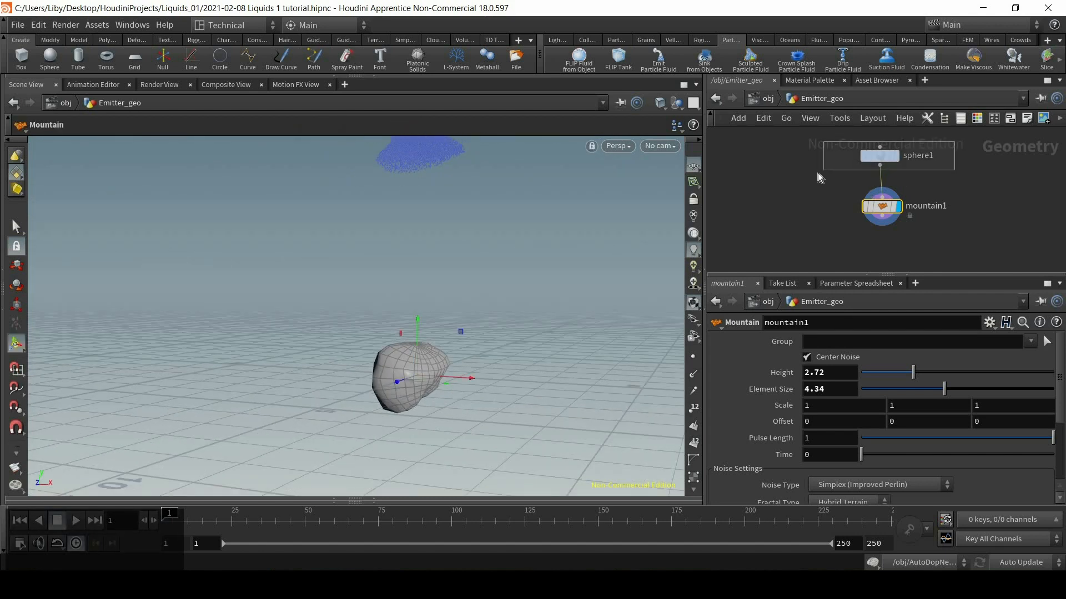
{"action": "scroll", "coordinate": [915, 449], "scroll_direction": "down", "scroll_amount": 1}
{"action": "left_click_drag", "start_coordinate": [905, 458], "coordinate": [970, 464]}
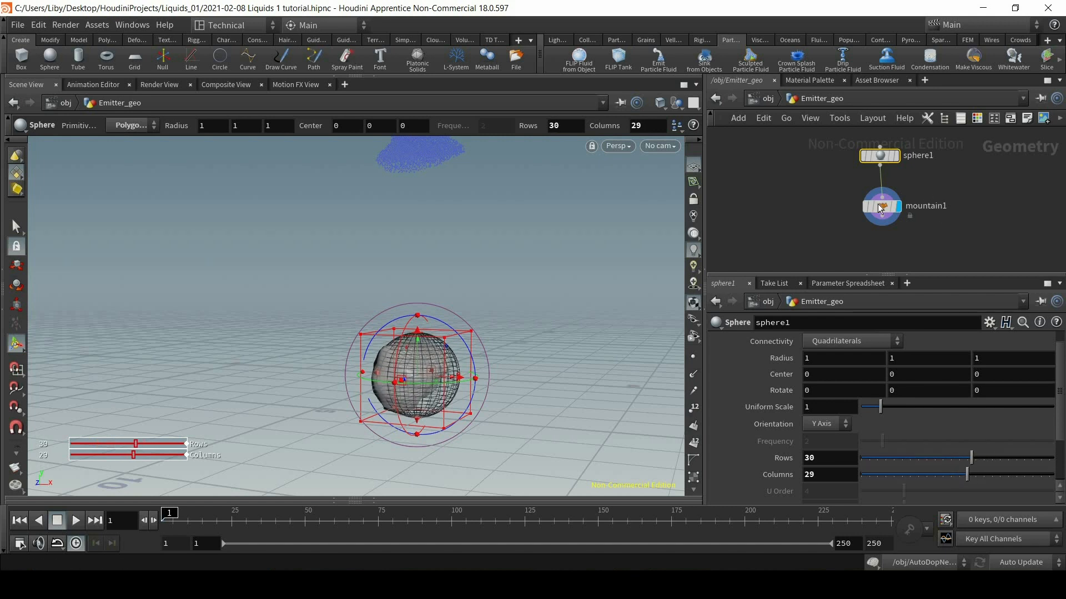
Set mountain1's Element Size to 4.54 and check the deformed shape
{"action": "left_click", "coordinate": [882, 206]}
{"action": "mouse_move", "coordinate": [944, 389]}
{"action": "left_mouse_down"}
{"action": "mouse_move", "coordinate": [966, 399]}
{"action": "mouse_move", "coordinate": [947, 391]}
{"action": "left_mouse_up"}
{"action": "mouse_move", "coordinate": [506, 368]}
{"action": "left_mouse_down"}
{"action": "mouse_move", "coordinate": [524, 369]}
{"action": "mouse_move", "coordinate": [516, 377]}
{"action": "left_mouse_up"}
Connect a Transform node after mountain1 and set it as the displayed node
{"action": "key", "text": "Tab"}
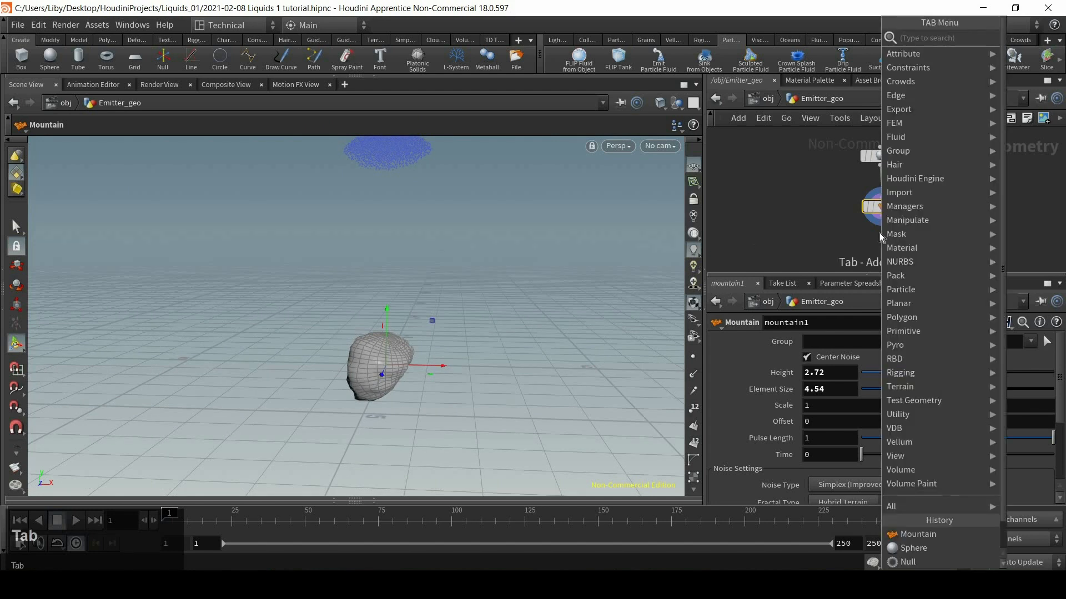
{"action": "type", "text": "tran"}
{"action": "key", "text": "Return"}
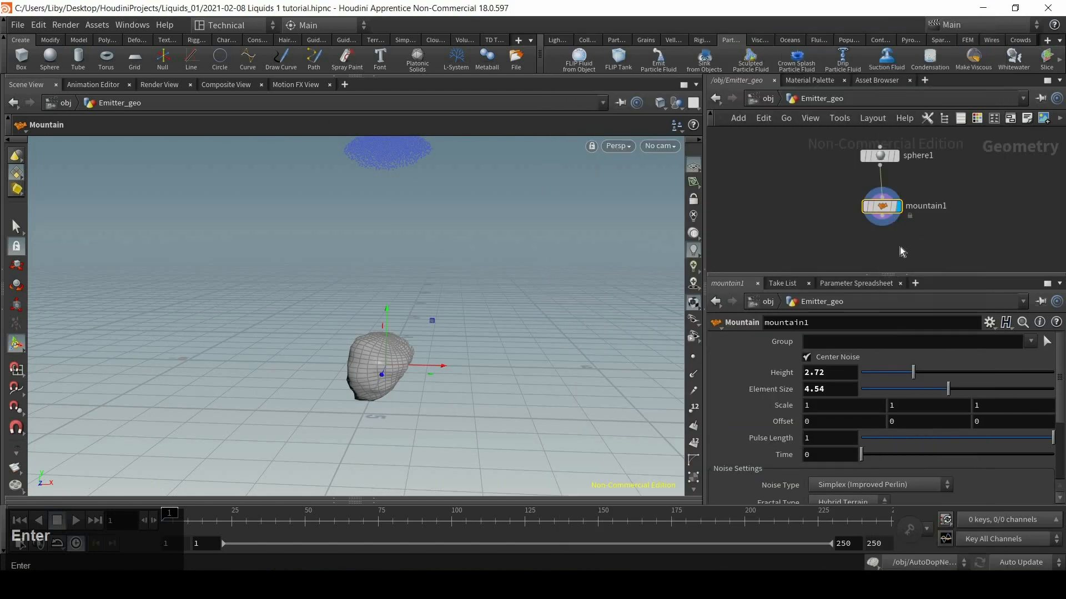
{"action": "left_click", "coordinate": [899, 247]}
Move the emitter shape above and beside the pig-head fluid, with Translate -4.4, 10.0692, 0 and a Y rotation of -42.5994
{"action": "scroll", "coordinate": [541, 383], "scroll_direction": "down", "scroll_amount": 3}
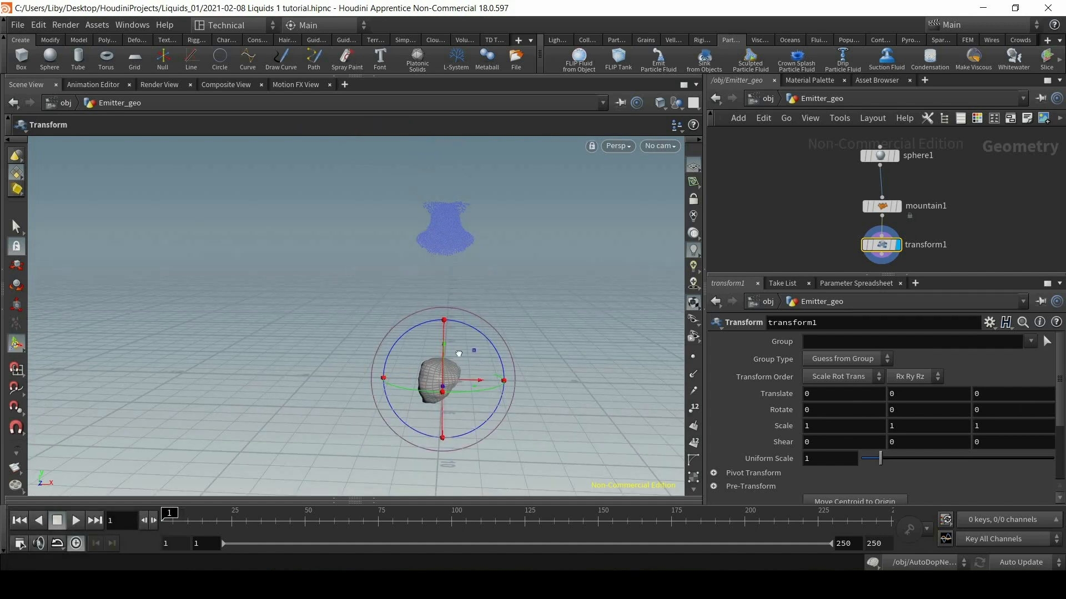
{"action": "left_click_drag", "start_coordinate": [452, 348], "coordinate": [476, 67]}
{"action": "middle_click_drag", "start_coordinate": [544, 285], "coordinate": [539, 371], "text": "alt"}
{"action": "left_click_drag", "start_coordinate": [520, 261], "coordinate": [488, 272], "text": "alt"}
{"action": "left_click_drag", "start_coordinate": [476, 168], "coordinate": [477, 128]}
{"action": "left_click_drag", "start_coordinate": [462, 230], "coordinate": [829, 410], "text": "alt"}
{"action": "key", "text": "ctrl+z"}
{"action": "middle_click_drag", "start_coordinate": [836, 393], "coordinate": [1028, 380]}
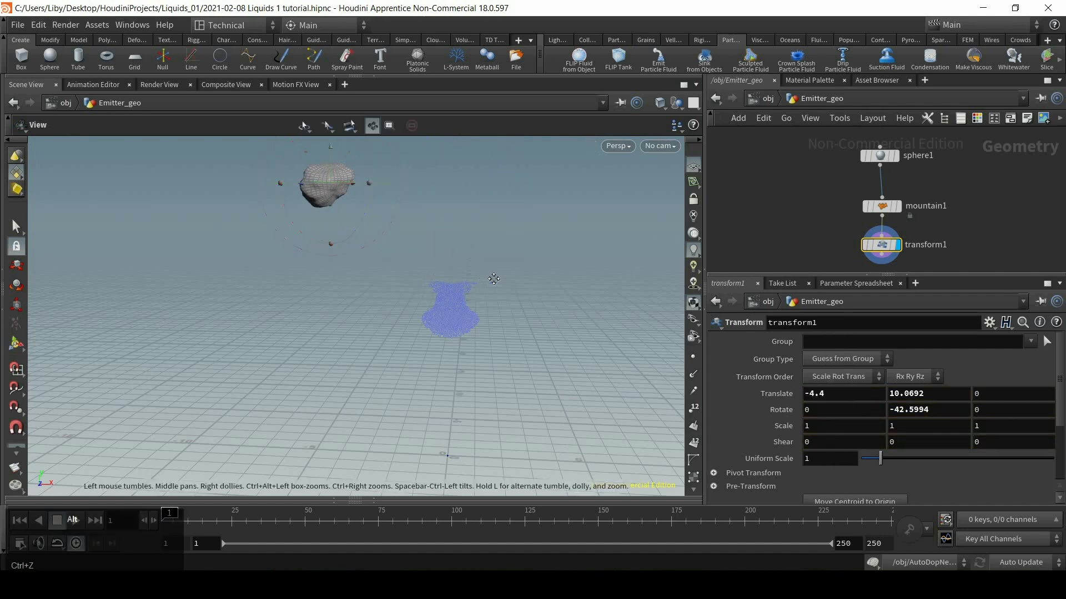
{"action": "middle_click_drag", "start_coordinate": [493, 278], "coordinate": [524, 282], "text": "alt"}
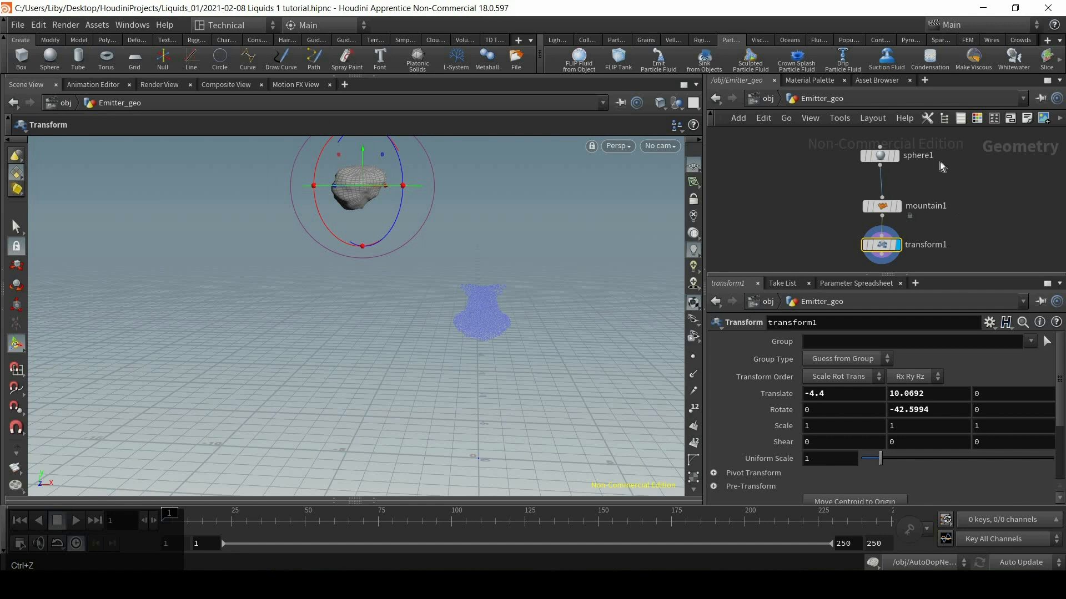
Connect a Null node named OUT_emitter after transform1 and display it
{"action": "left_click", "coordinate": [875, 238]}
{"action": "key", "text": "Tab"}
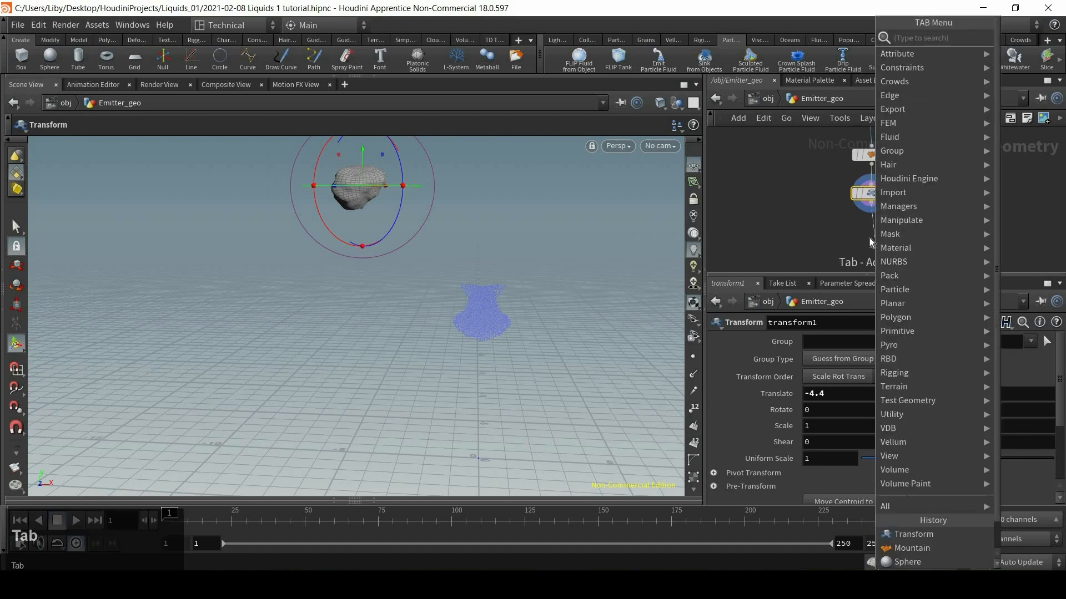
{"action": "type", "text": "null"}
{"action": "key", "text": "Return"}
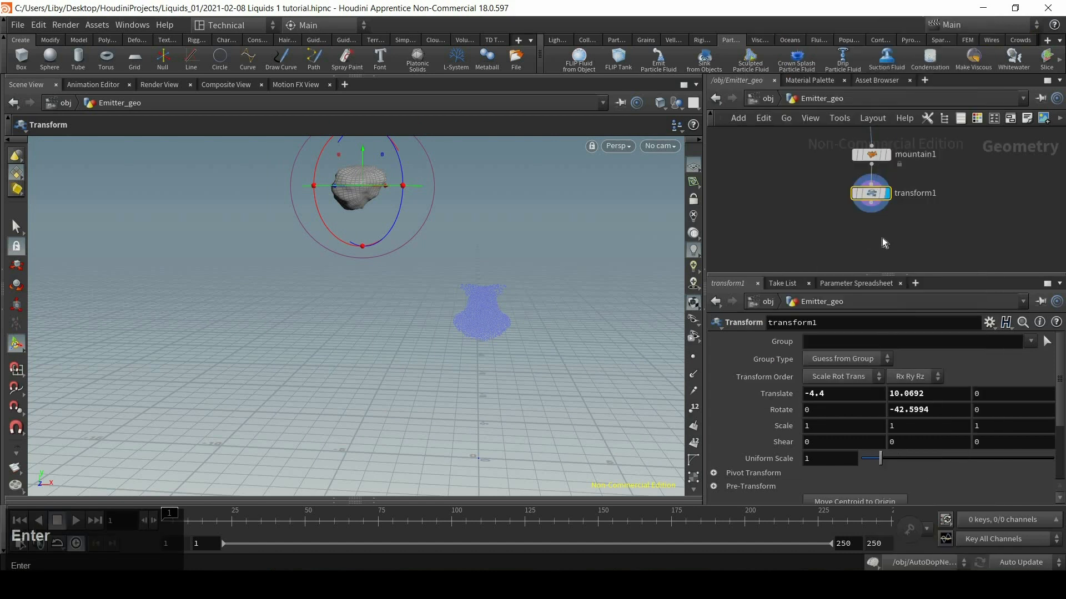
{"action": "double_click", "coordinate": [898, 238]}
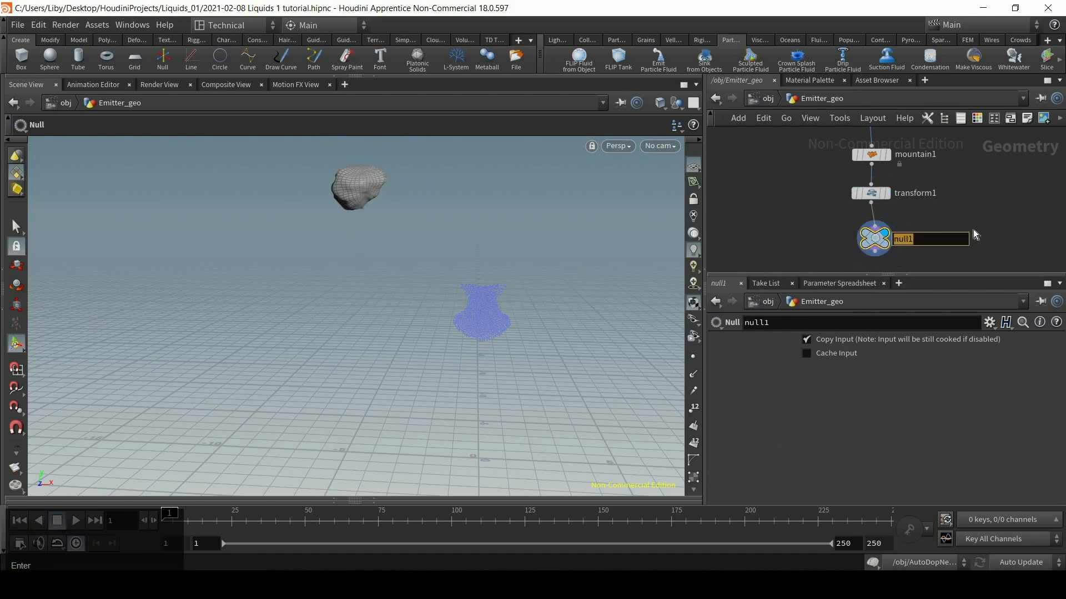
{"action": "type", "text": "OUT_emitter"}
{"action": "key", "text": "Return"}
Lay out the emitter's node chain automatically and frame all its nodes
{"action": "key", "text": "l"}
{"action": "key", "text": "h"}
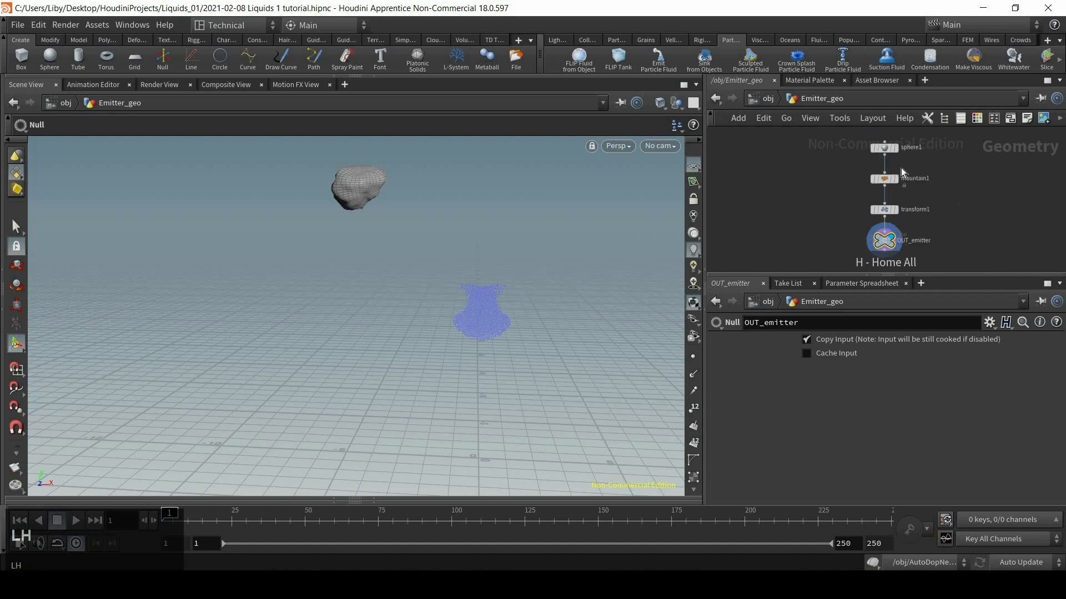
{"action": "left_click_drag", "start_coordinate": [831, 135], "coordinate": [807, 192]}
{"action": "left_click_drag", "start_coordinate": [813, 203], "coordinate": [952, 221]}
{"action": "left_click_drag", "start_coordinate": [963, 231], "coordinate": [822, 245]}
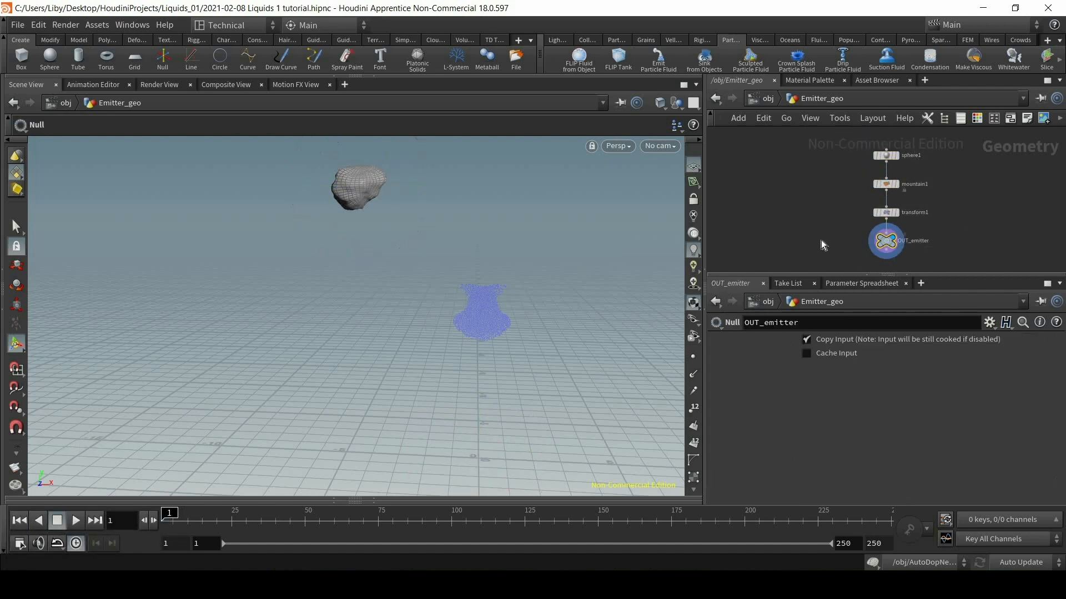
From the object level, use Emit Particle Fluid to make Emitter_geo emit into the existing pig-head FLIP fluid object
{"action": "left_click", "coordinate": [767, 99]}
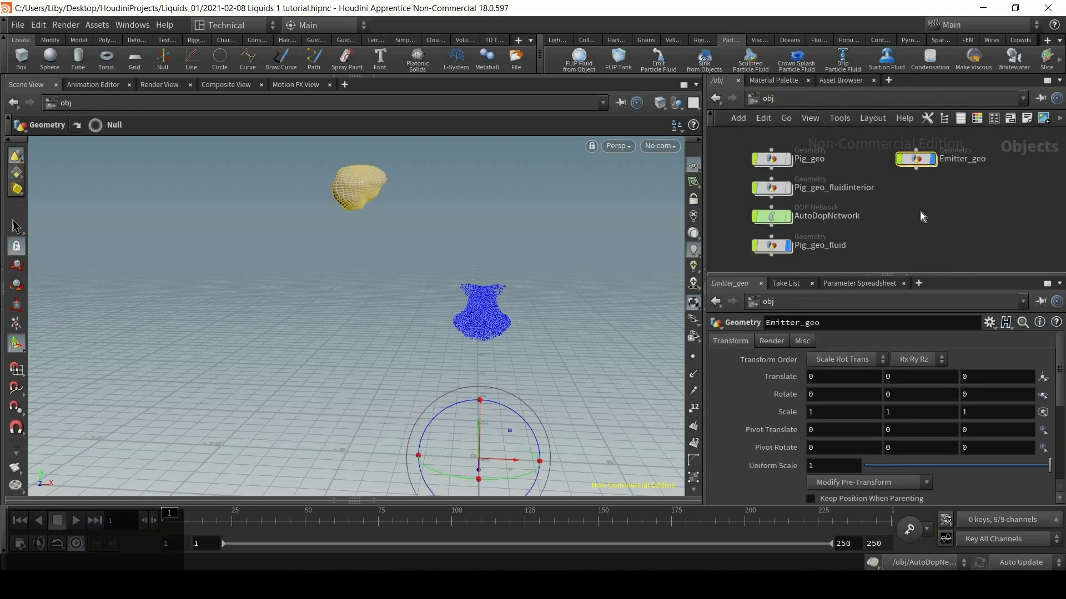
{"action": "left_click", "coordinate": [962, 220]}
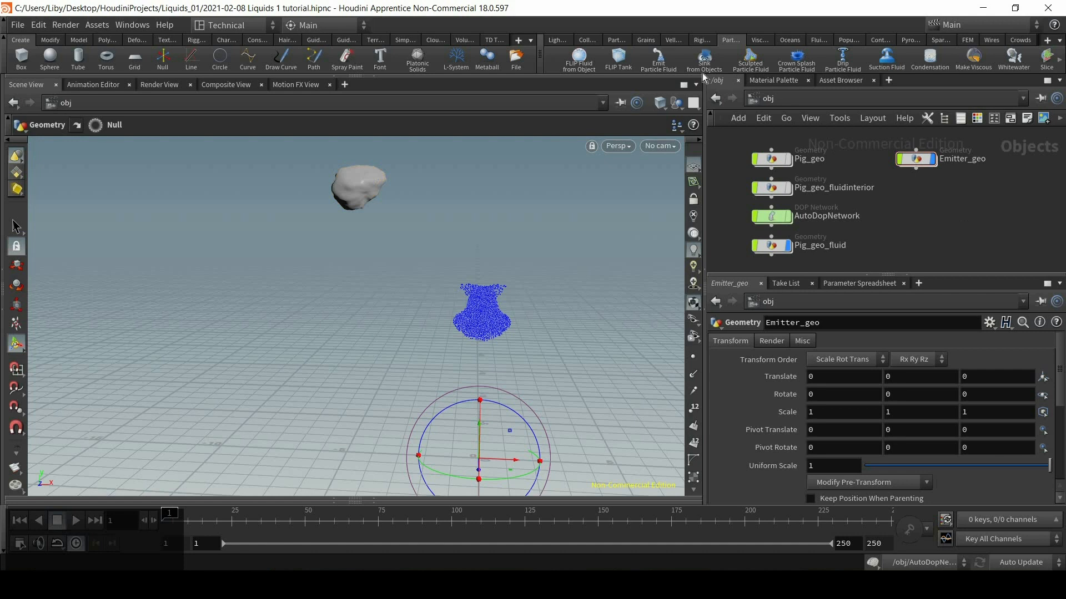
{"action": "left_click", "coordinate": [659, 59]}
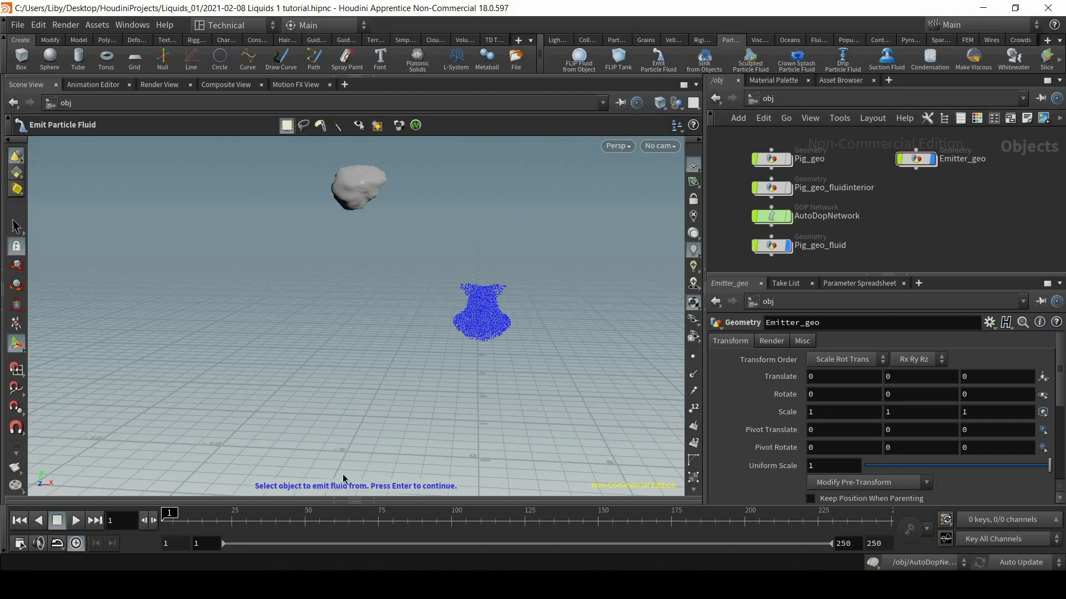
{"action": "left_click", "coordinate": [365, 181]}
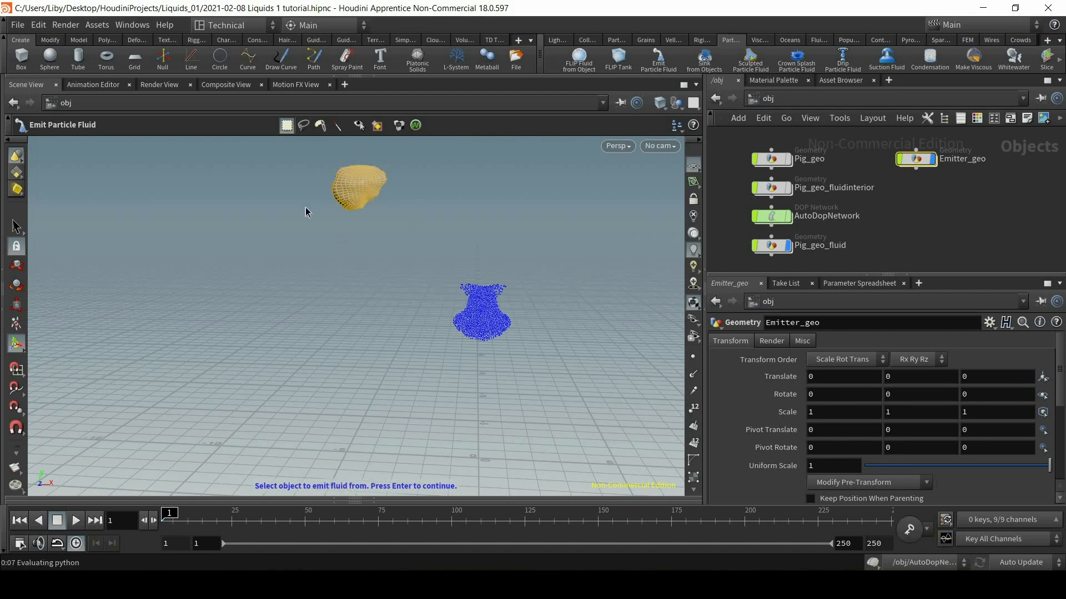
{"action": "key", "text": "Return"}
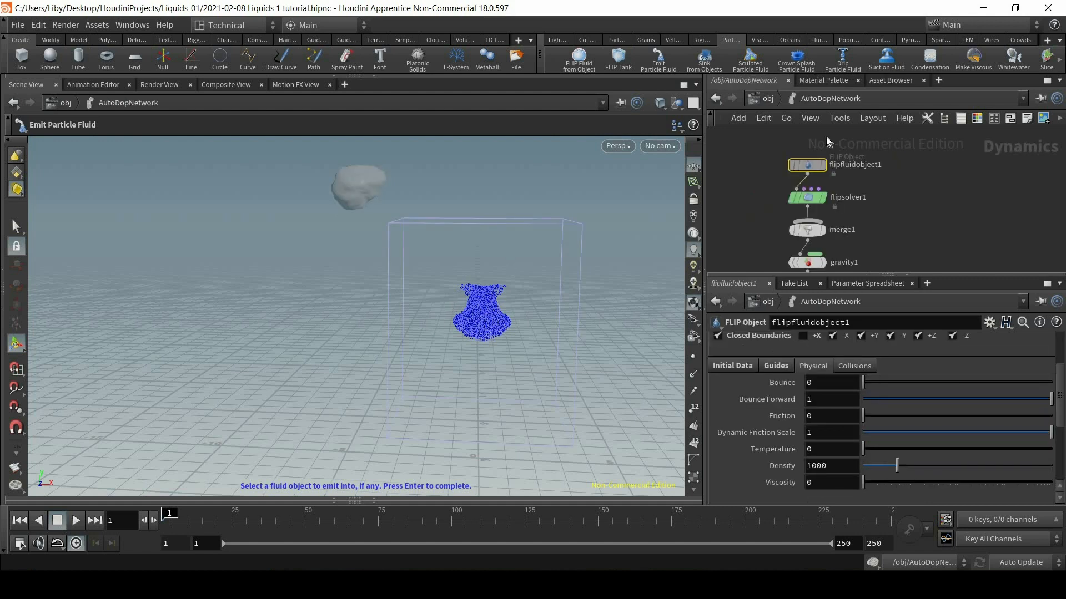
{"action": "left_click", "coordinate": [478, 315]}
{"action": "left_click", "coordinate": [482, 315]}
{"action": "key", "text": "Return"}
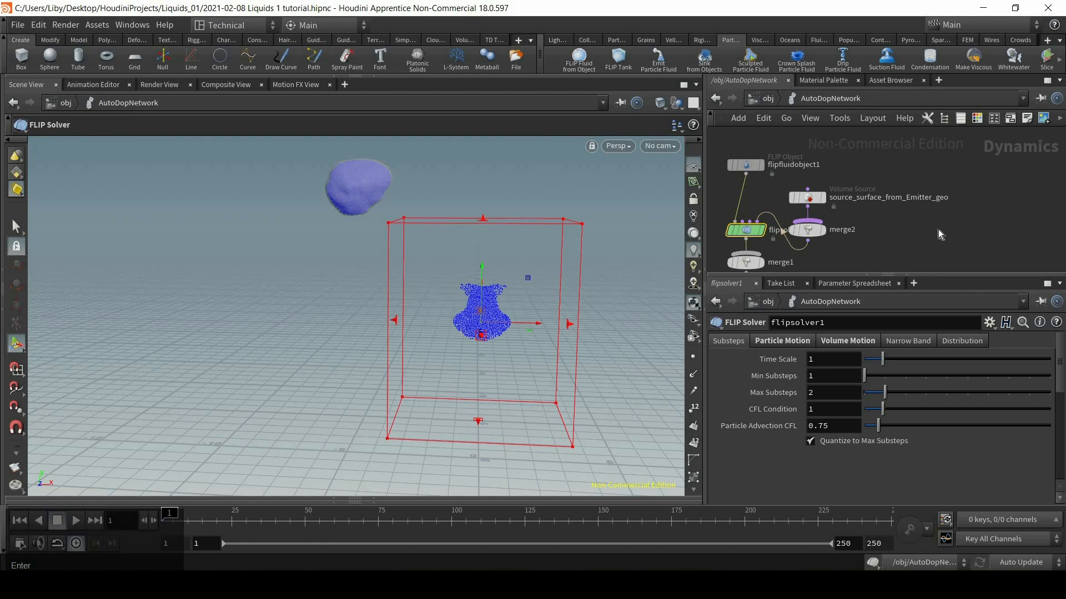
Rearrange flipfluidobject1, source_surface_from_Emitter_geo and merge2 above flipsolver1 so their connections are easy to follow
{"action": "scroll", "coordinate": [938, 229], "scroll_direction": "down", "scroll_amount": 1}
{"action": "middle_click_drag", "start_coordinate": [987, 213], "coordinate": [1044, 208]}
{"action": "left_click_drag", "start_coordinate": [938, 170], "coordinate": [880, 231]}
{"action": "left_click_drag", "start_coordinate": [885, 198], "coordinate": [915, 170]}
{"action": "left_click_drag", "start_coordinate": [829, 171], "coordinate": [803, 177]}
{"action": "scroll", "coordinate": [811, 169], "scroll_direction": "up", "scroll_amount": 2}
{"action": "left_click", "coordinate": [817, 170]}
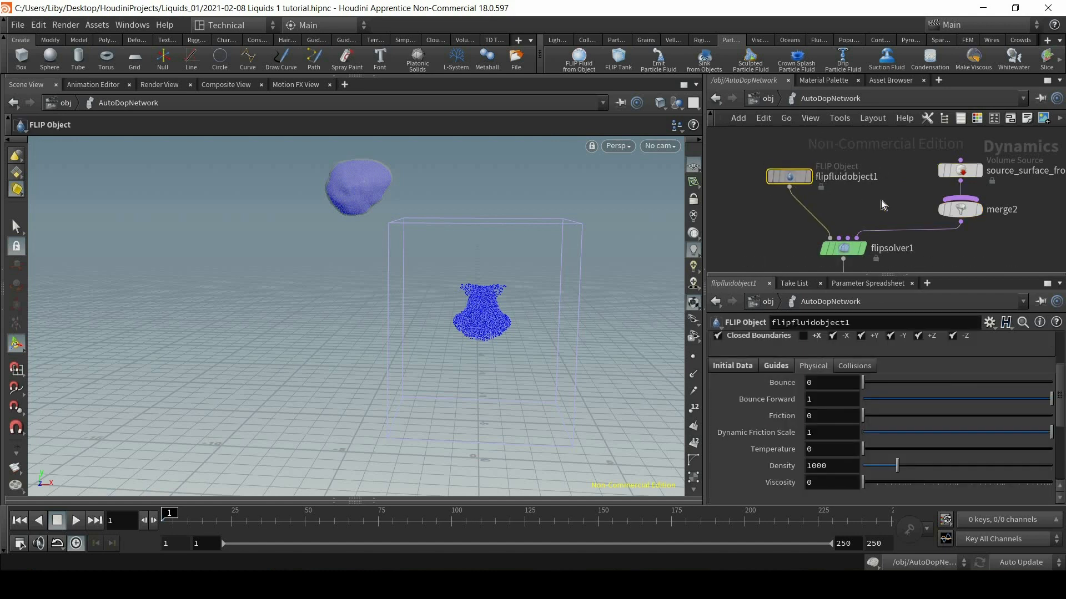
{"action": "left_click_drag", "start_coordinate": [957, 169], "coordinate": [914, 169]}
{"action": "middle_click_drag", "start_coordinate": [965, 198], "coordinate": [921, 201]}
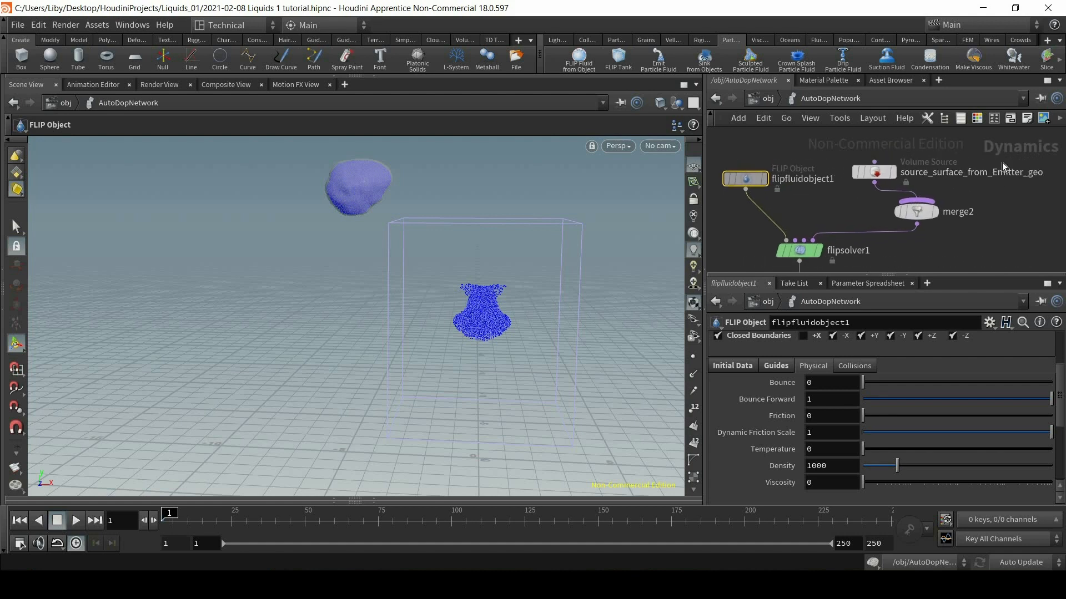
{"action": "left_click_drag", "start_coordinate": [899, 209], "coordinate": [911, 145]}
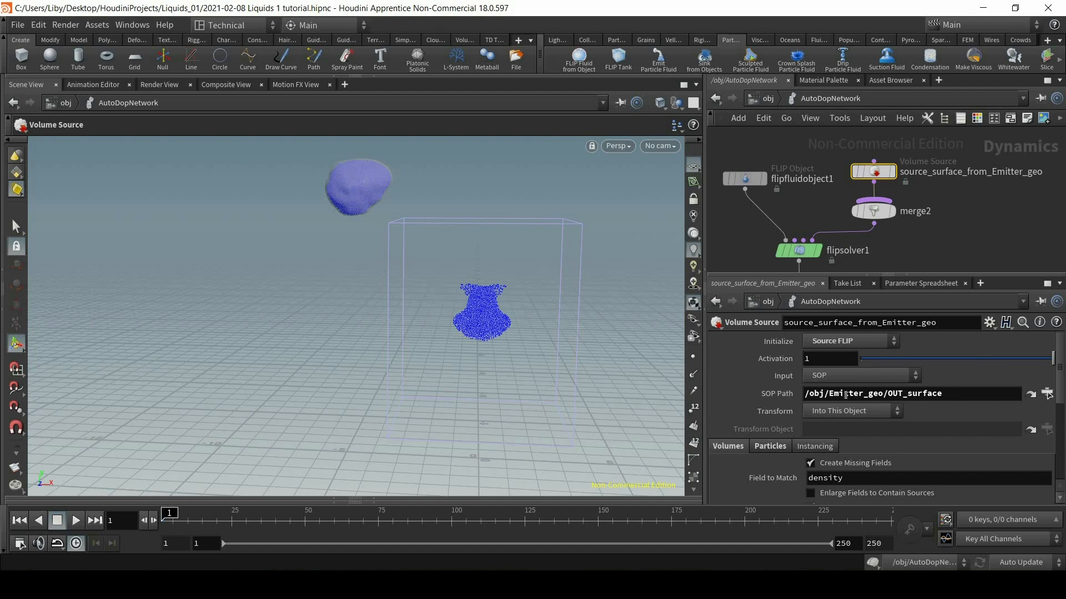
Jump from the SOP Path of source_surface_from_Emitter_geo to the referenced OUT_surface node
{"action": "left_click", "coordinate": [842, 394]}
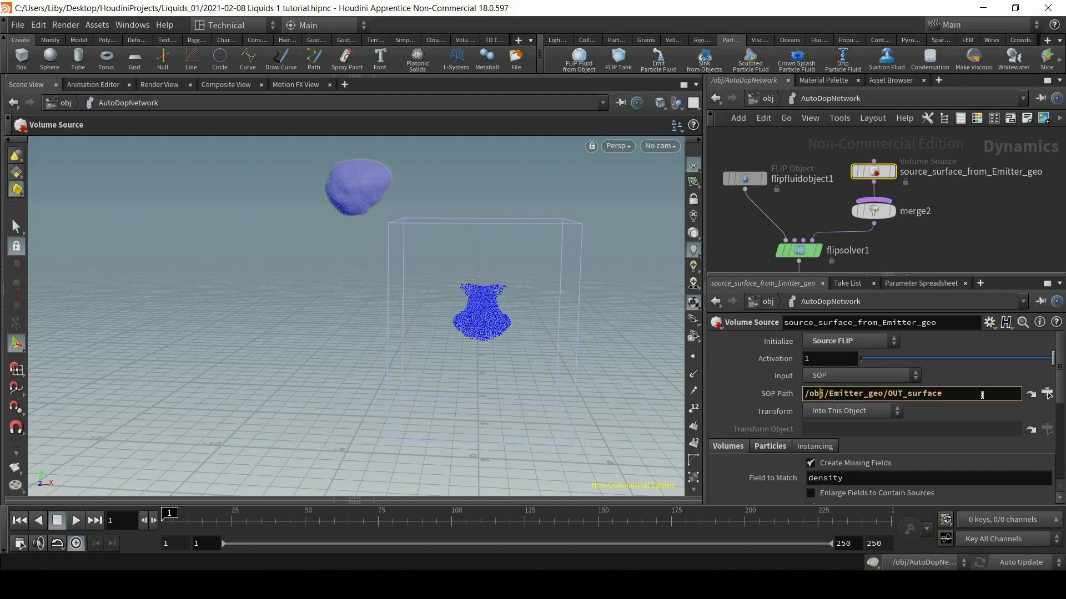
{"action": "left_click_drag", "start_coordinate": [942, 396], "coordinate": [888, 400]}
{"action": "left_click", "coordinate": [1030, 395]}
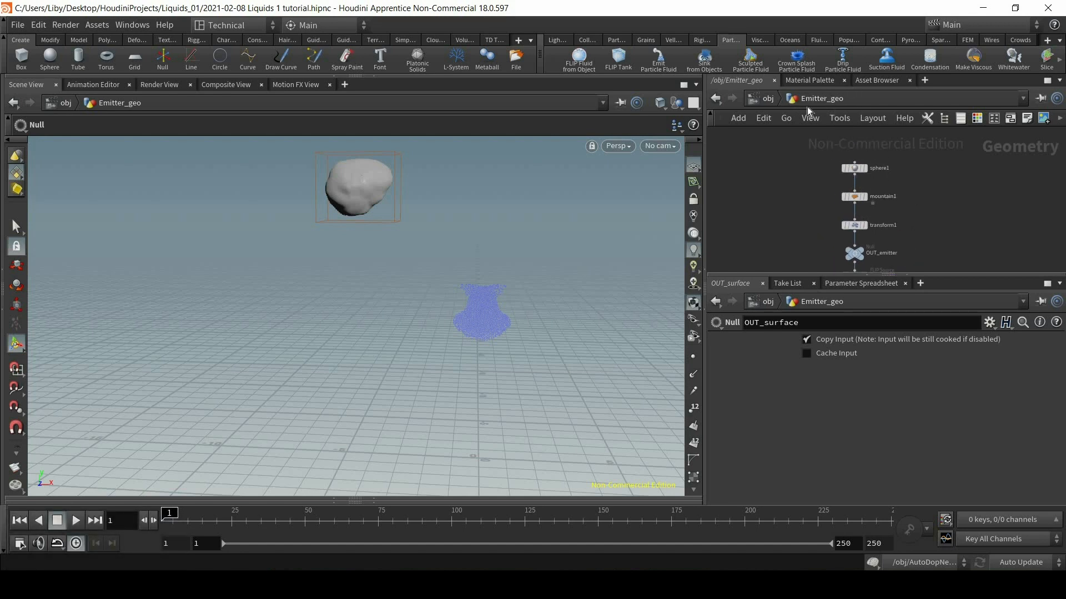
Examine the emitter's node chain from sphere1 and mountain1 through OUT_emitter to create_surface and OUT_surface
{"action": "scroll", "coordinate": [928, 190], "scroll_direction": "up", "scroll_amount": 3}
{"action": "left_click", "coordinate": [827, 159]}
{"action": "left_click", "coordinate": [827, 201]}
{"action": "middle_click_drag", "start_coordinate": [888, 234], "coordinate": [909, 158]}
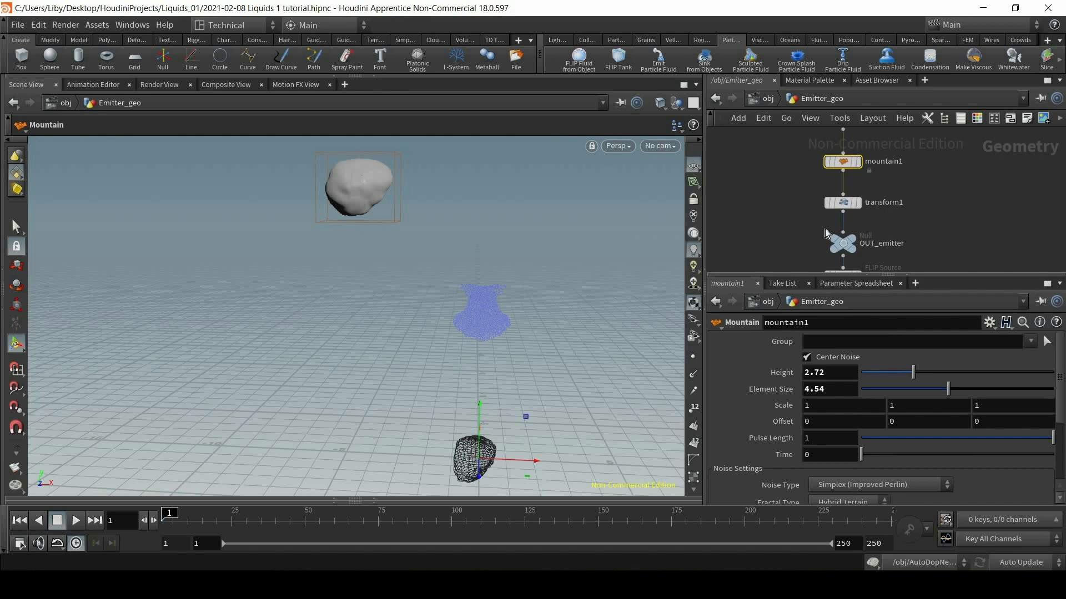
{"action": "left_click", "coordinate": [849, 166]}
{"action": "middle_click_drag", "start_coordinate": [791, 195], "coordinate": [790, 178]}
{"action": "left_click_drag", "start_coordinate": [771, 184], "coordinate": [1005, 211]}
{"action": "mouse_move", "coordinate": [965, 215]}
{"action": "middle_mouse_down"}
{"action": "mouse_move", "coordinate": [957, 172]}
{"action": "mouse_move", "coordinate": [955, 209]}
{"action": "middle_mouse_up"}
Inspect the emitter's generated surface up close in the viewport
{"action": "right_click_drag", "start_coordinate": [283, 239], "coordinate": [440, 164], "text": "alt"}
{"action": "right_click_drag", "start_coordinate": [427, 355], "coordinate": [457, 386], "text": "alt"}
{"action": "middle_click_drag", "start_coordinate": [416, 155], "coordinate": [411, 355], "text": "alt"}
{"action": "right_click_drag", "start_coordinate": [428, 77], "coordinate": [429, 357], "text": "alt"}
{"action": "middle_click_drag", "start_coordinate": [429, 356], "coordinate": [448, 412], "text": "alt"}
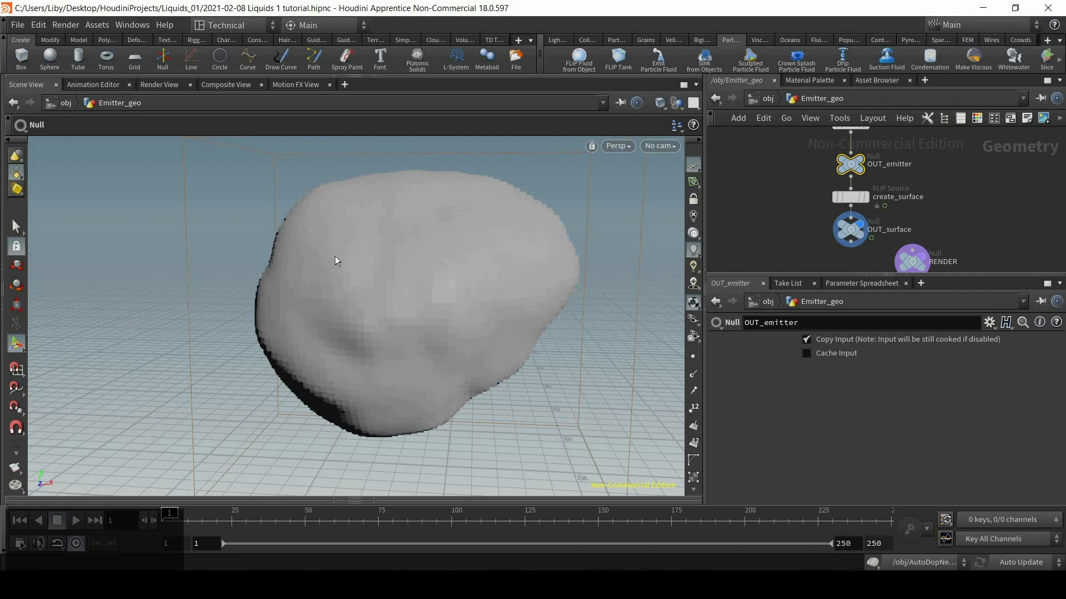
{"action": "left_click_drag", "start_coordinate": [482, 339], "coordinate": [481, 354], "text": "alt"}
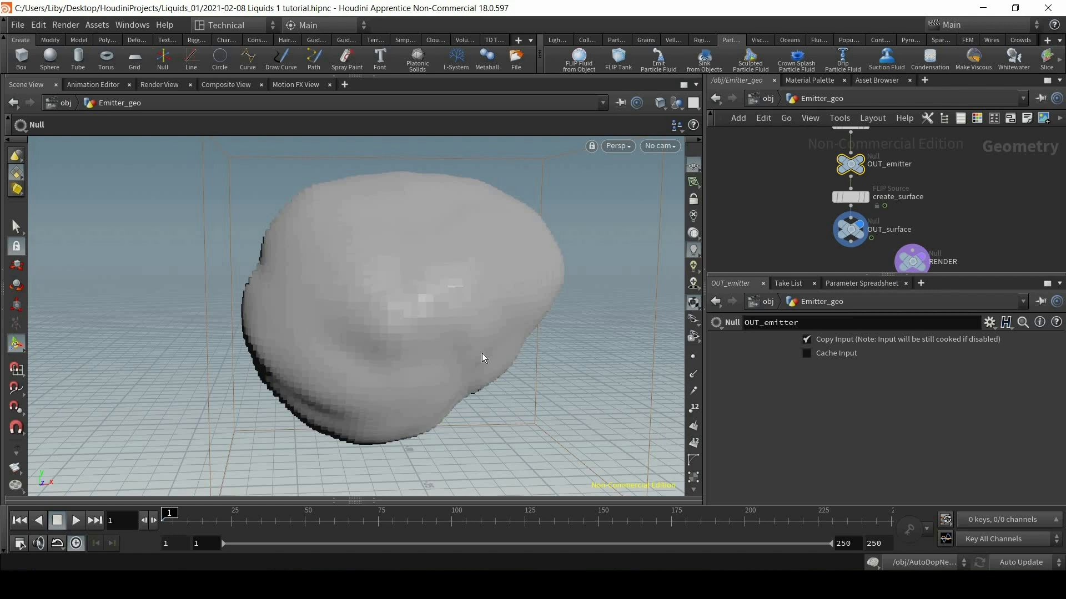
Select and display the create_surface FLIP Source node
{"action": "left_click", "coordinate": [867, 198]}
{"action": "left_click", "coordinate": [852, 199]}
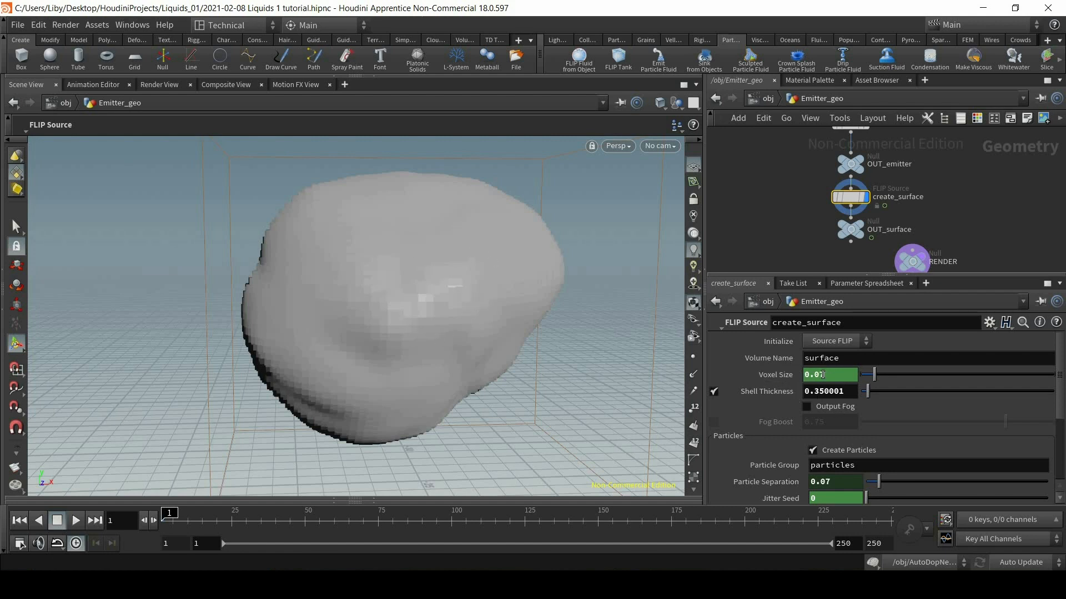
{"action": "left_click_drag", "start_coordinate": [359, 266], "coordinate": [408, 277], "text": "alt"}
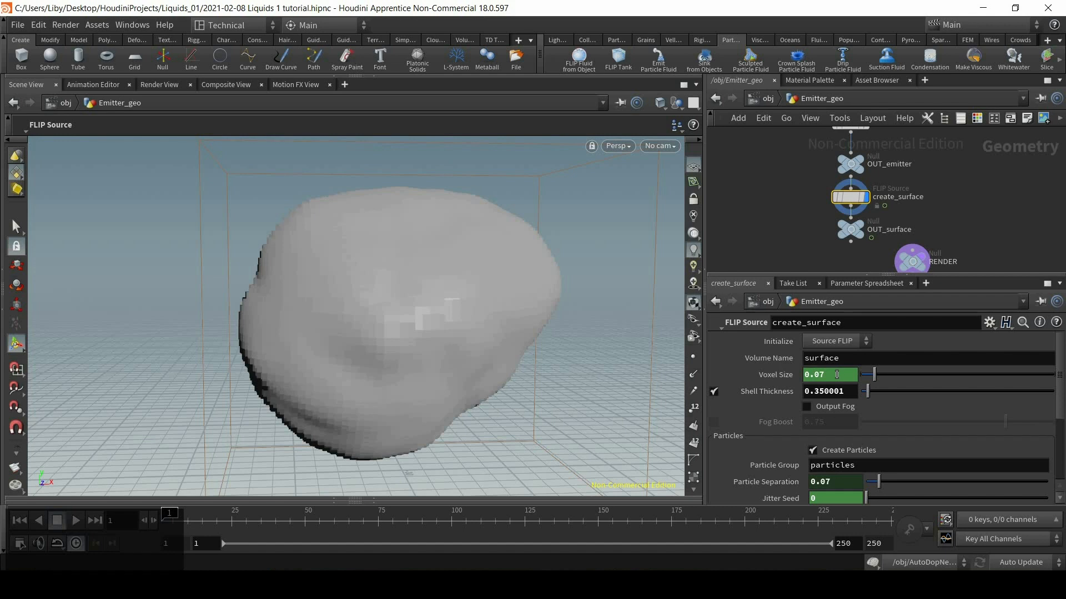
{"action": "left_click_drag", "start_coordinate": [960, 383], "coordinate": [882, 380]}
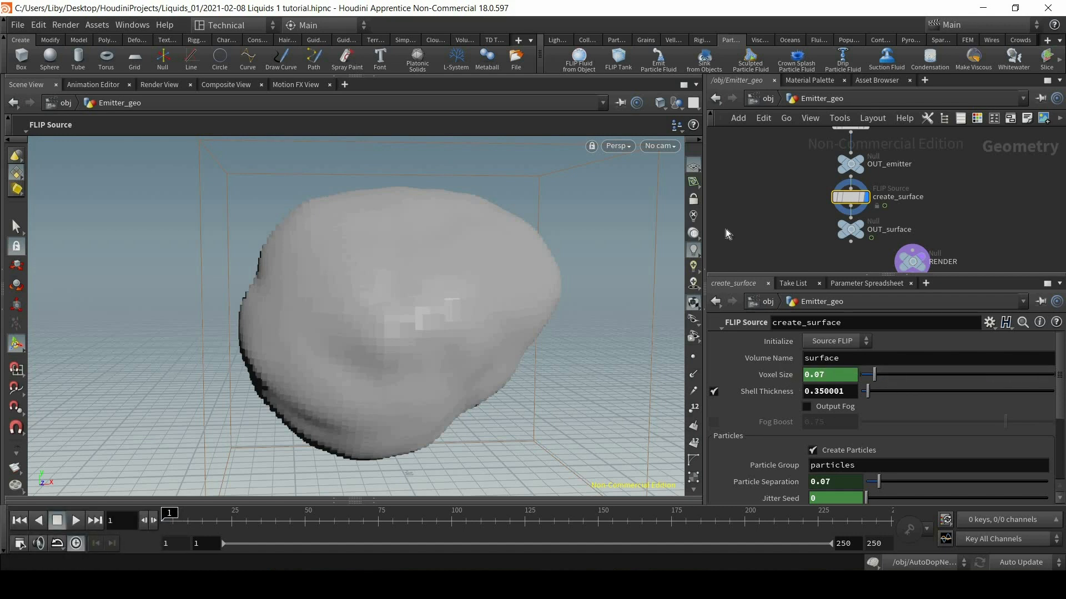
Widen the network and parameter panes and show the full Voxel Size expression of create_surface
{"action": "left_click_drag", "start_coordinate": [601, 265], "coordinate": [429, 267]}
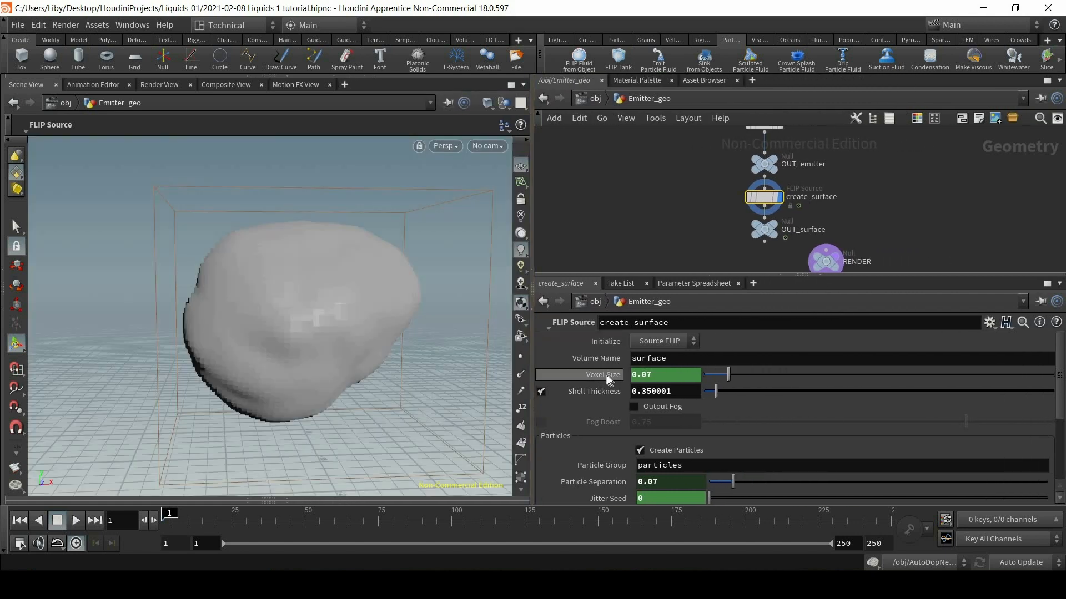
{"action": "right_click", "coordinate": [608, 375]}
{"action": "left_click", "coordinate": [614, 382]}
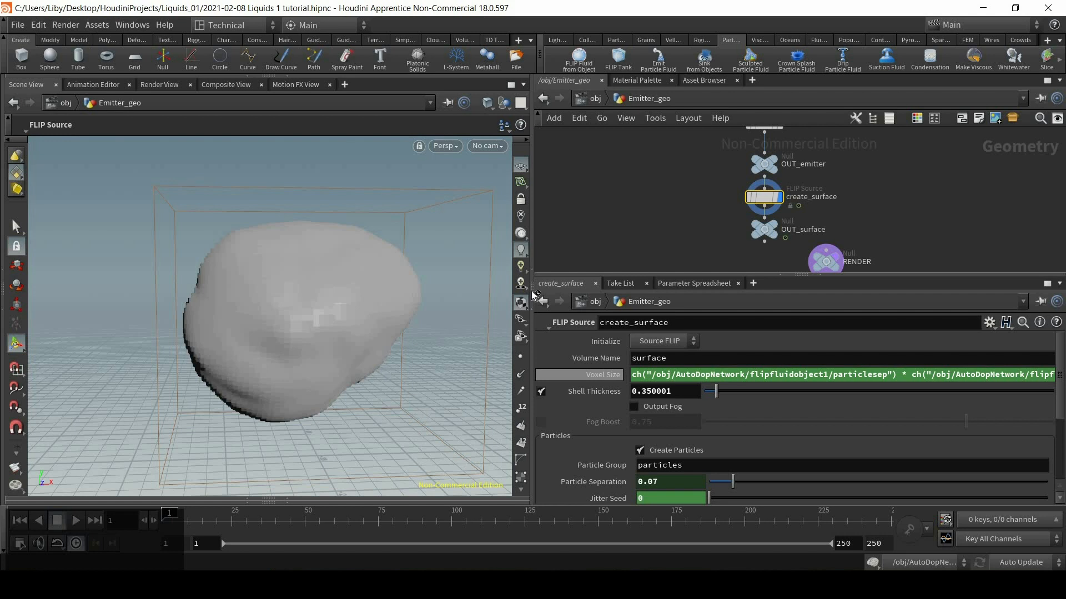
{"action": "left_click_drag", "start_coordinate": [534, 275], "coordinate": [355, 274]}
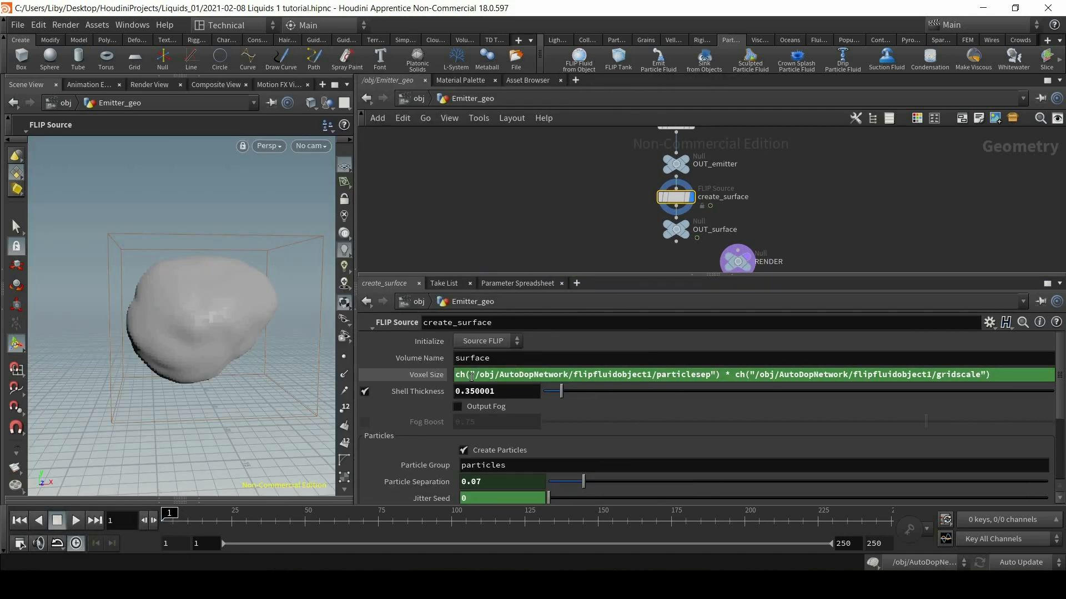
Examine how the Voxel Size expression multiplies flipfluidobject1's particlesep and gridscale channels
{"action": "double_click", "coordinate": [559, 376]}
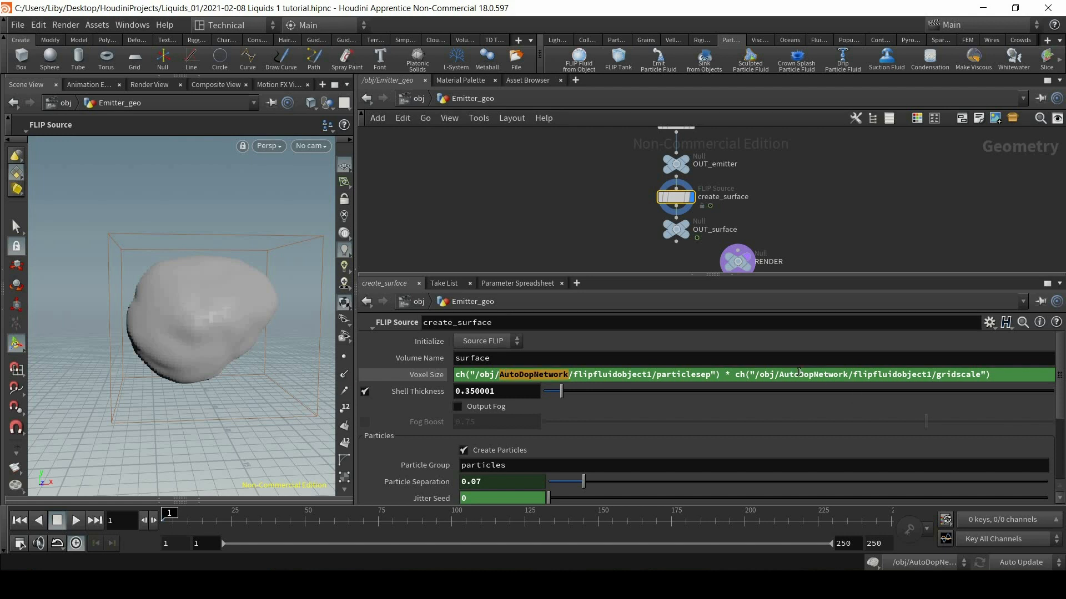
{"action": "left_click_drag", "start_coordinate": [780, 376], "coordinate": [844, 375]}
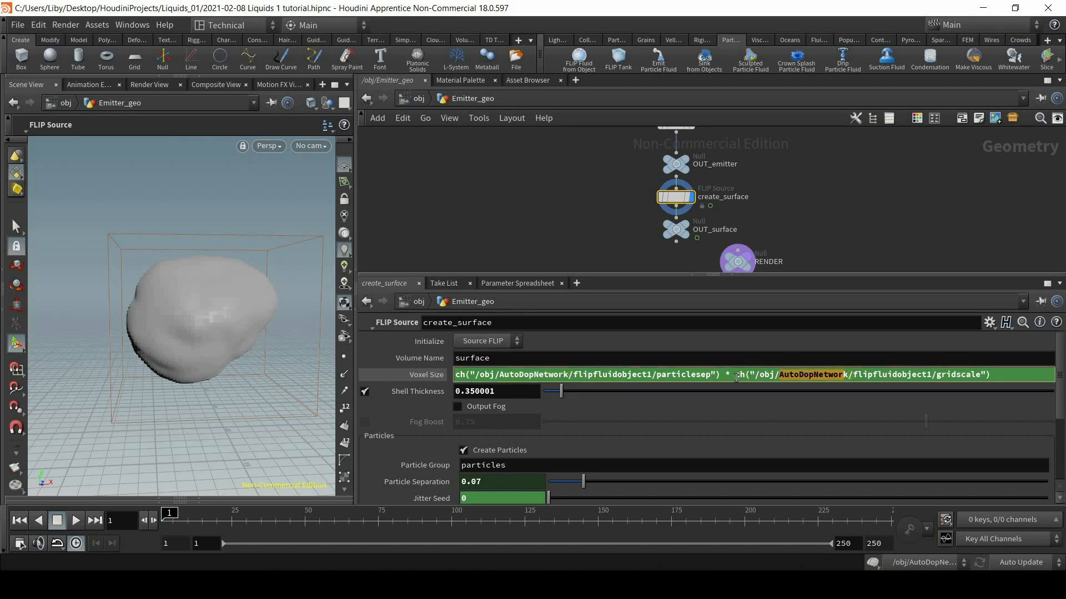
{"action": "double_click", "coordinate": [727, 375]}
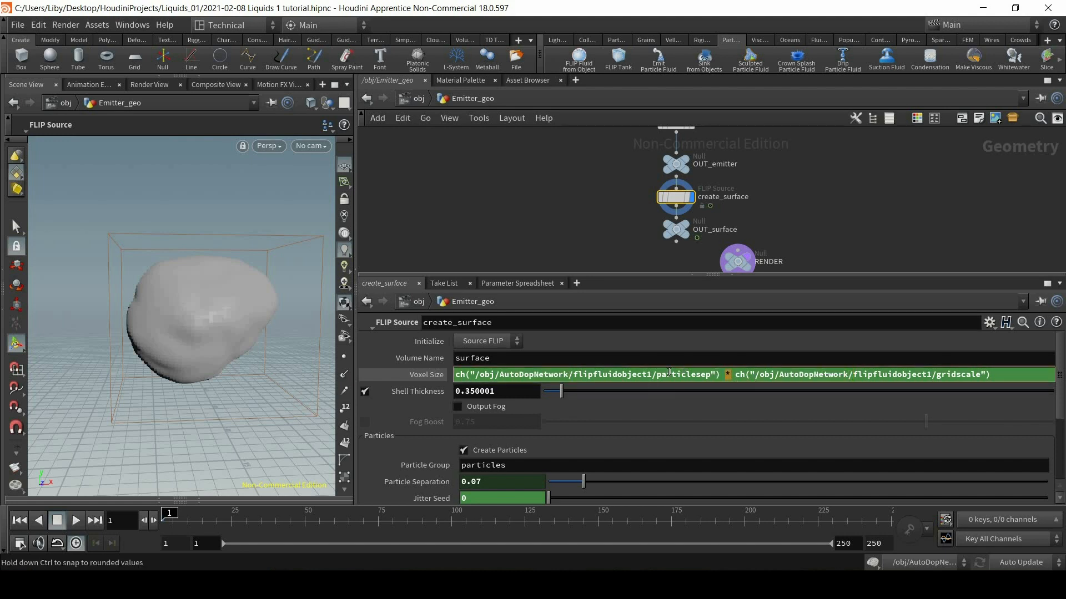
{"action": "left_click_drag", "start_coordinate": [657, 375], "coordinate": [712, 375]}
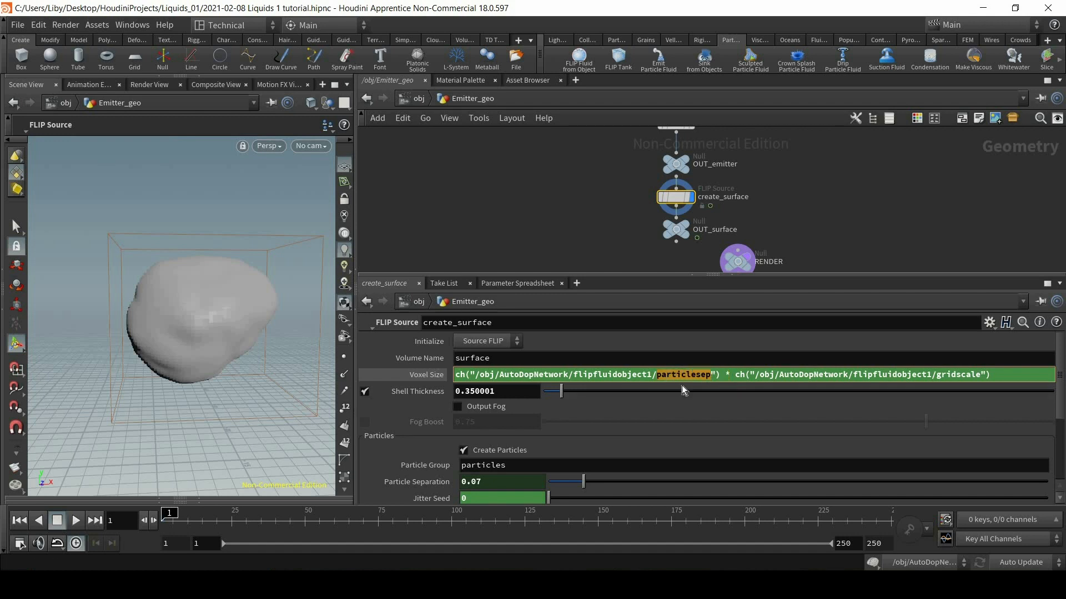
{"action": "left_click", "coordinate": [978, 376]}
{"action": "left_click_drag", "start_coordinate": [978, 375], "coordinate": [960, 377]}
{"action": "left_click", "coordinate": [1015, 376]}
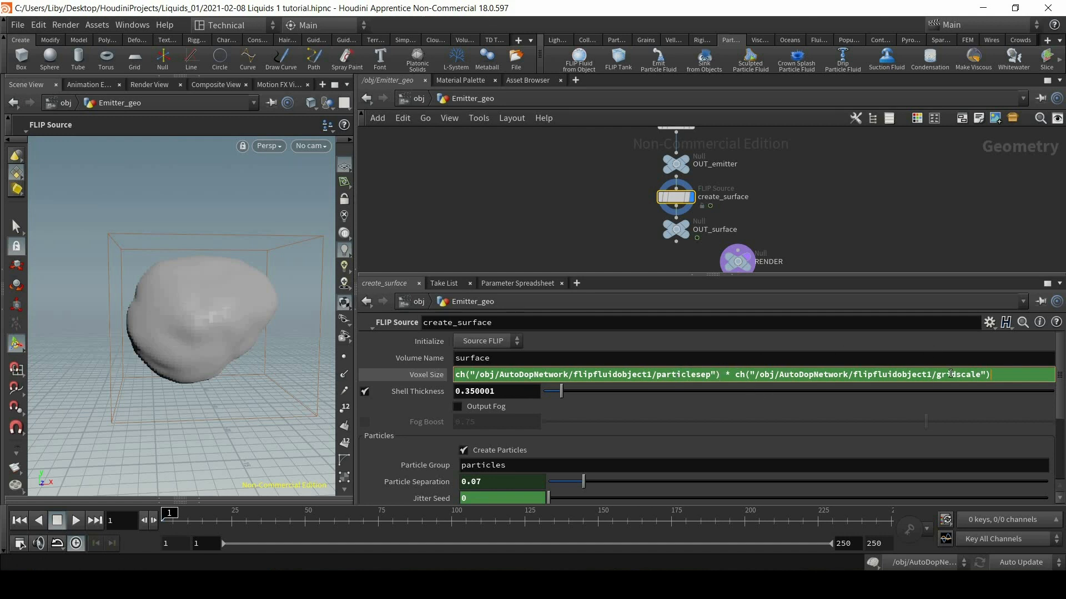
Check Particle Separation and Grid Scale on flipfluidobject1 in AutoDopNetwork and return to Emitter_geo
{"action": "left_click", "coordinate": [419, 101]}
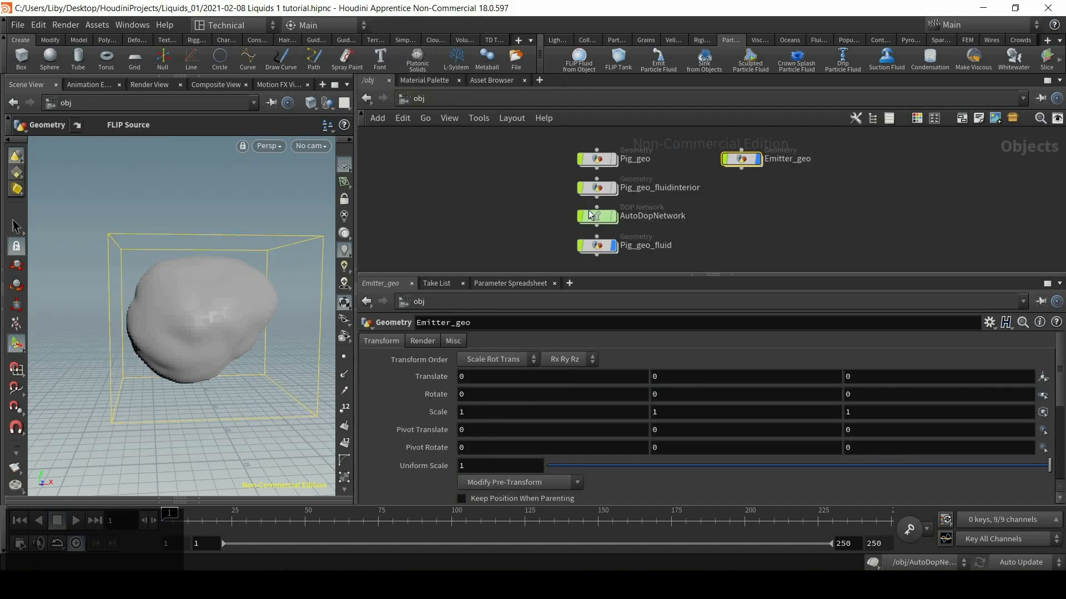
{"action": "double_click", "coordinate": [595, 218]}
{"action": "left_click_drag", "start_coordinate": [625, 174], "coordinate": [572, 179]}
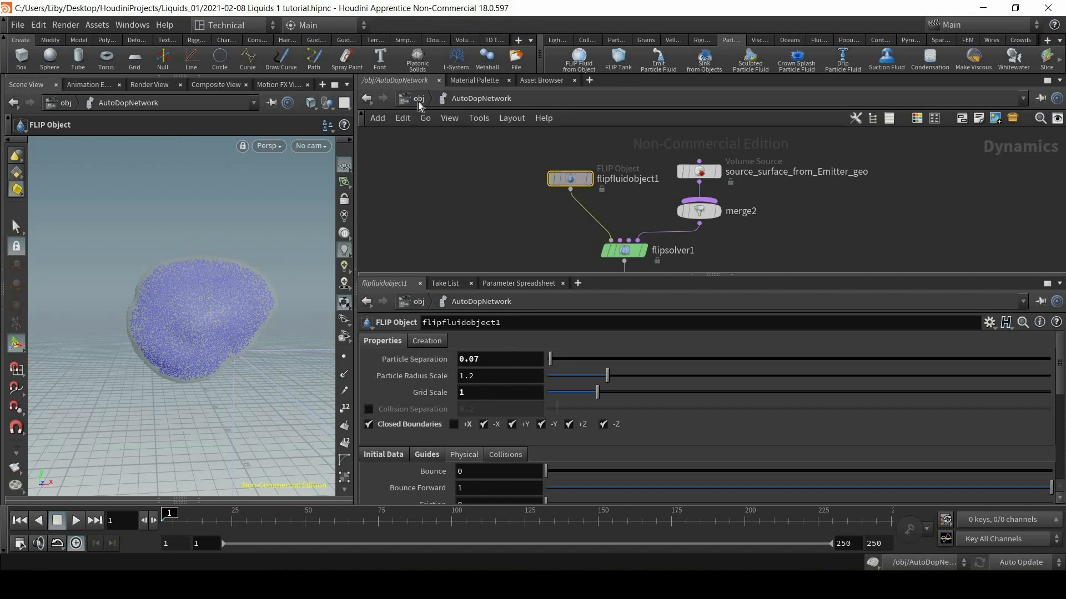
{"action": "key", "text": "u"}
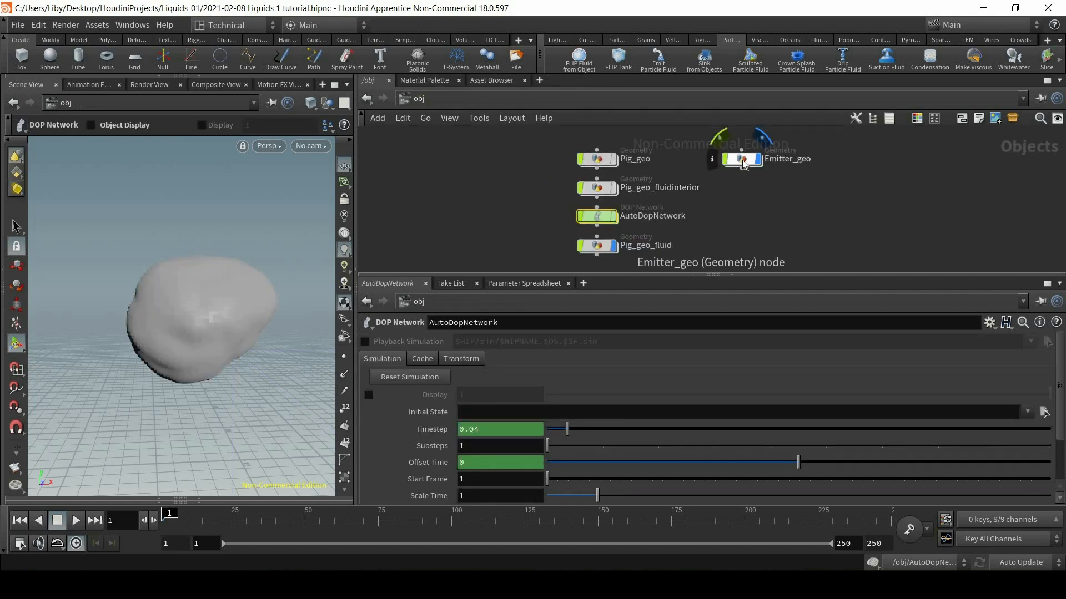
{"action": "double_click", "coordinate": [744, 162]}
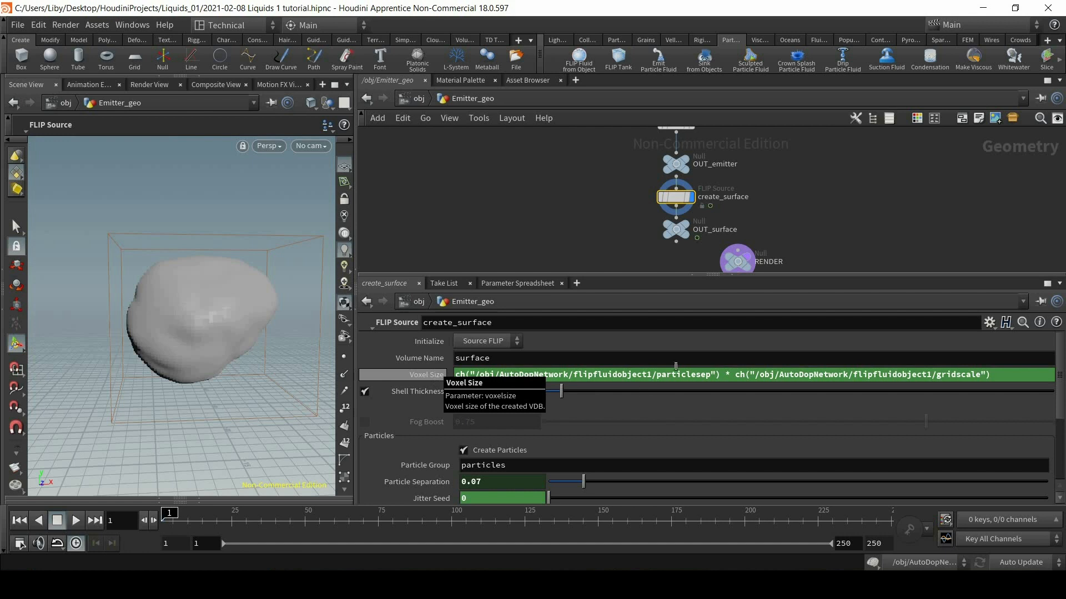
Delete the channels from create_surface's Voxel Size and set it to 0.5
{"action": "left_click", "coordinate": [427, 374]}
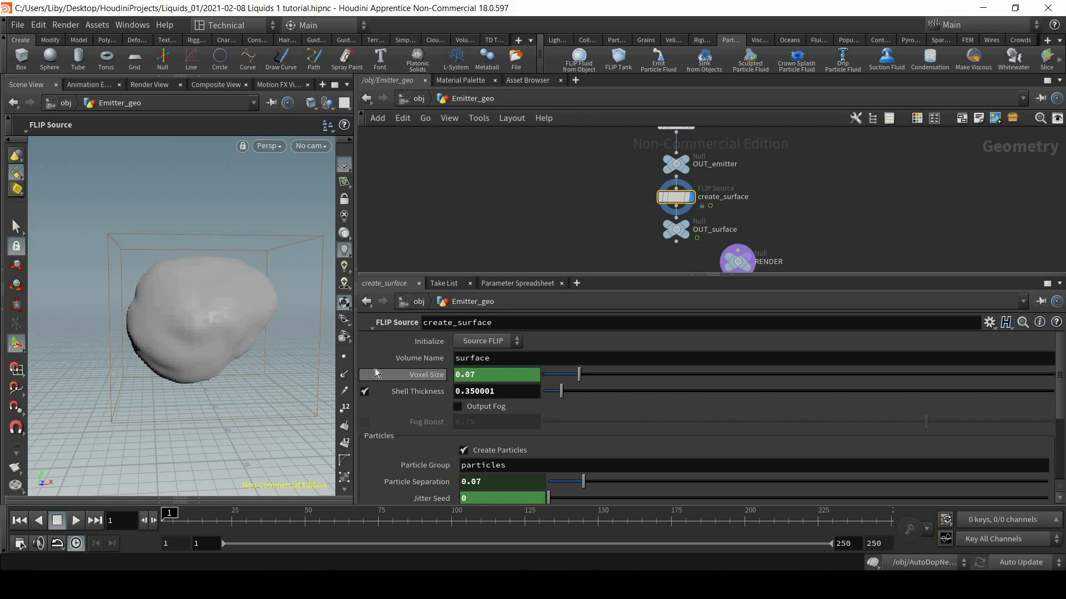
{"action": "right_click", "coordinate": [421, 375]}
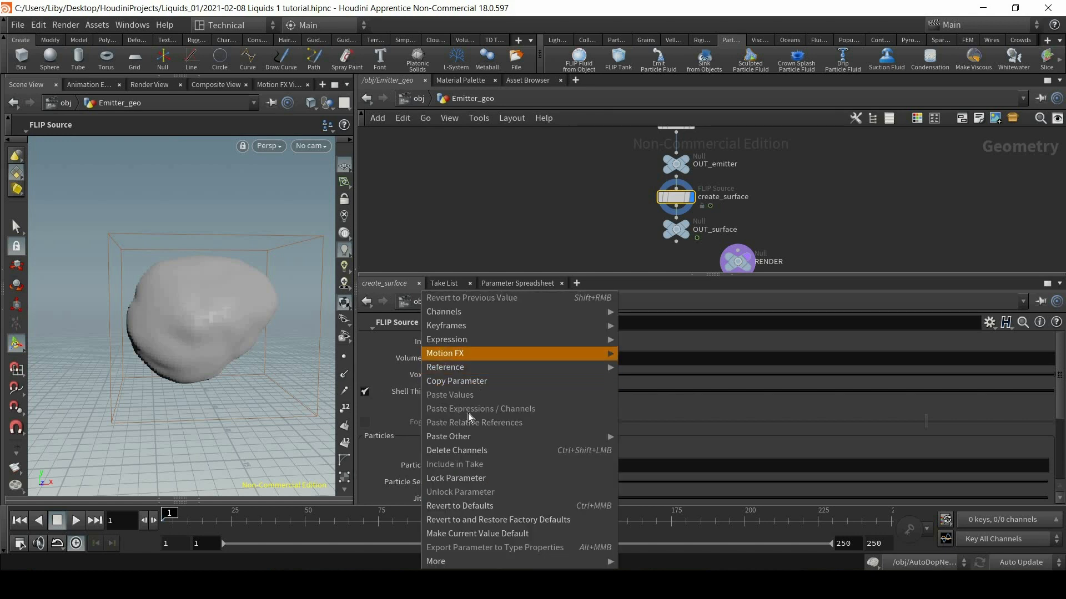
{"action": "left_click", "coordinate": [478, 451]}
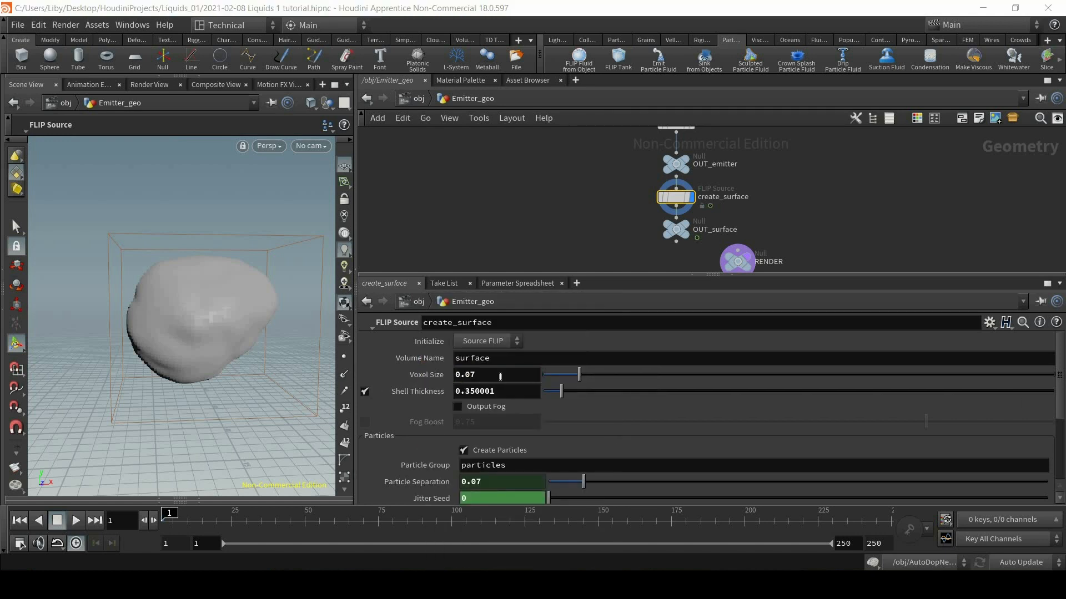
{"action": "left_click", "coordinate": [500, 376]}
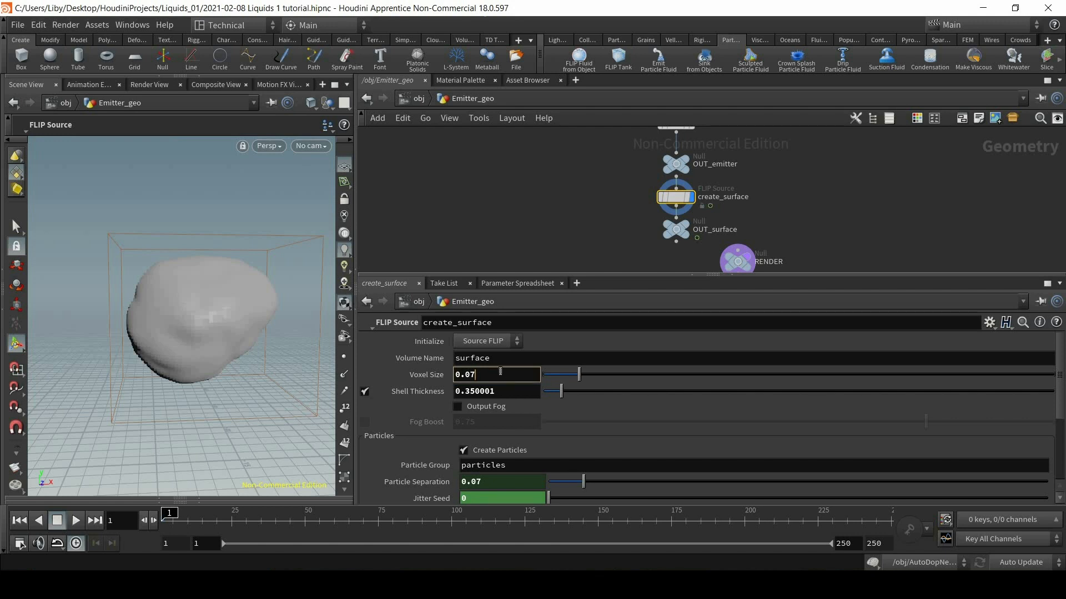
{"action": "scroll", "coordinate": [222, 216], "scroll_direction": "up", "scroll_amount": 5}
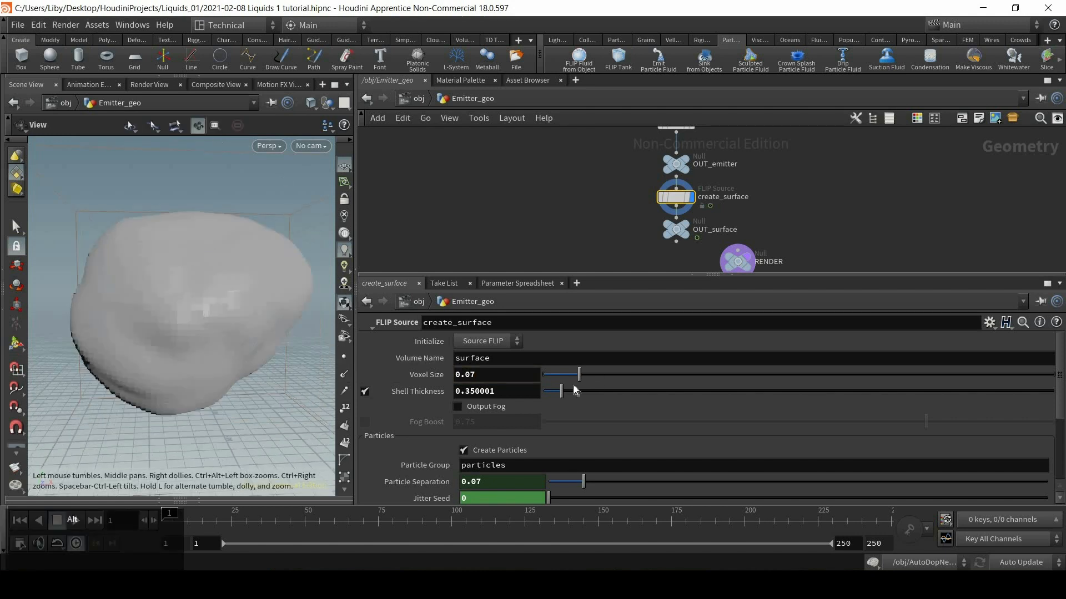
{"action": "key", "text": "BackSpace"}
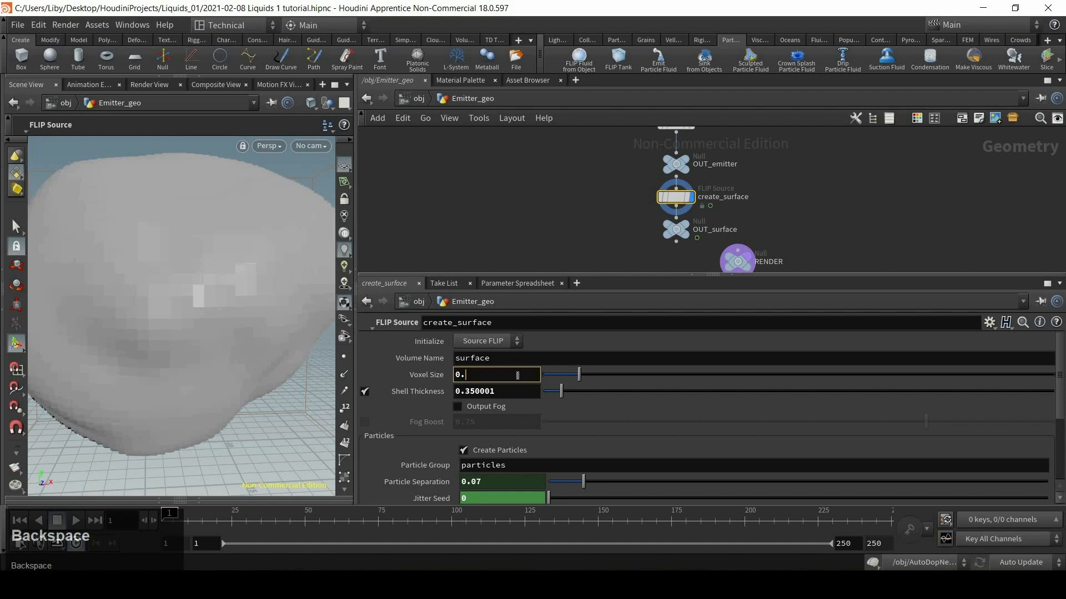
{"action": "type", "text": "5"}
{"action": "key", "text": "Return"}
{"action": "scroll", "coordinate": [226, 320], "scroll_direction": "down", "scroll_amount": 3}
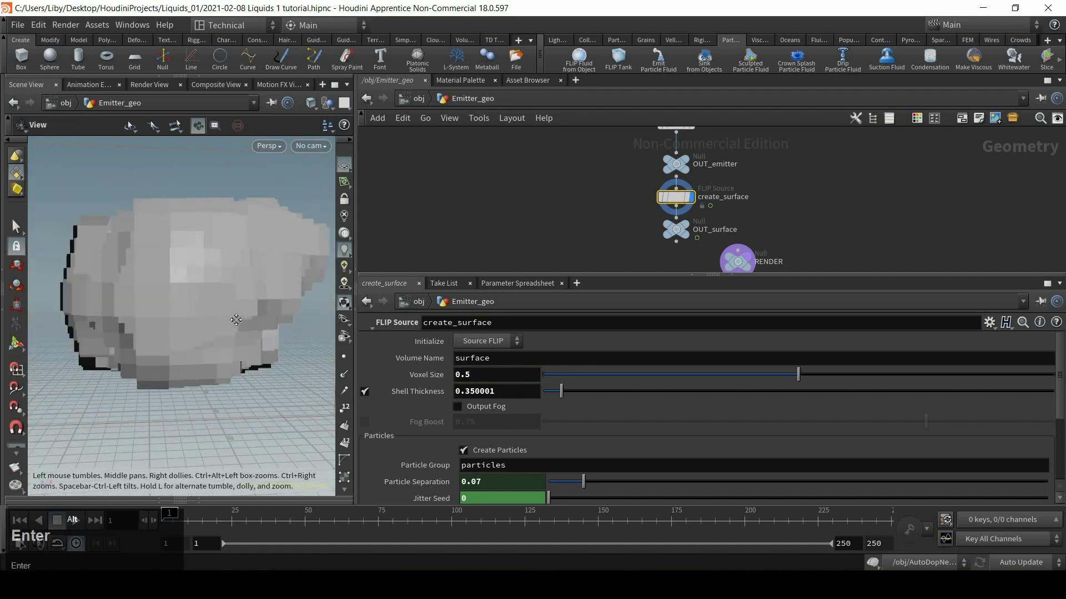
Set create_surface's Voxel Size to 0.02 and compare the surface detail
{"action": "left_click", "coordinate": [501, 375]}
{"action": "key", "text": "BackSpace"}
{"action": "type", "text": "02"}
{"action": "key", "text": "Return"}
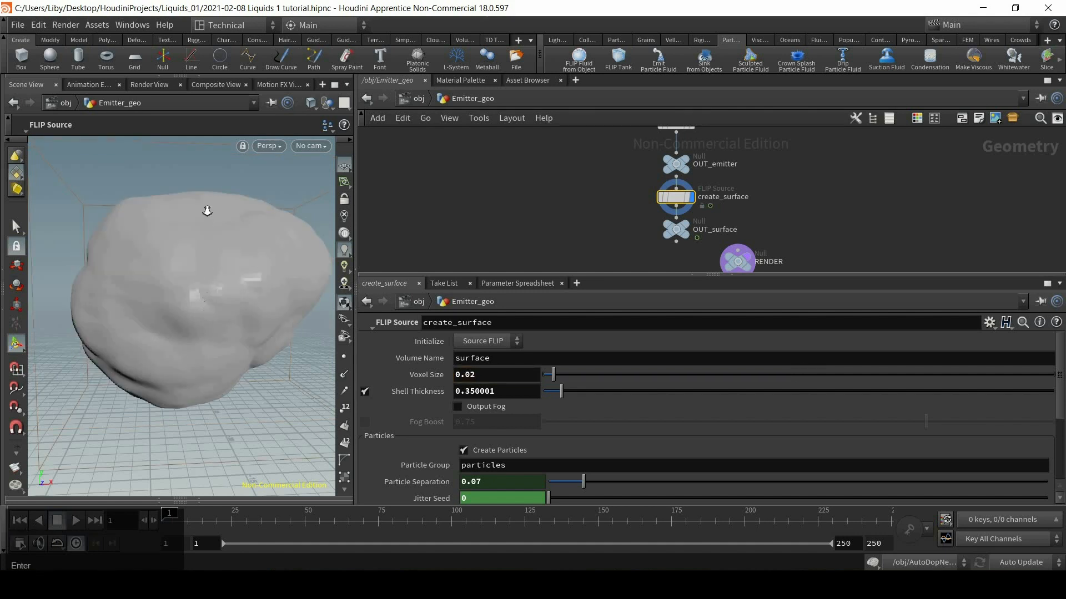
{"action": "scroll", "coordinate": [190, 300], "scroll_direction": "up", "scroll_amount": 3}
{"action": "scroll", "coordinate": [190, 300], "scroll_direction": "down", "scroll_amount": 3}
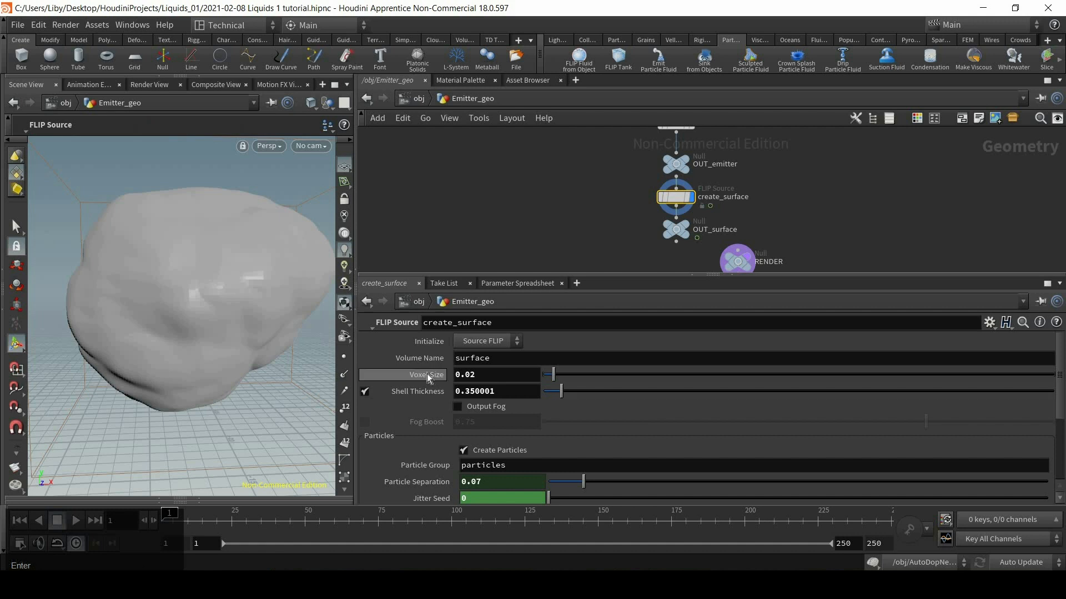
Revert Voxel Size to its default and undo the edits back to the linked expression
{"action": "right_click", "coordinate": [427, 374]}
{"action": "left_click", "coordinate": [533, 506]}
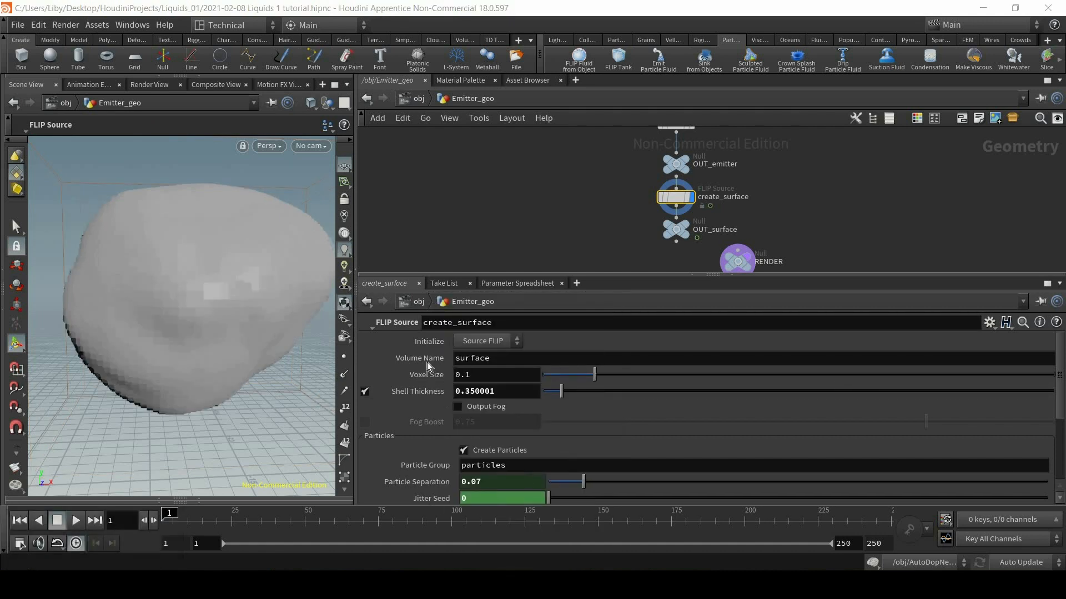
{"action": "key", "text": "ctrl+z"}
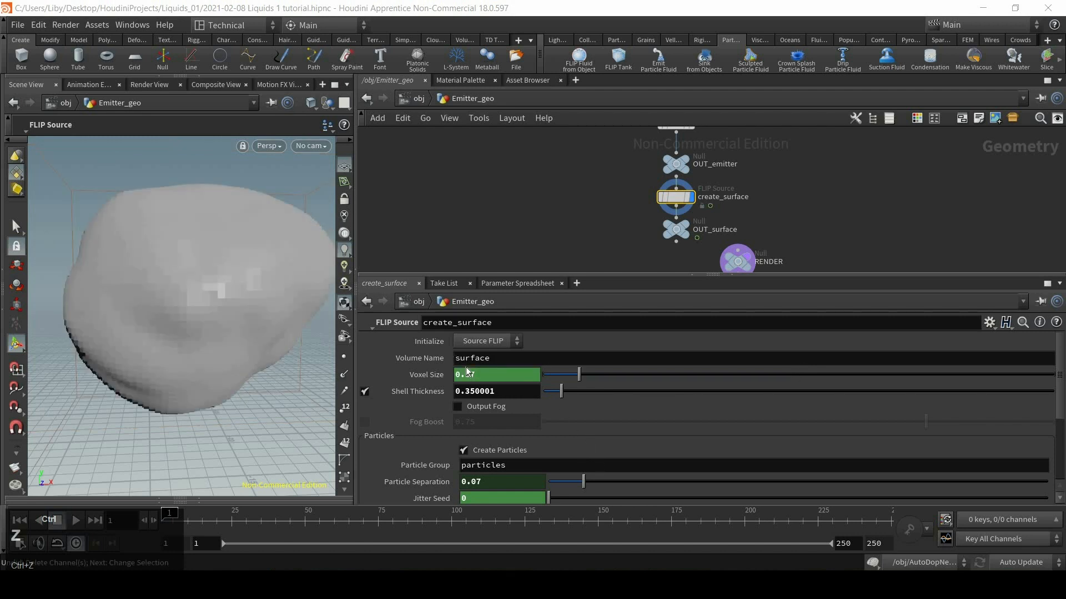
{"action": "left_click", "coordinate": [428, 375]}
{"action": "left_click", "coordinate": [408, 374]}
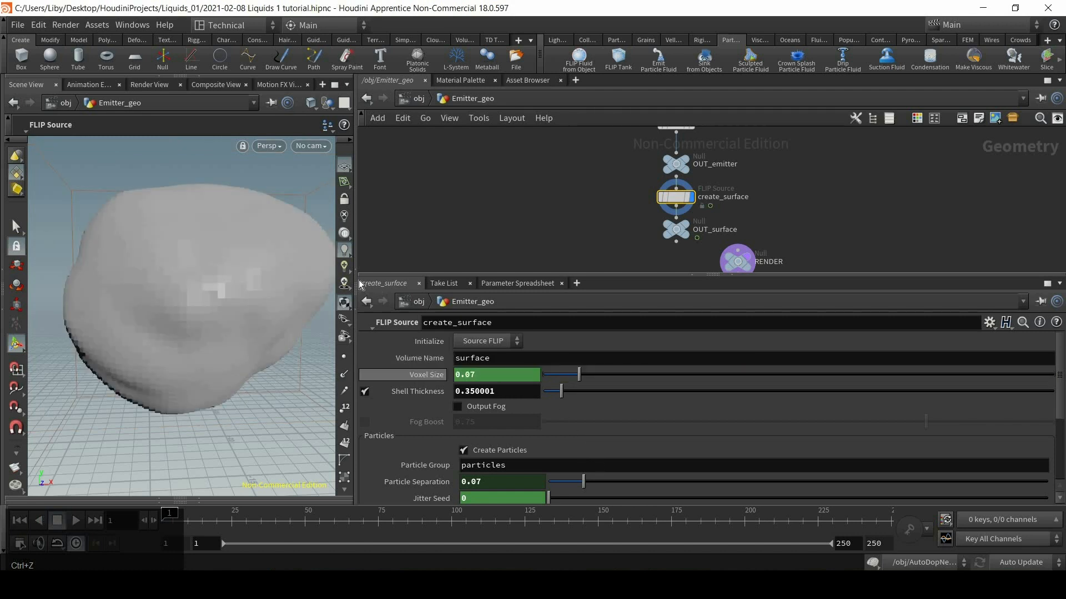
Widen the scene view and return from Emitter_geo to the object level
{"action": "left_click_drag", "start_coordinate": [356, 282], "coordinate": [743, 286]}
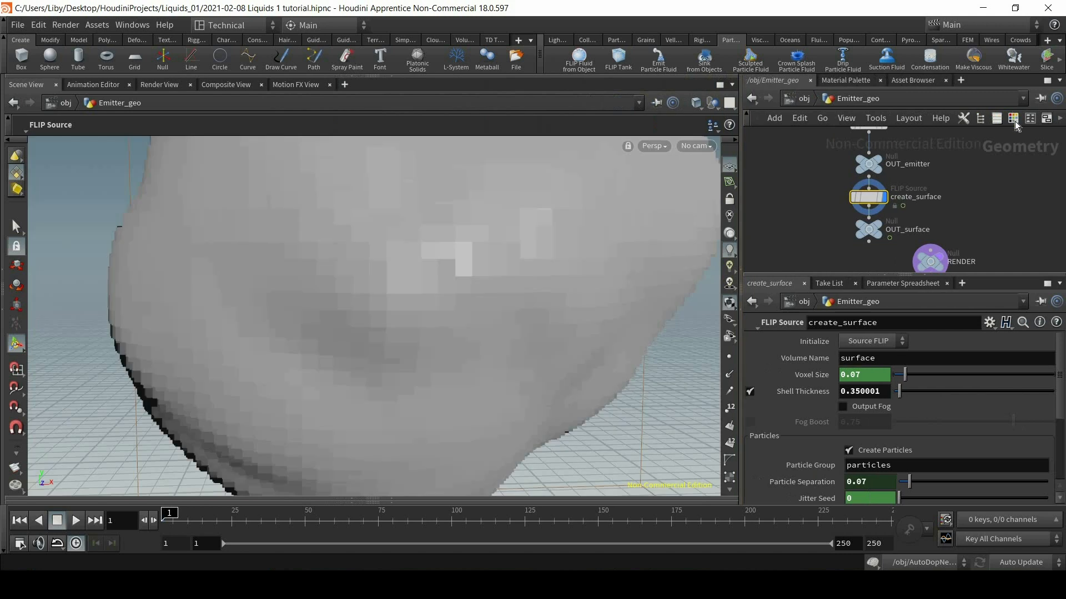
{"action": "key", "text": "ctrl+z"}
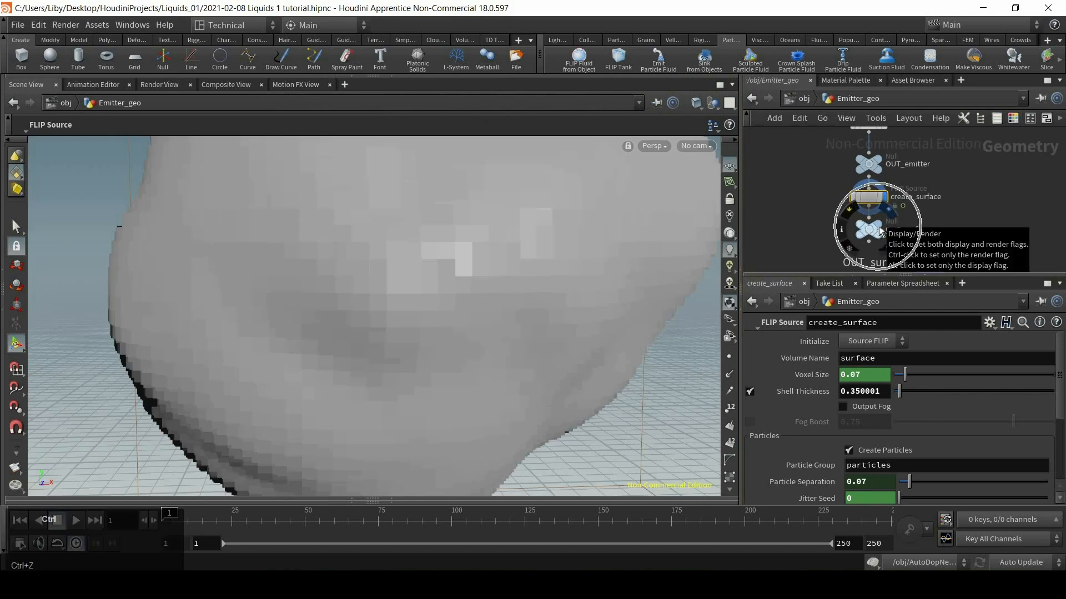
{"action": "left_click", "coordinate": [804, 99]}
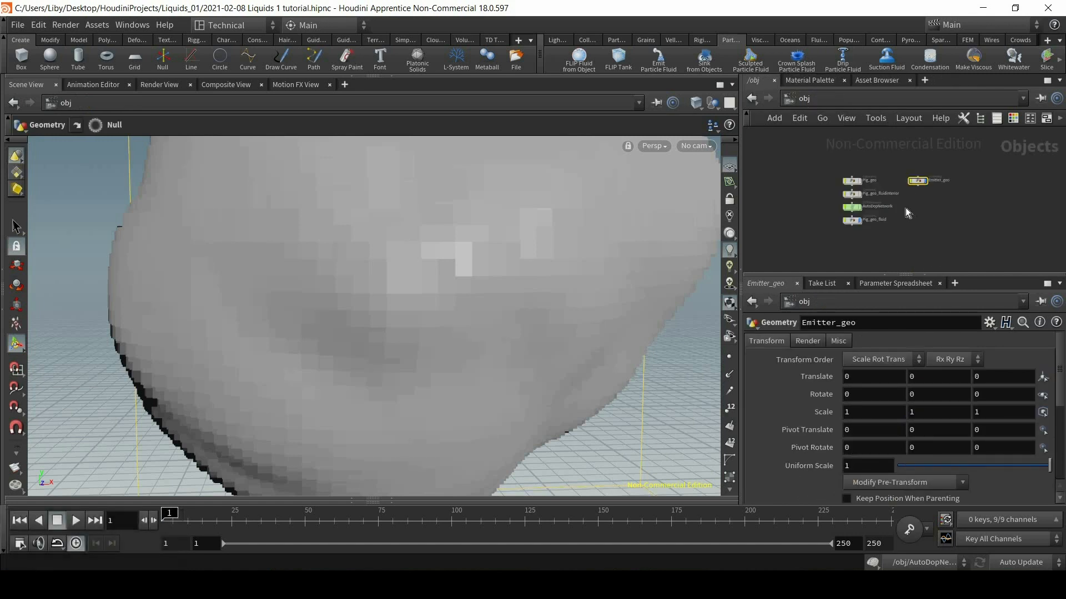
Play the simulation with both the rock emitter and the pig head fluid in view
{"action": "scroll", "coordinate": [904, 208], "scroll_direction": "up", "scroll_amount": 3}
{"action": "right_click_drag", "start_coordinate": [519, 309], "coordinate": [597, 345], "text": "alt"}
{"action": "left_click_drag", "start_coordinate": [597, 344], "coordinate": [574, 281], "text": "alt"}
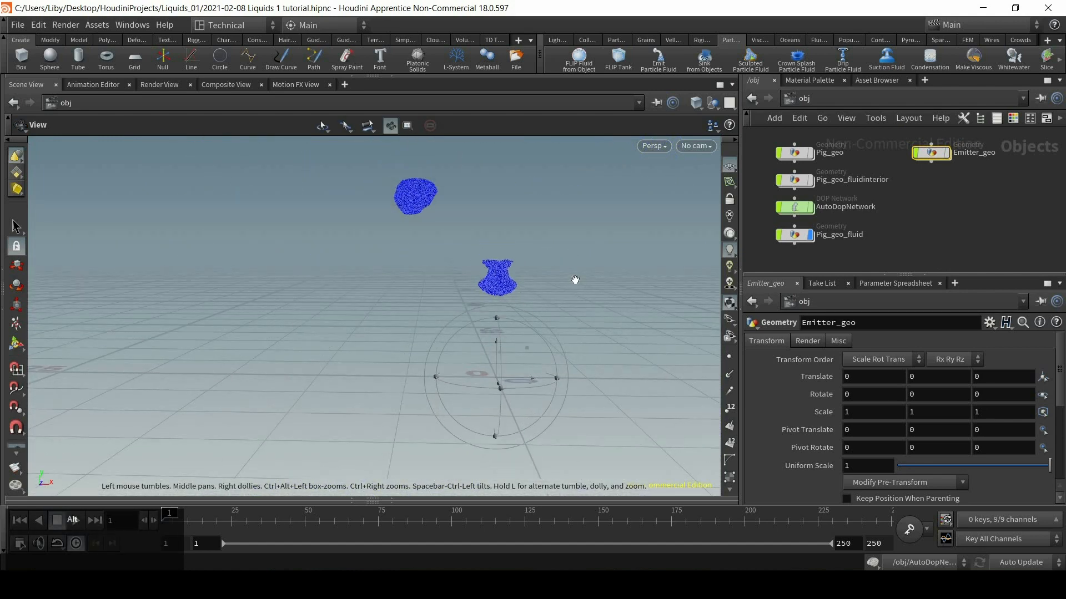
{"action": "left_click", "coordinate": [74, 522]}
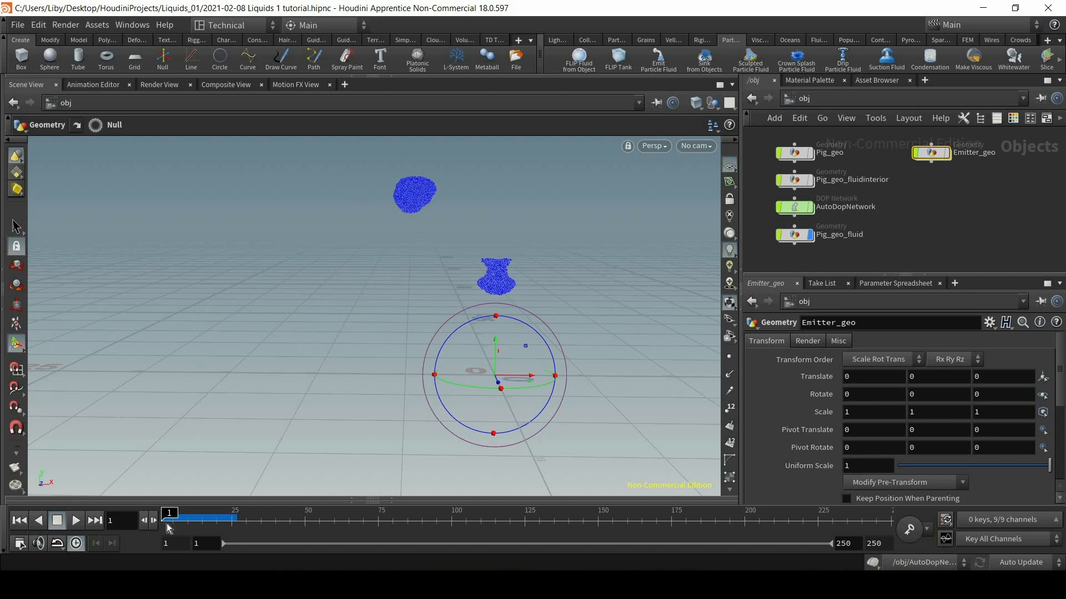
In AutoDopNetwork, enlarge flipsolver1's limit box to enclose the rock emitter, then play the simulation and return to frame 1
{"action": "double_click", "coordinate": [800, 208]}
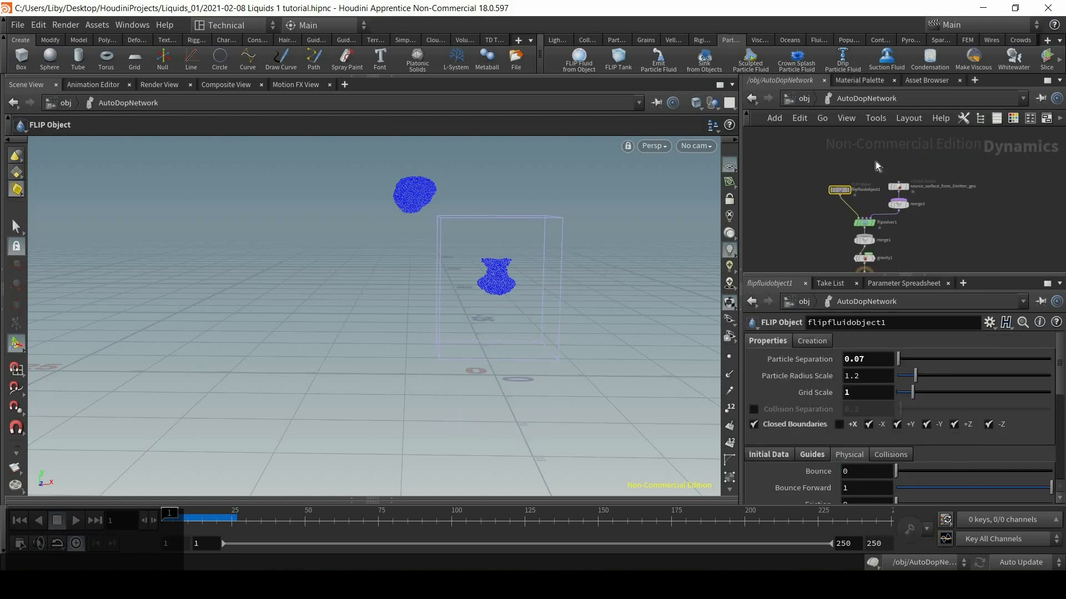
{"action": "scroll", "coordinate": [854, 247], "scroll_direction": "up", "scroll_amount": 4}
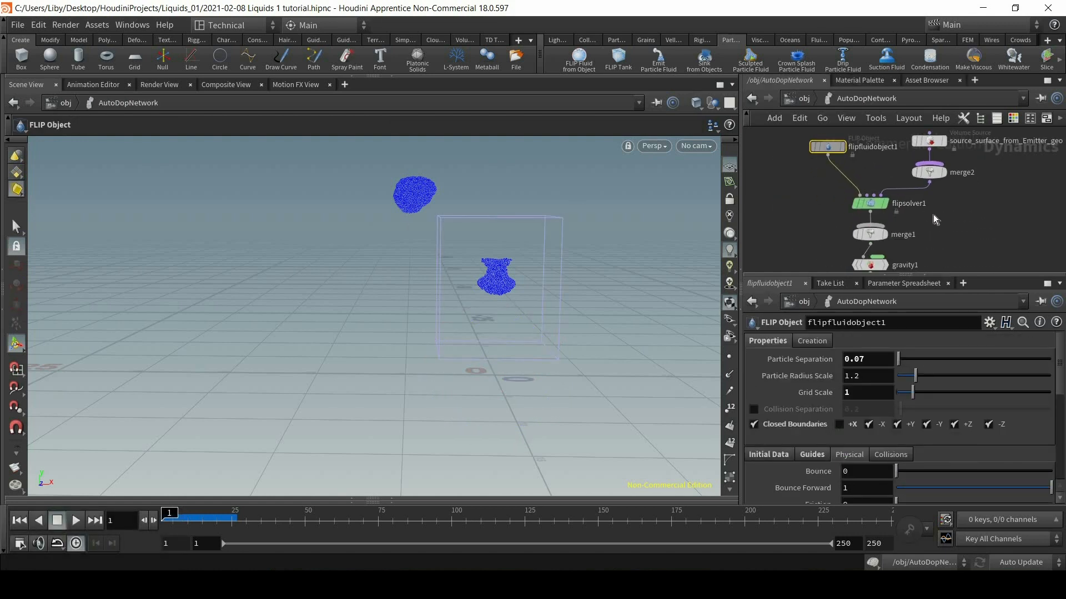
{"action": "left_click", "coordinate": [867, 203]}
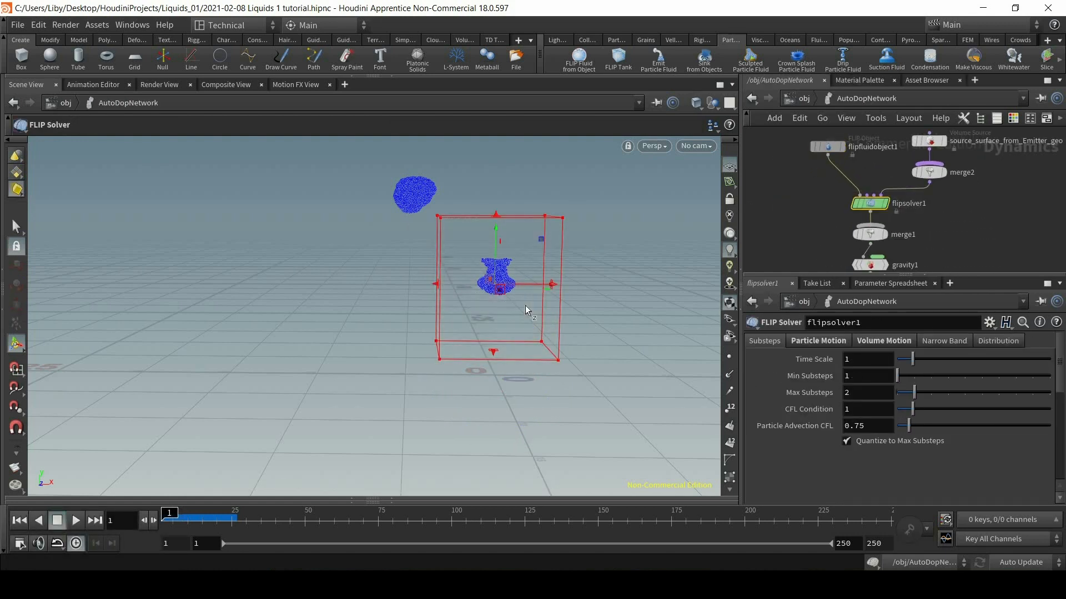
{"action": "left_click_drag", "start_coordinate": [380, 262], "coordinate": [462, 227], "text": "alt"}
{"action": "left_click", "coordinate": [76, 521]}
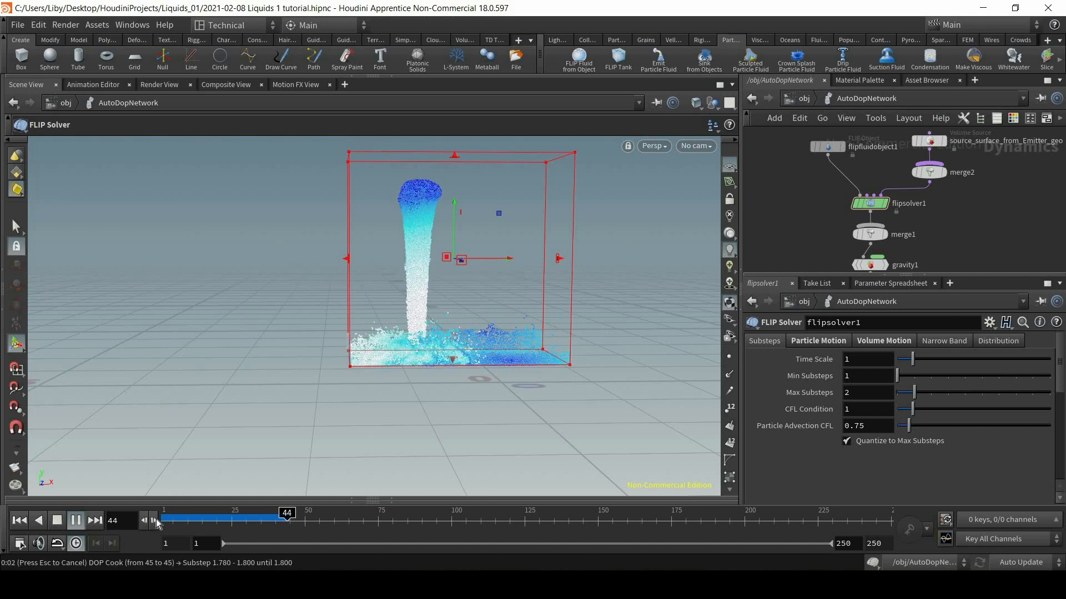
{"action": "key", "text": "ctrl+Up"}
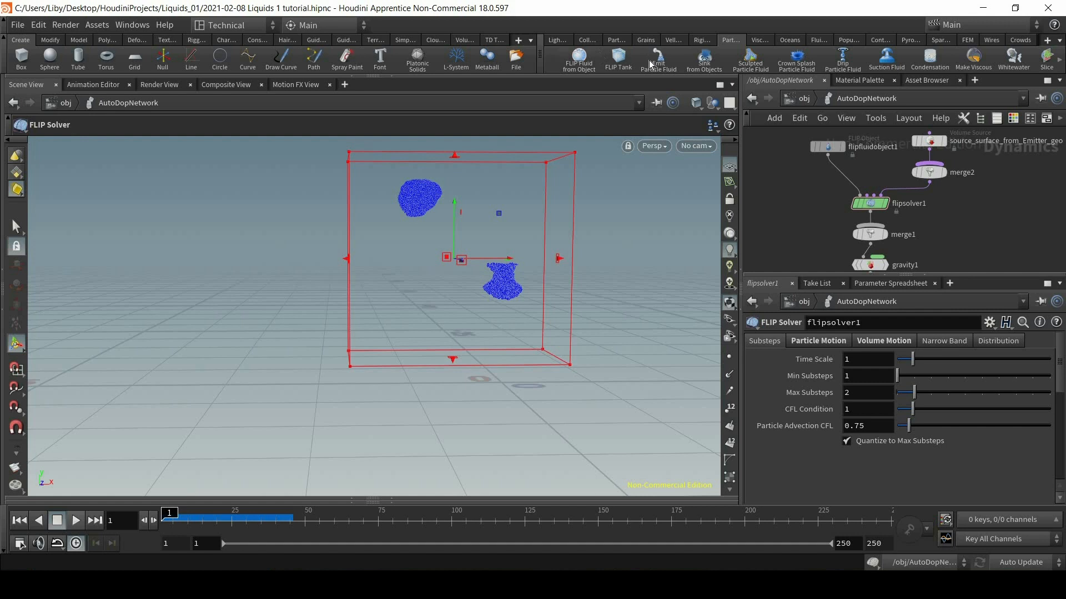
Scrub through the simulated frames and examine how the fluid behaves within the solver's limit box from several angles
{"action": "right_click_drag", "start_coordinate": [508, 237], "coordinate": [537, 305], "text": "alt"}
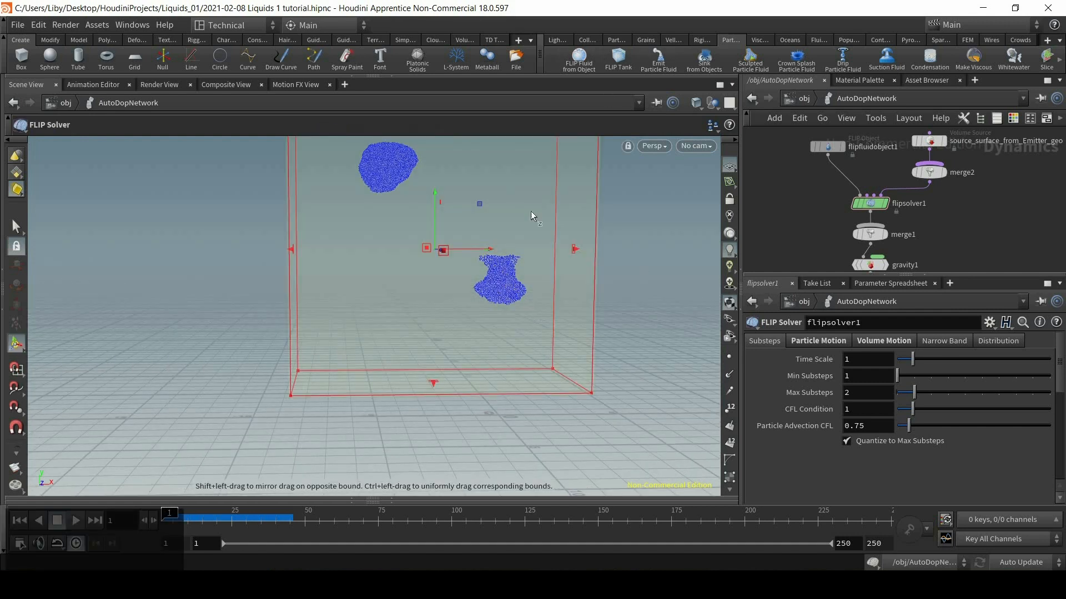
{"action": "middle_click_drag", "start_coordinate": [537, 246], "coordinate": [536, 262], "text": "alt"}
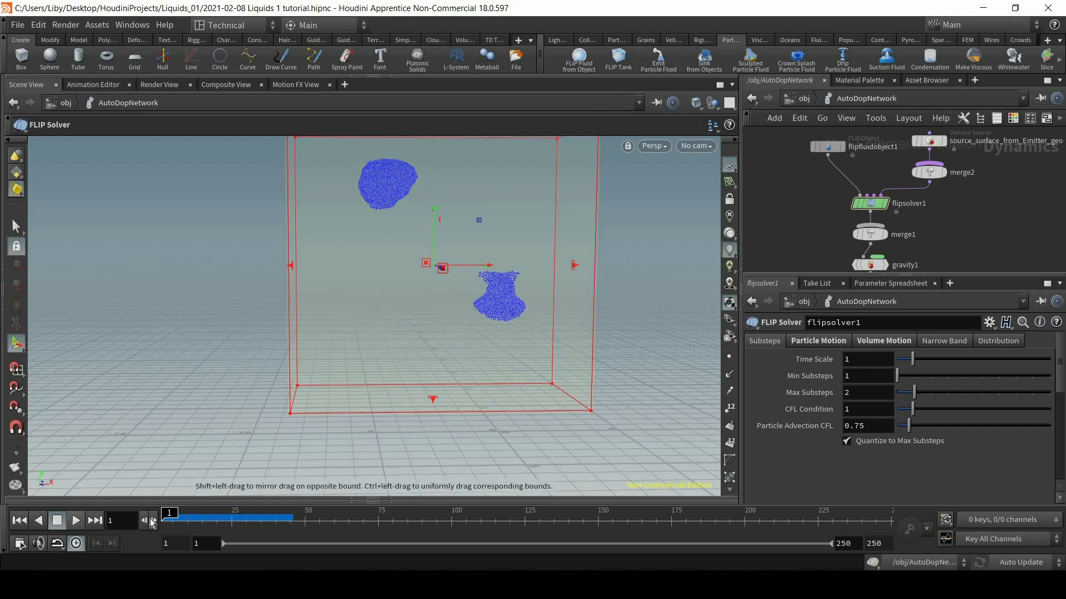
{"action": "left_click_drag", "start_coordinate": [170, 518], "coordinate": [135, 520]}
{"action": "left_click_drag", "start_coordinate": [183, 517], "coordinate": [275, 518]}
{"action": "left_click_drag", "start_coordinate": [401, 444], "coordinate": [311, 388], "text": "alt"}
{"action": "left_click_drag", "start_coordinate": [273, 521], "coordinate": [165, 522]}
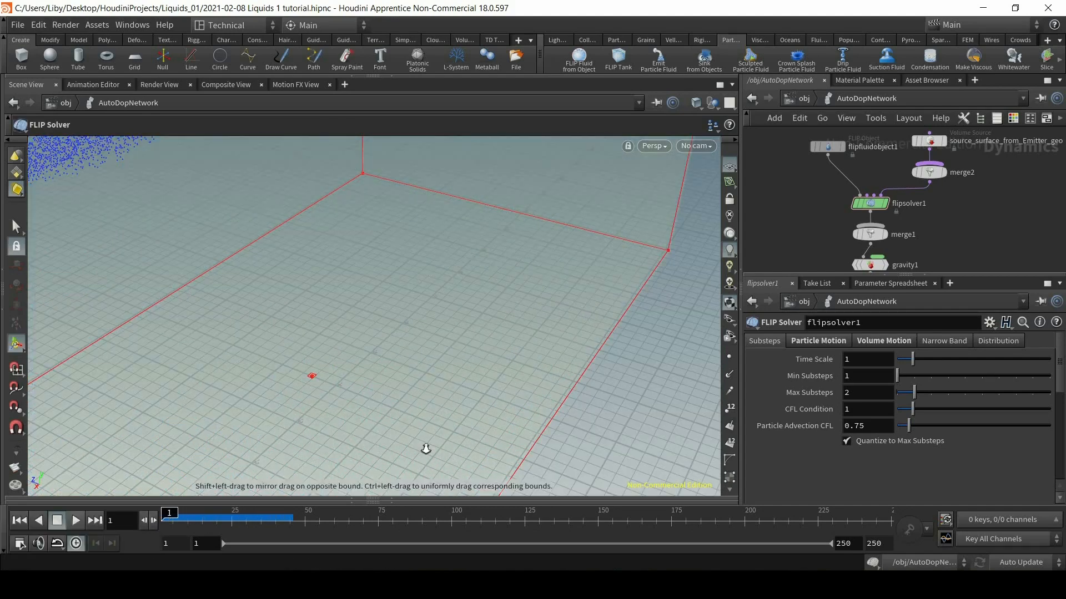
{"action": "key", "text": "alt"}
{"action": "right_click_drag", "start_coordinate": [370, 485], "coordinate": [344, 494], "text": "alt"}
{"action": "left_click_drag", "start_coordinate": [344, 493], "coordinate": [409, 354], "text": "alt"}
{"action": "middle_click_drag", "start_coordinate": [501, 226], "coordinate": [476, 303], "text": "alt"}
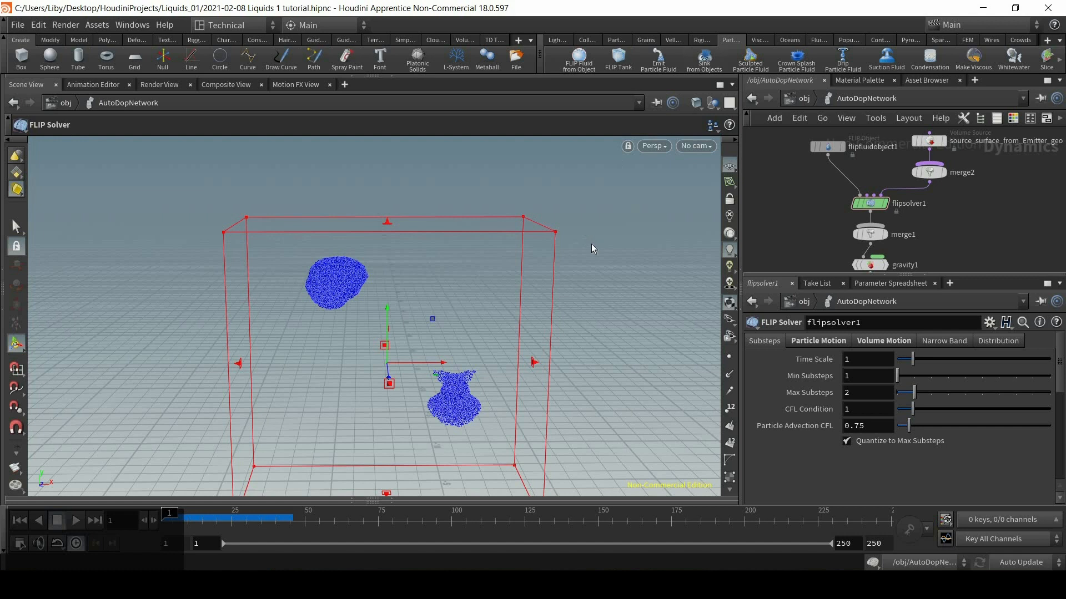
{"action": "left_click_drag", "start_coordinate": [592, 270], "coordinate": [682, 277], "text": "alt"}
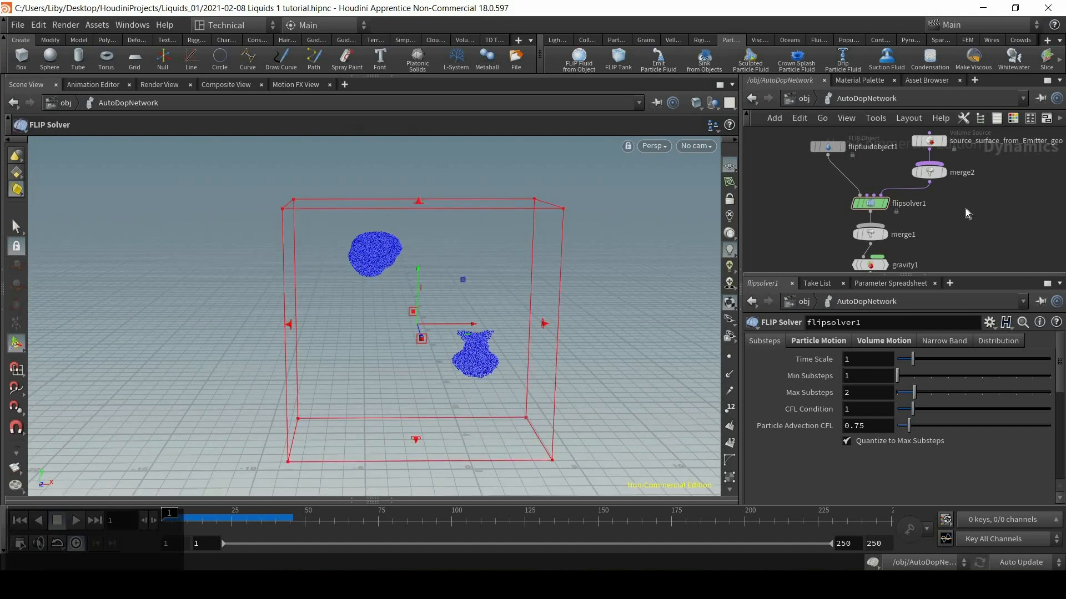
Select flipfluidobject1 and review its Physical settings from Bounce through Viscosity
{"action": "left_click", "coordinate": [827, 147]}
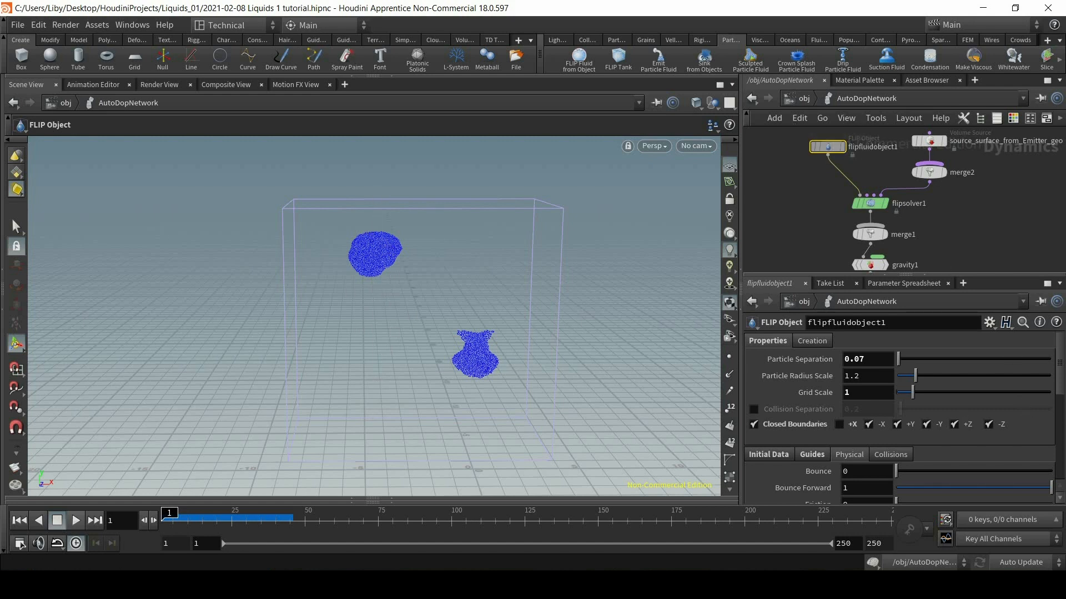
{"action": "scroll", "coordinate": [1009, 365], "scroll_direction": "down", "scroll_amount": 2}
{"action": "scroll", "coordinate": [1009, 365], "scroll_direction": "down", "scroll_amount": 1}
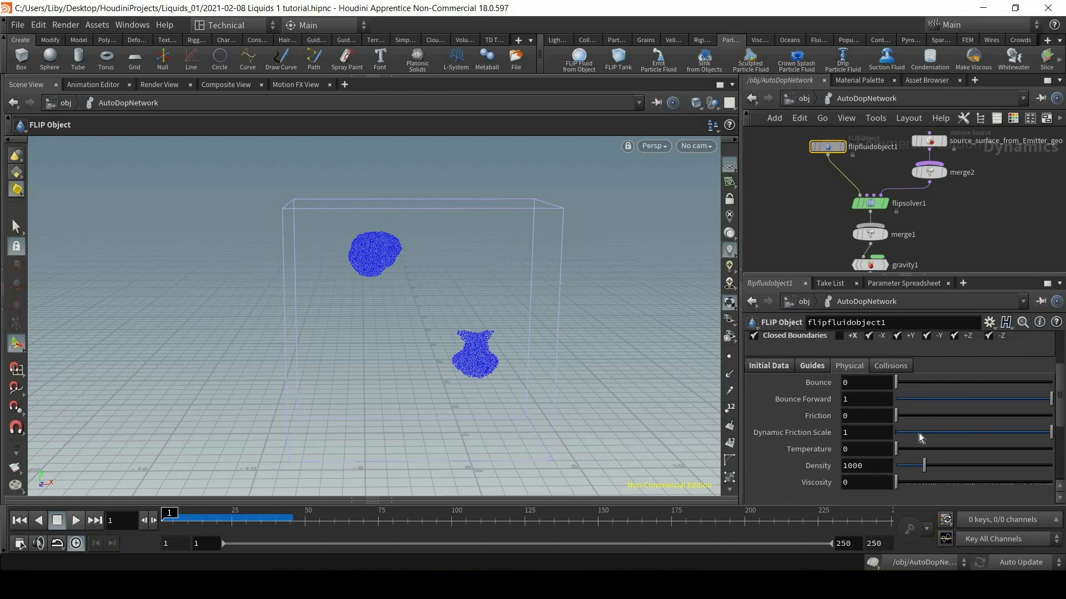